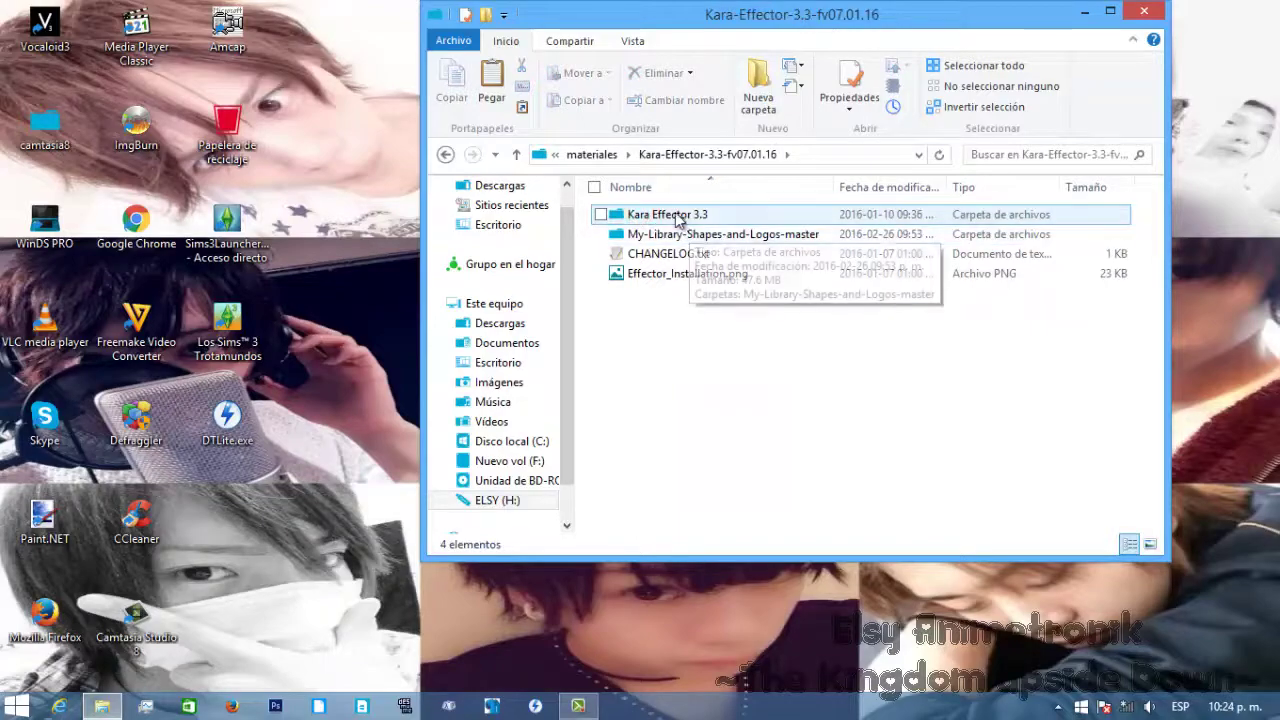
- View Effector_Installation.png from the Kara-Effector folder, and go back up to the Eventos a Fansub folder
{"action": "left_click", "coordinate": [671, 279]}
{"action": "double_click", "coordinate": [671, 276]}
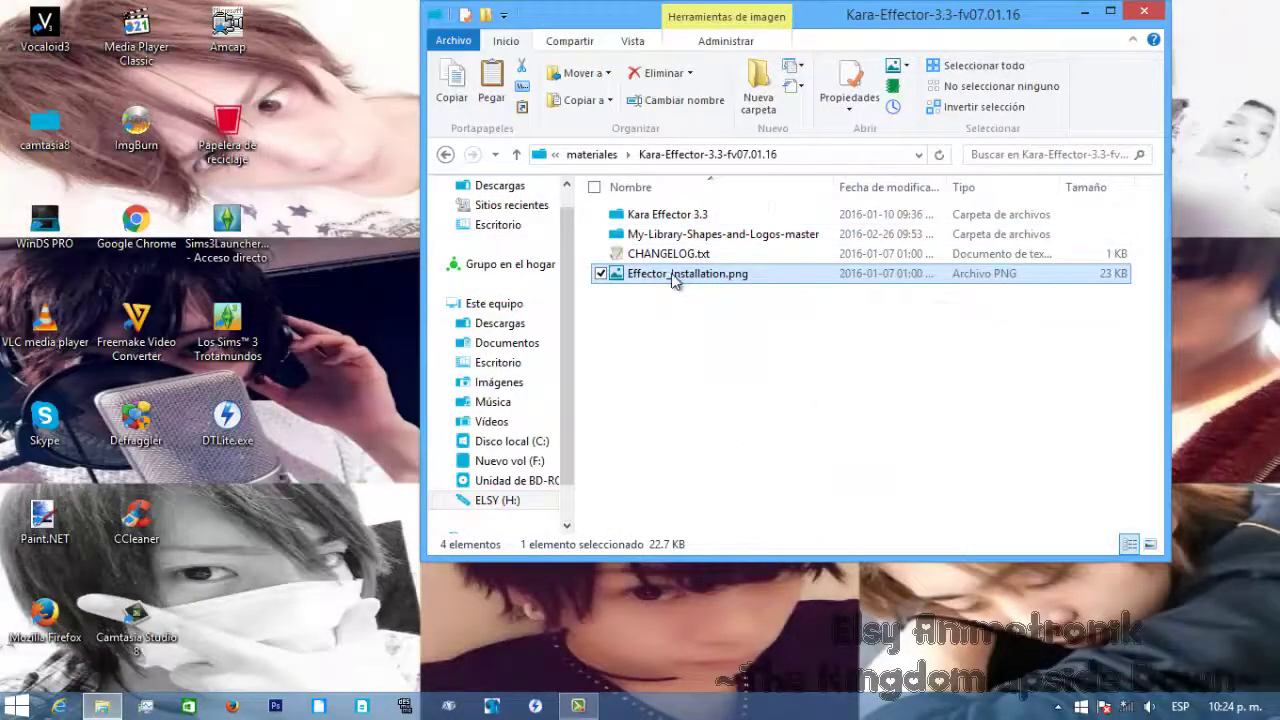
{"action": "left_click", "coordinate": [590, 154]}
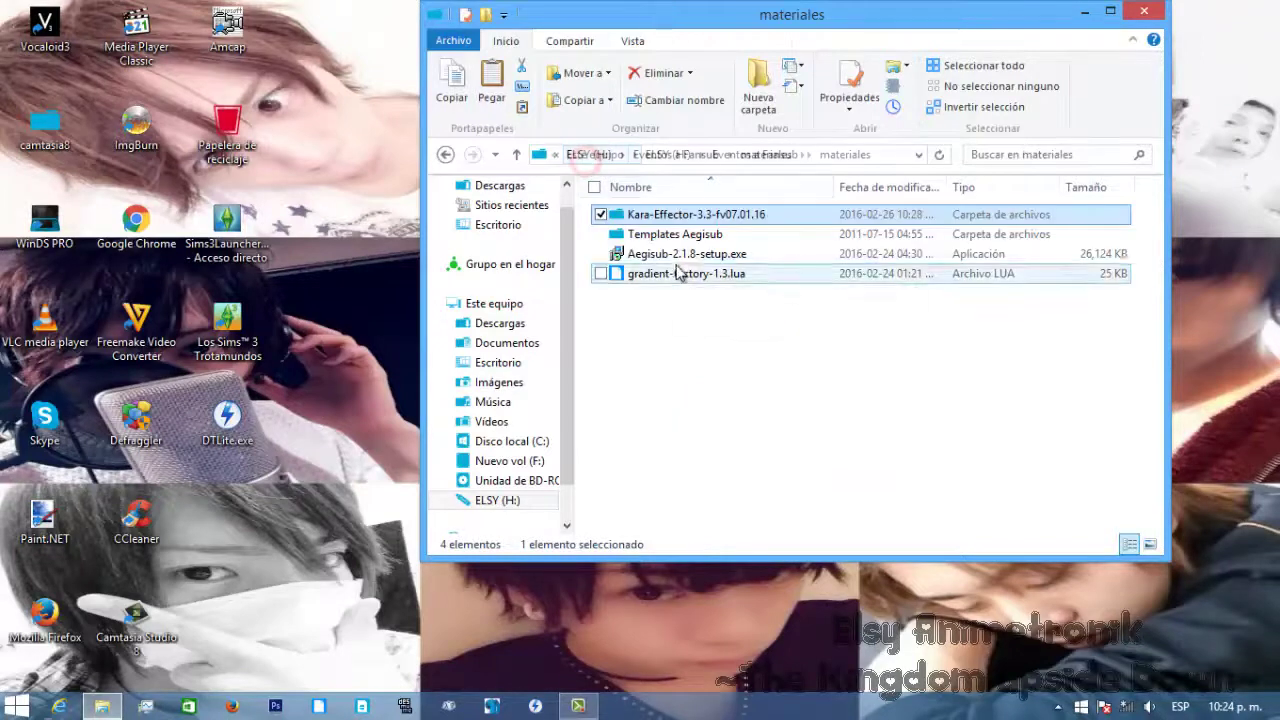
{"action": "left_click", "coordinate": [690, 154]}
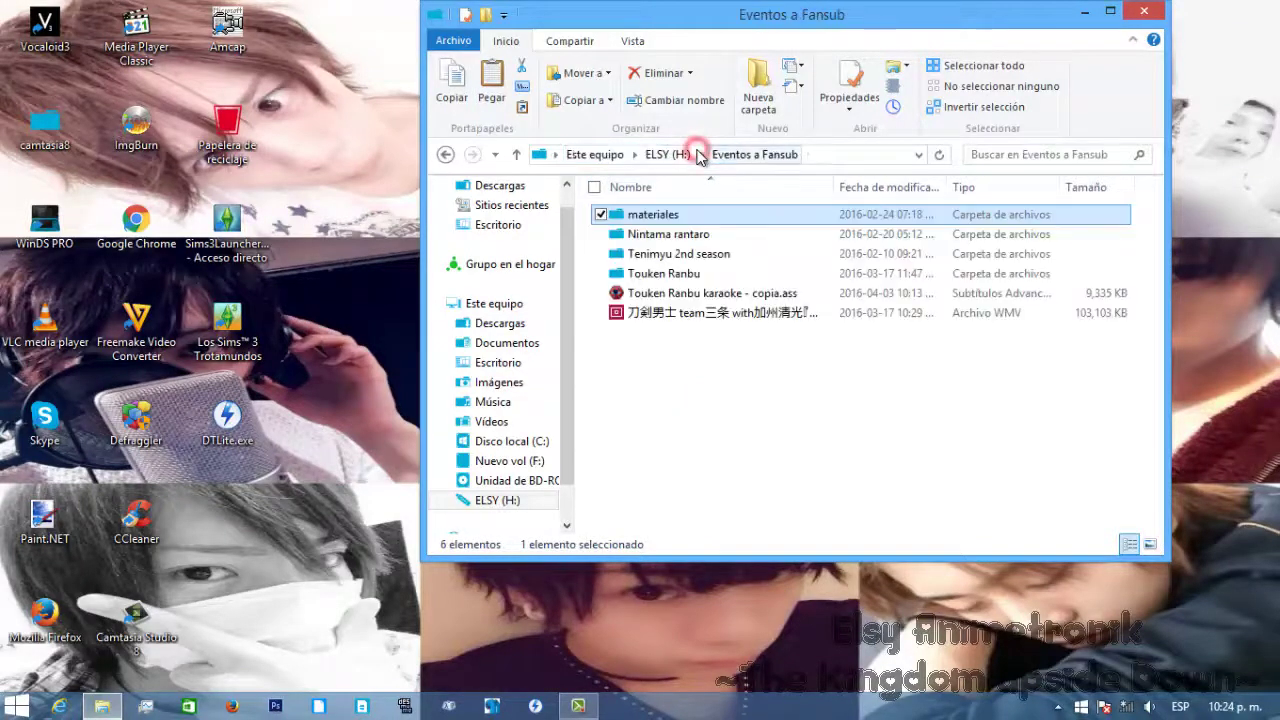
- Look through the Templates Aegisub folder inside materiales and return to the Eventos a Fansub folder
{"action": "double_click", "coordinate": [650, 213]}
{"action": "double_click", "coordinate": [660, 234]}
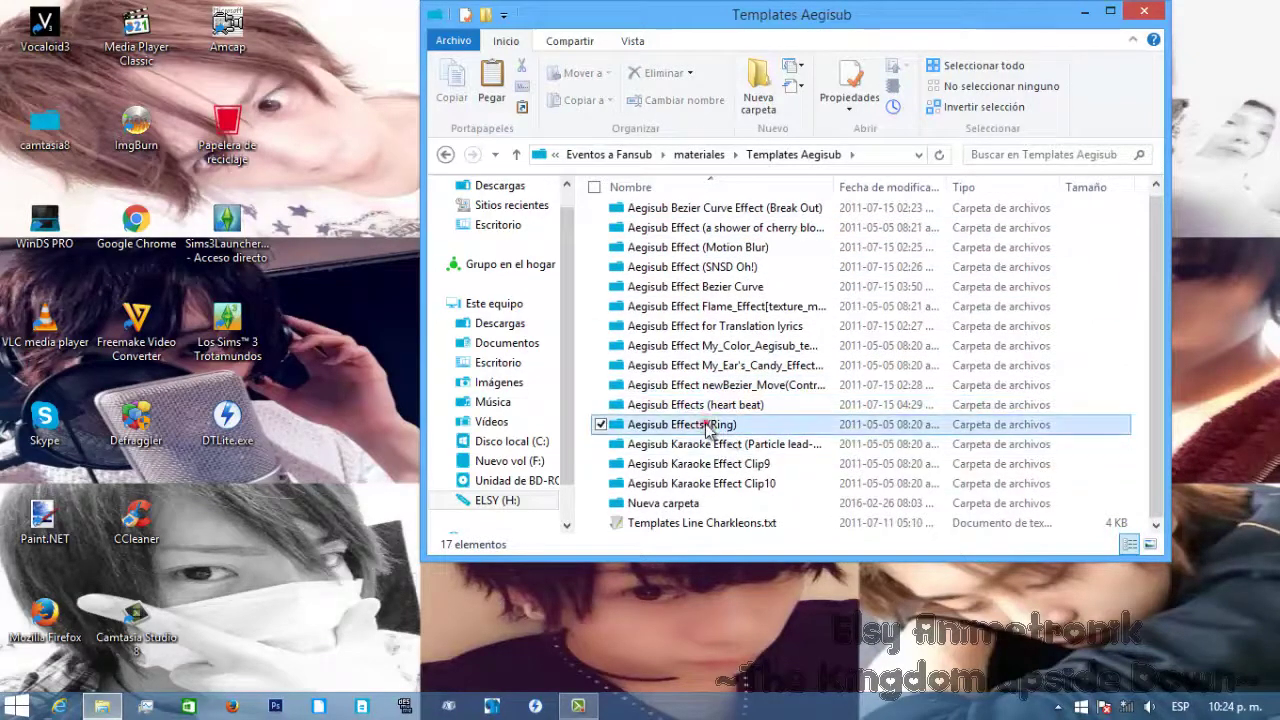
{"action": "left_click", "coordinate": [690, 424]}
{"action": "left_click", "coordinate": [698, 154]}
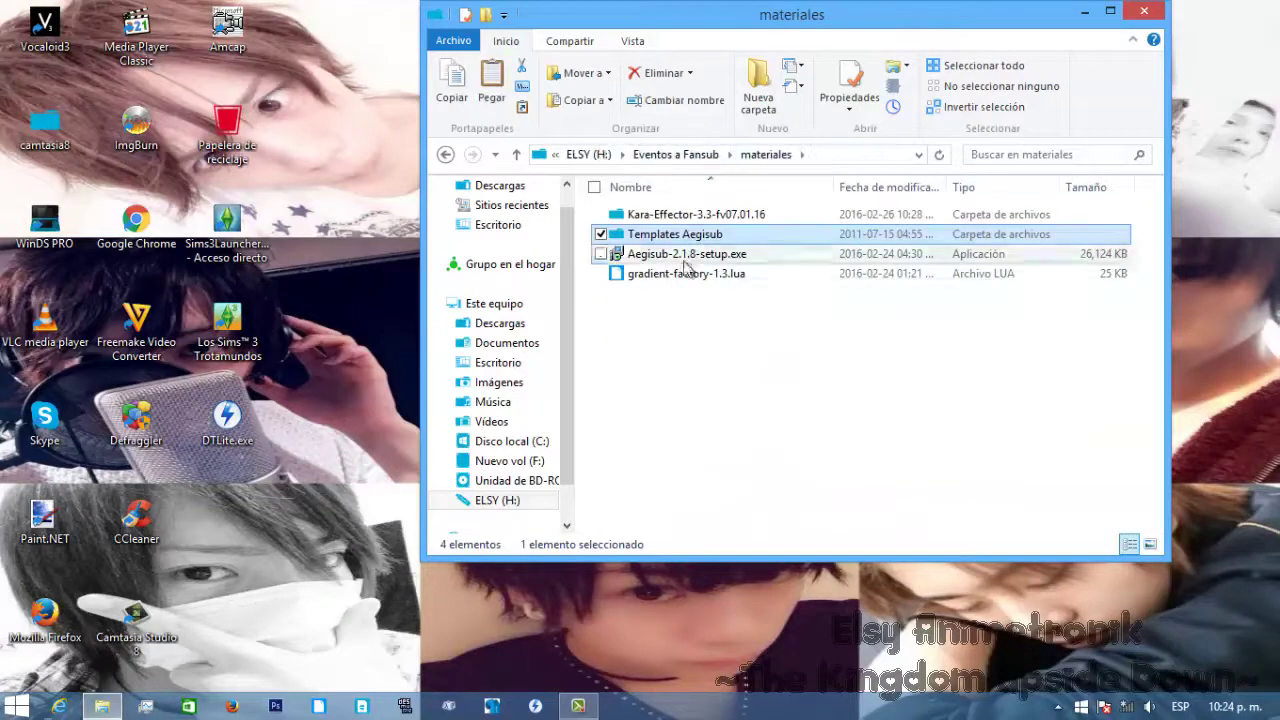
{"action": "left_click", "coordinate": [675, 154]}
- Open Touken Ranbu karaoke.ass from Touken Ranbu > Canción completa and load its associated audio and video files
{"action": "mouse_move", "coordinate": [697, 281]}
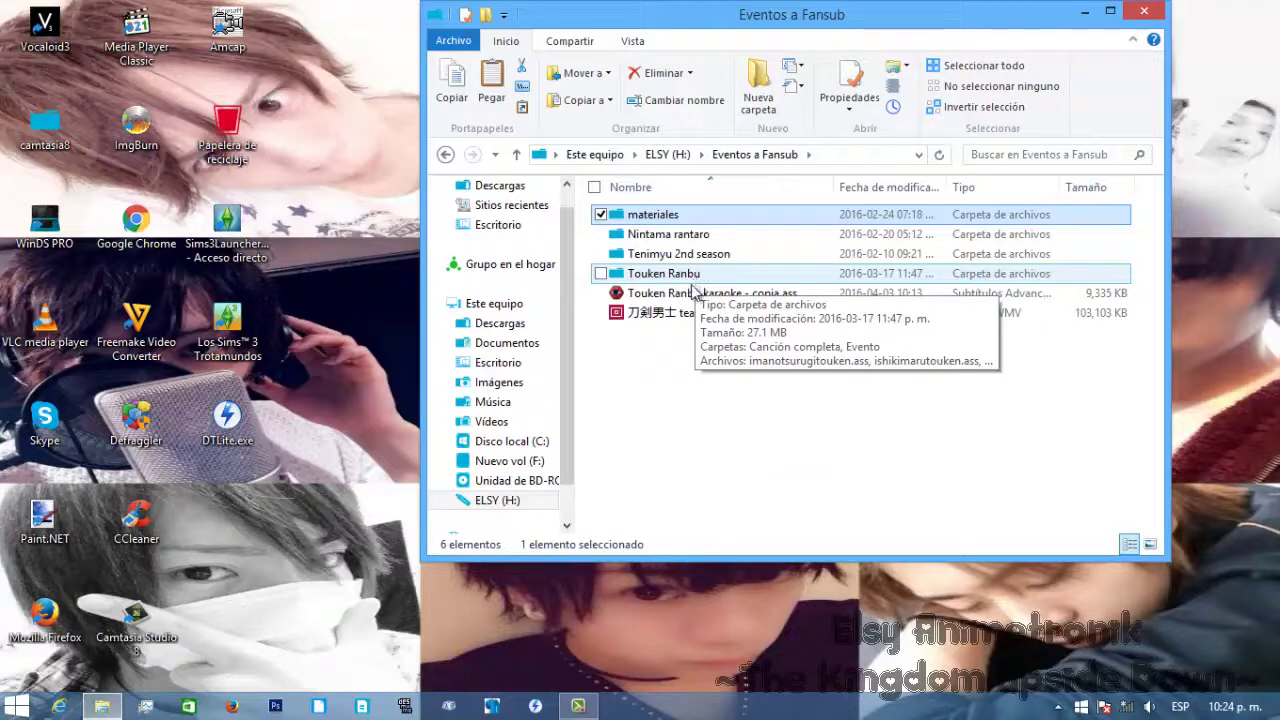
{"action": "double_click", "coordinate": [636, 280]}
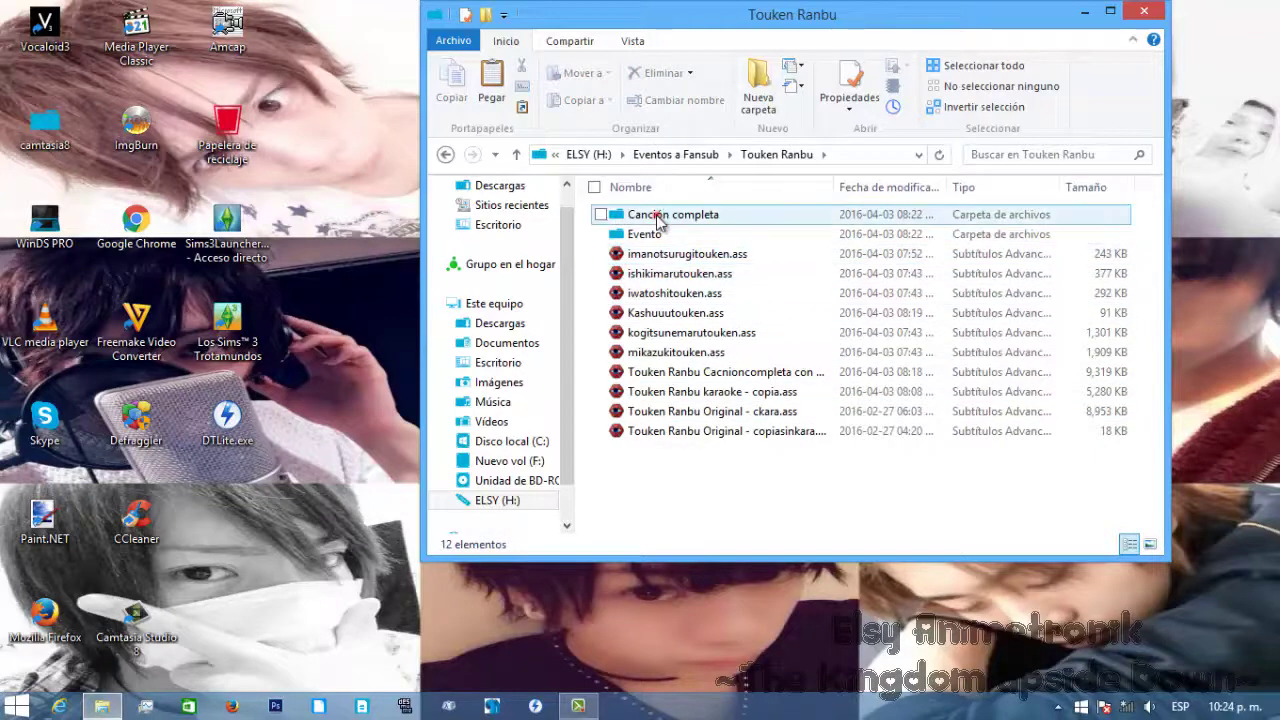
{"action": "double_click", "coordinate": [645, 215]}
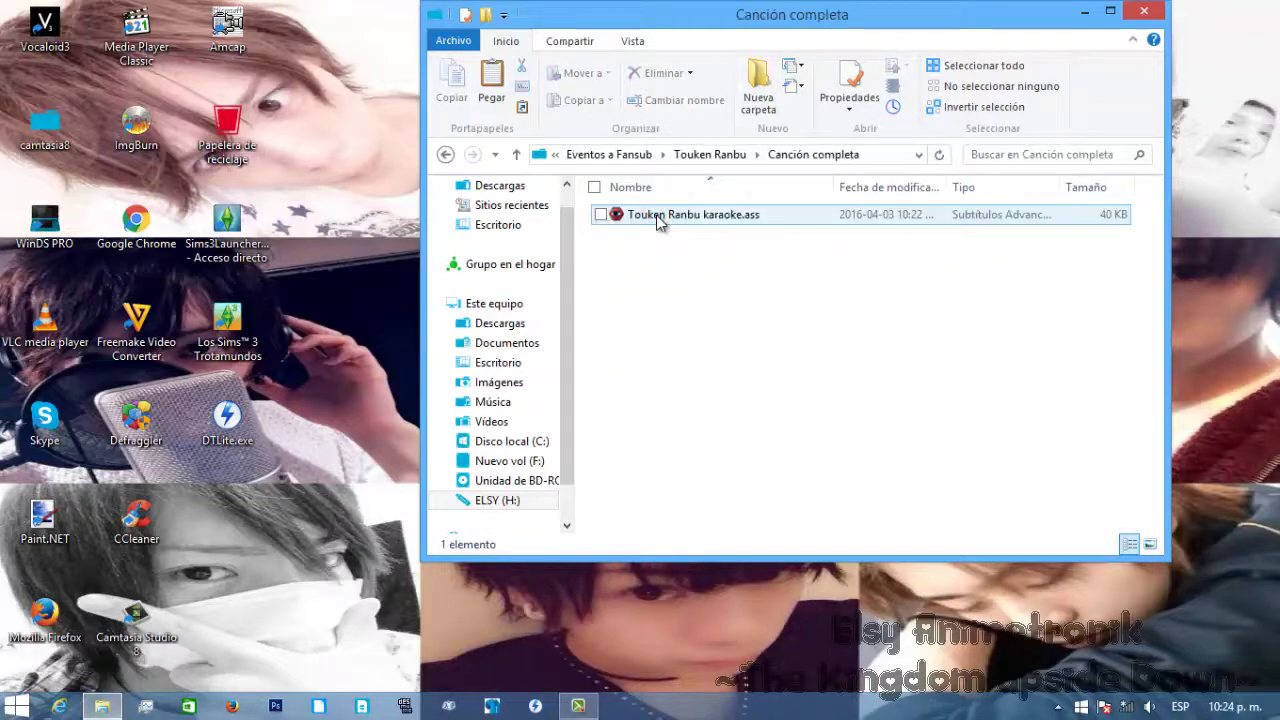
{"action": "left_click", "coordinate": [657, 217]}
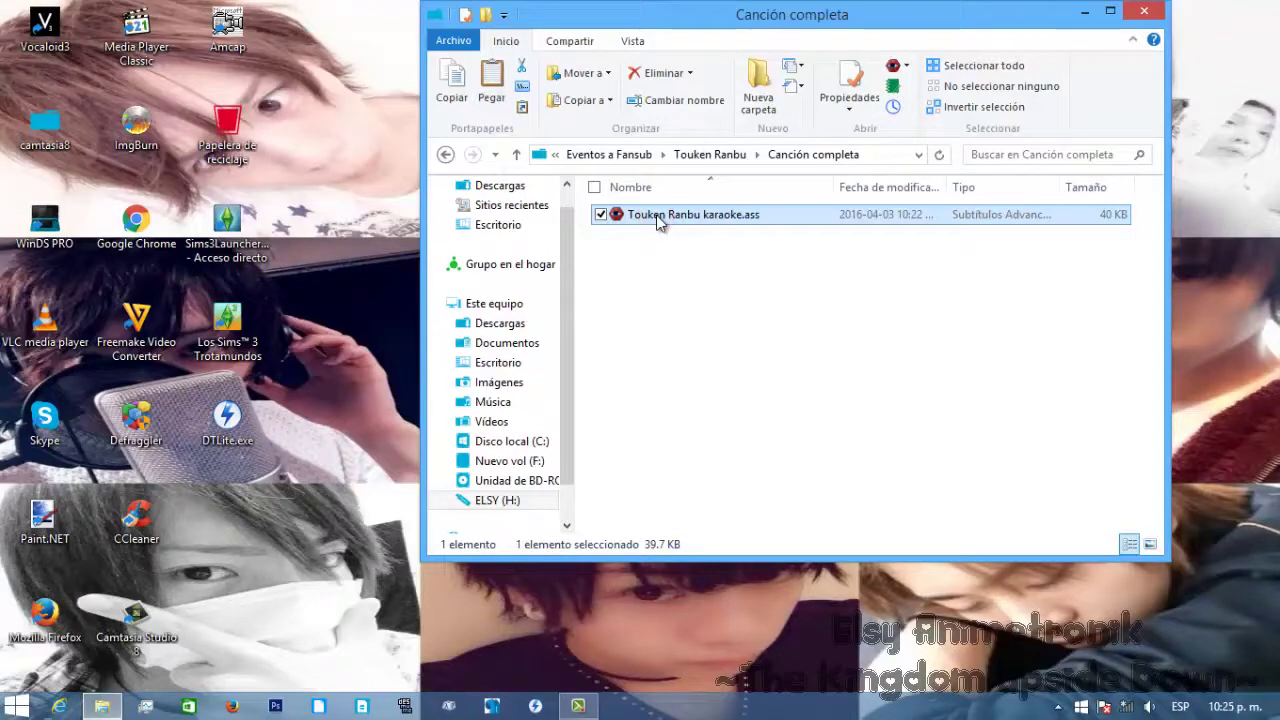
{"action": "double_click", "coordinate": [656, 217]}
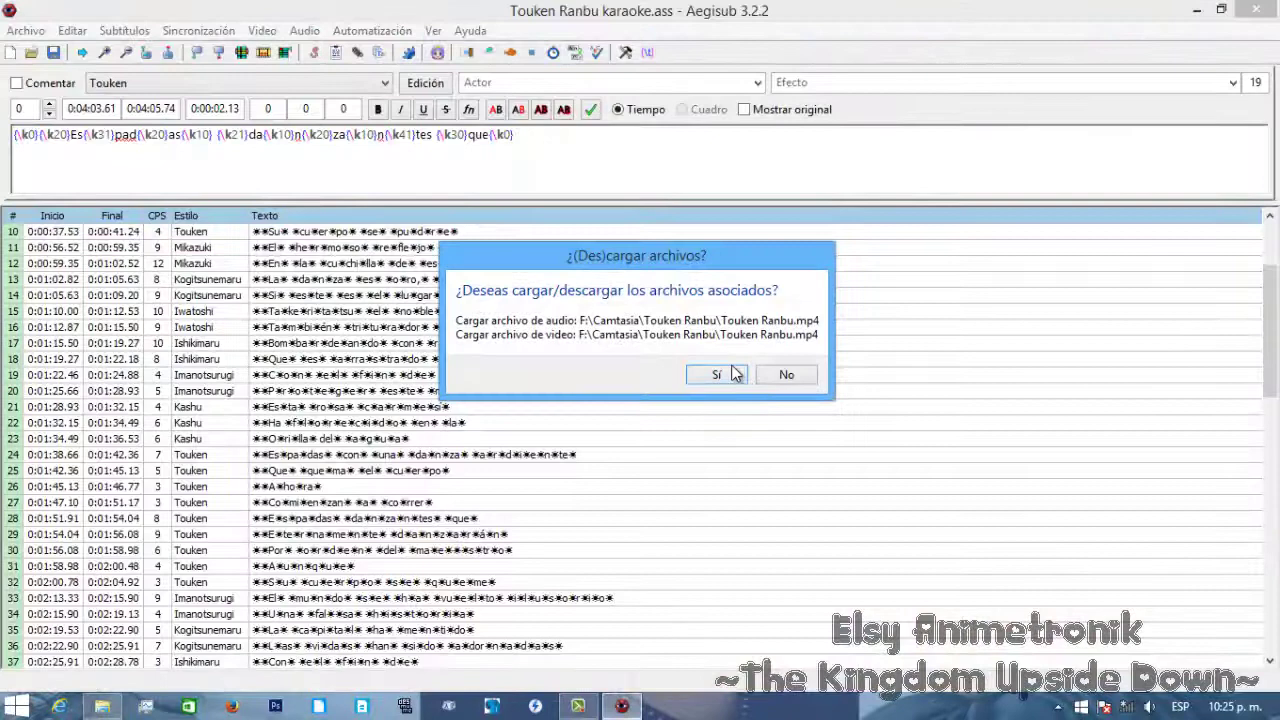
{"action": "left_click", "coordinate": [716, 374]}
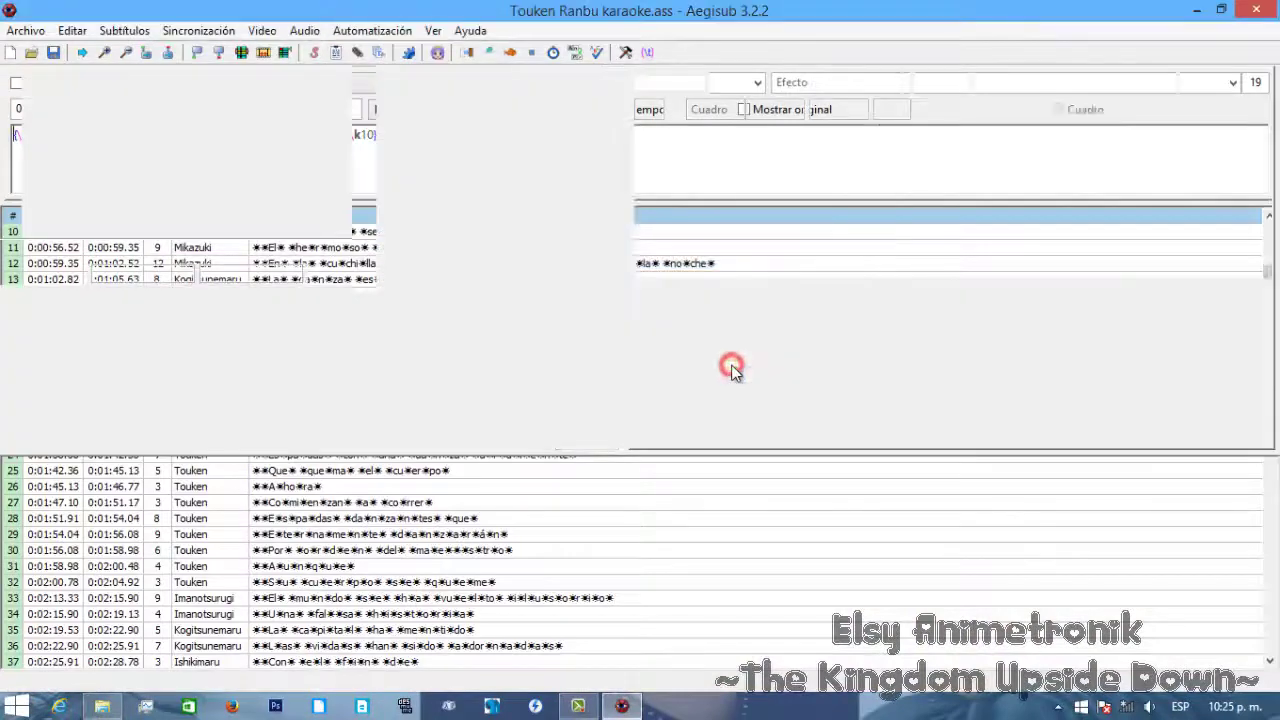
- Examine the syllable split and \k tags of subtitle line 2 in karaoke mode, and close the subtitle file
{"action": "left_click", "coordinate": [430, 496]}
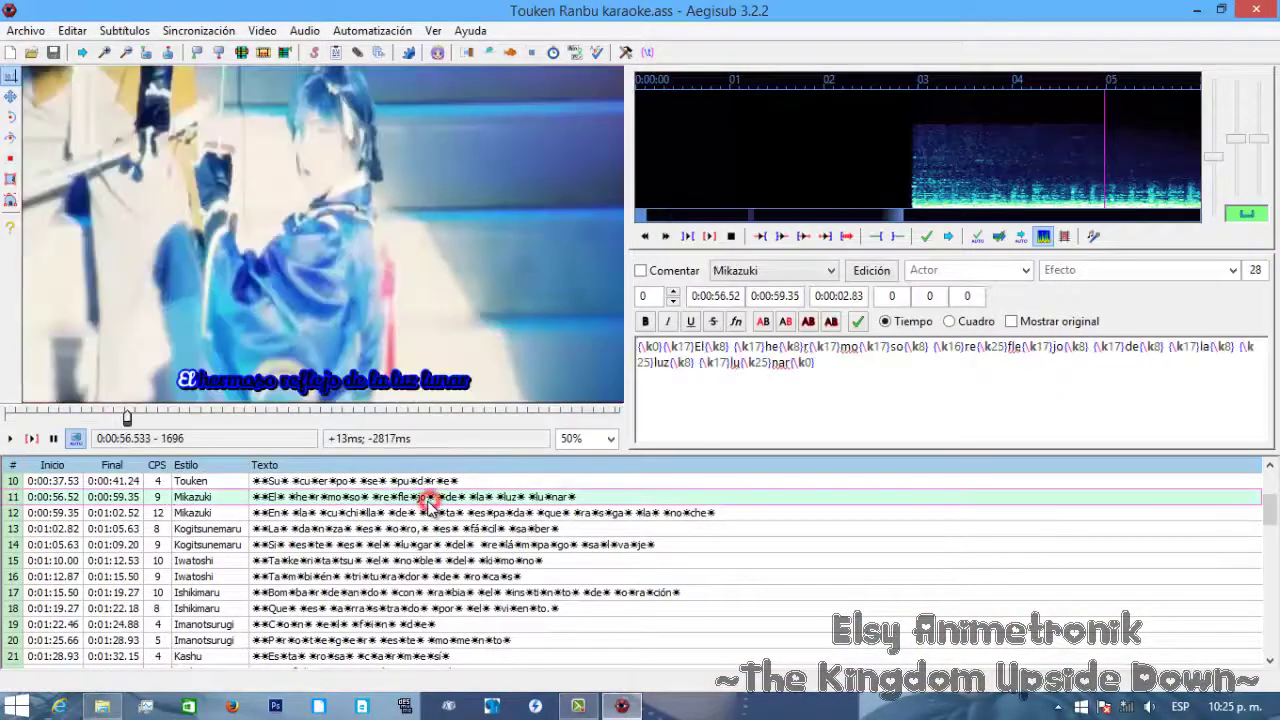
{"action": "scroll", "coordinate": [430, 560], "scroll_direction": "up", "scroll_amount": 3}
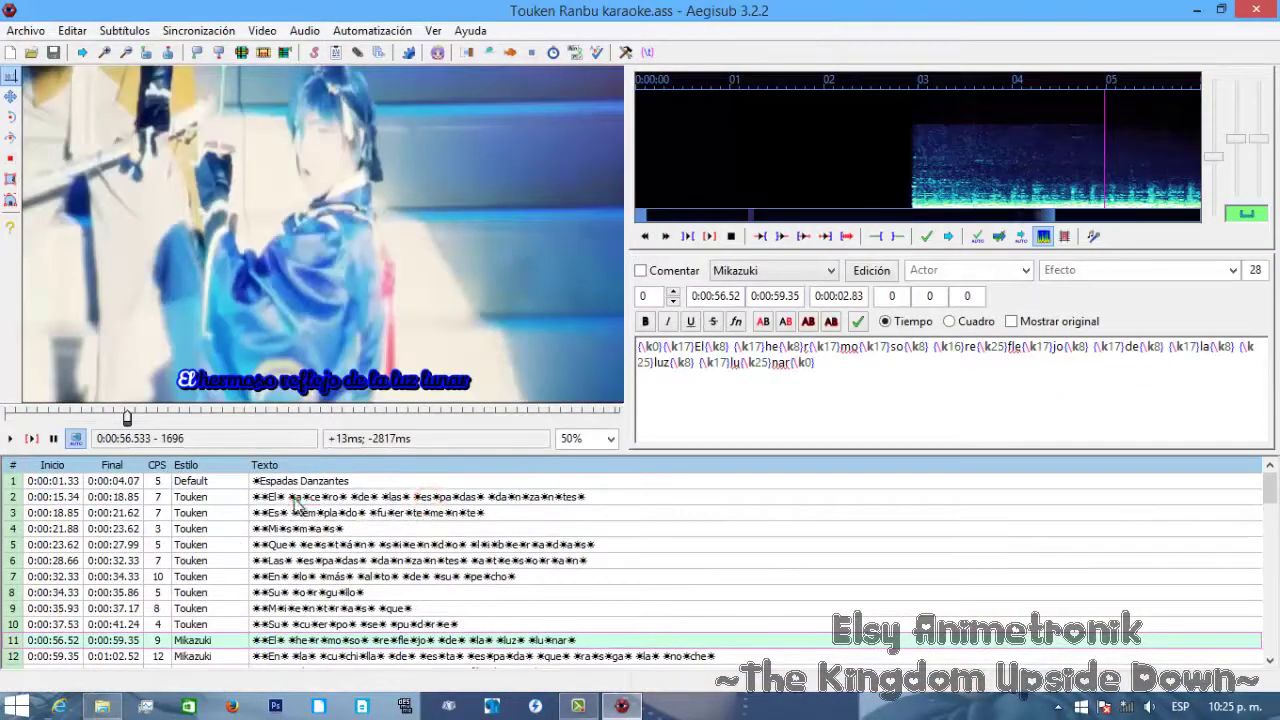
{"action": "left_click", "coordinate": [85, 496]}
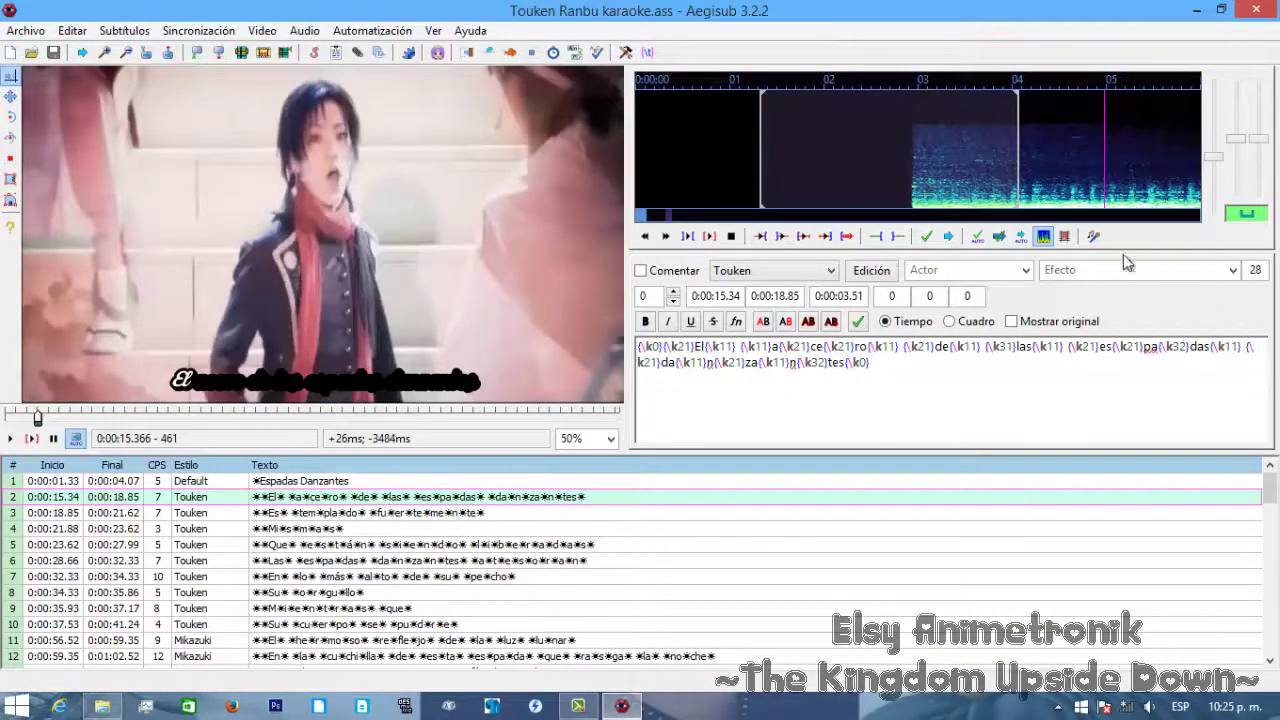
{"action": "left_click", "coordinate": [1094, 238]}
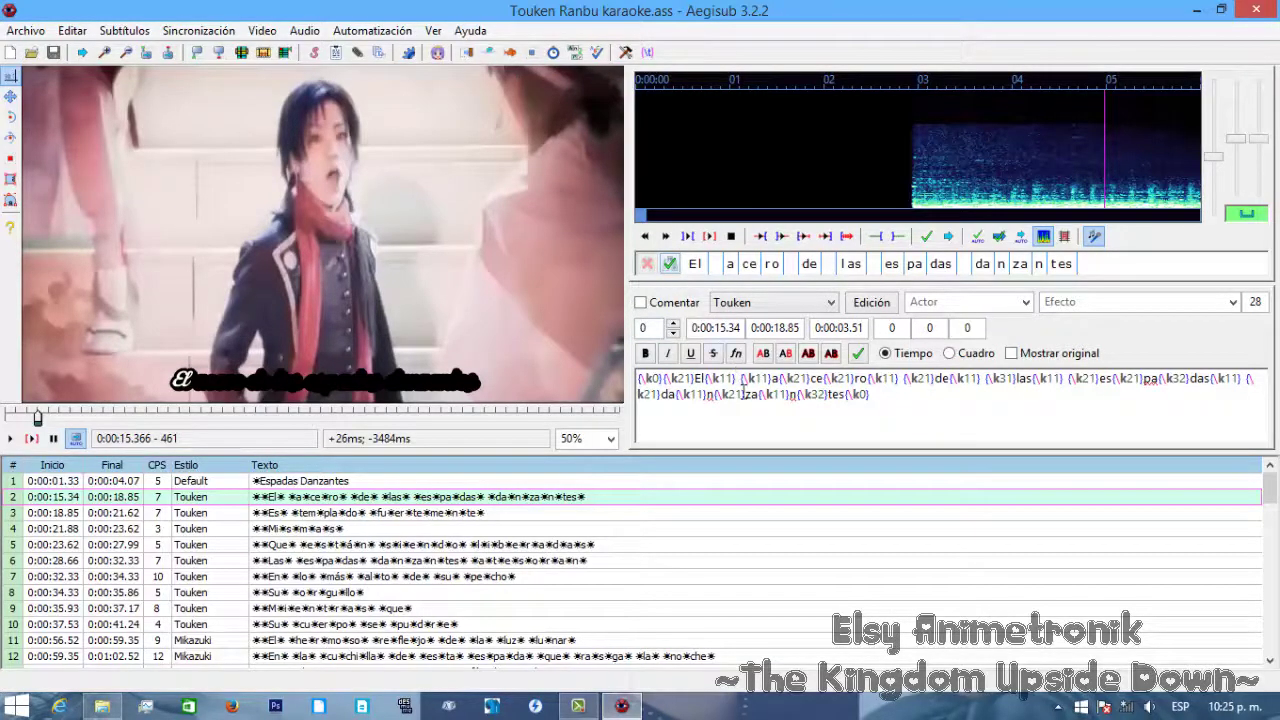
{"action": "left_click_drag", "start_coordinate": [703, 380], "coordinate": [742, 390]}
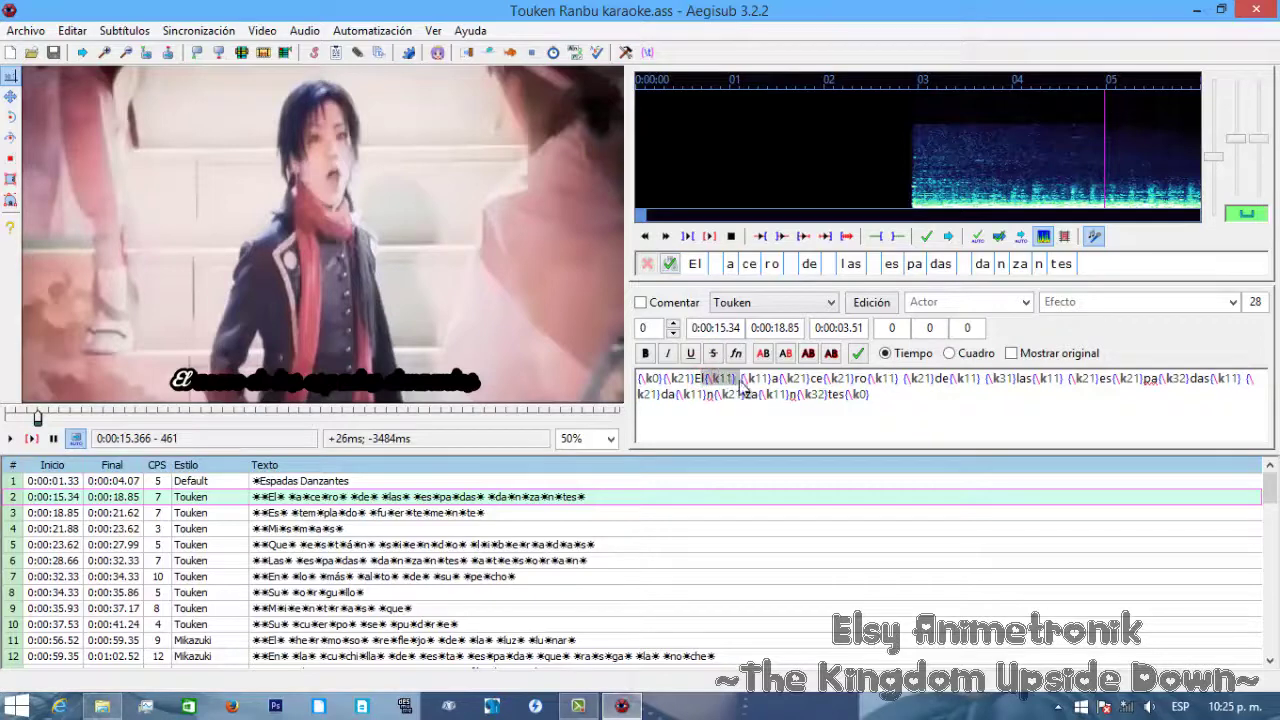
{"action": "left_click", "coordinate": [1093, 236]}
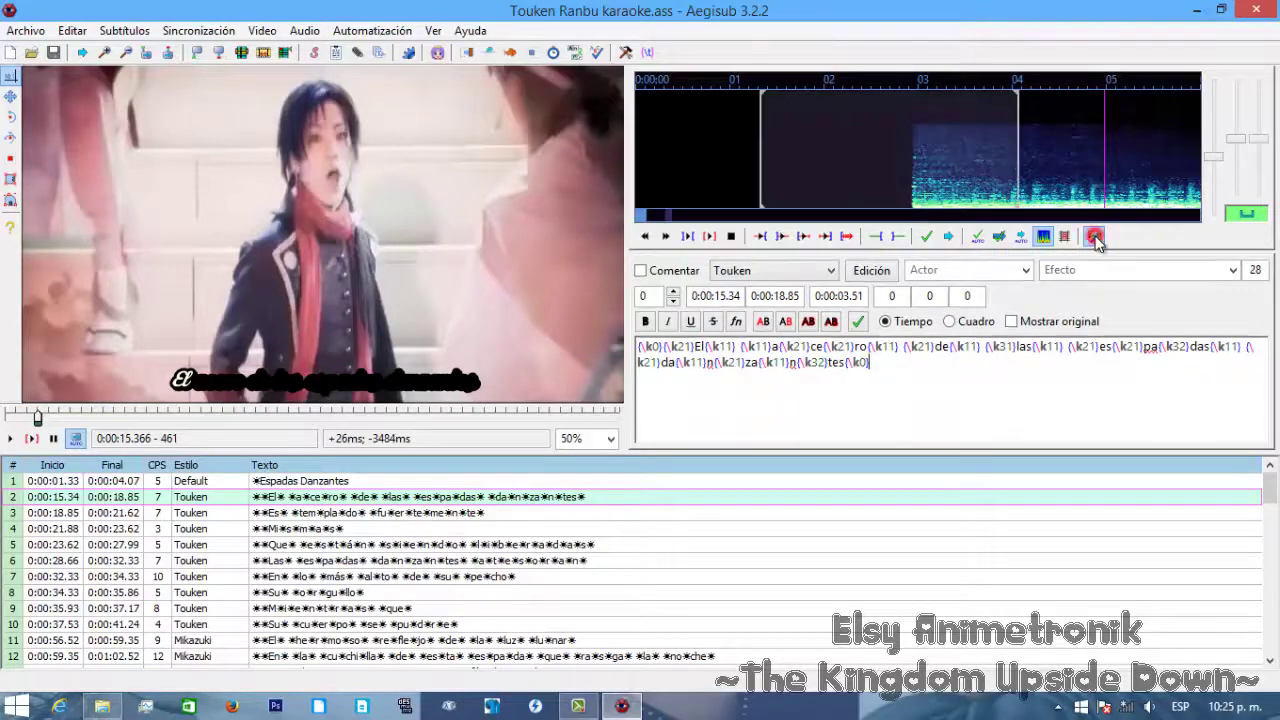
{"action": "left_click", "coordinate": [1252, 10]}
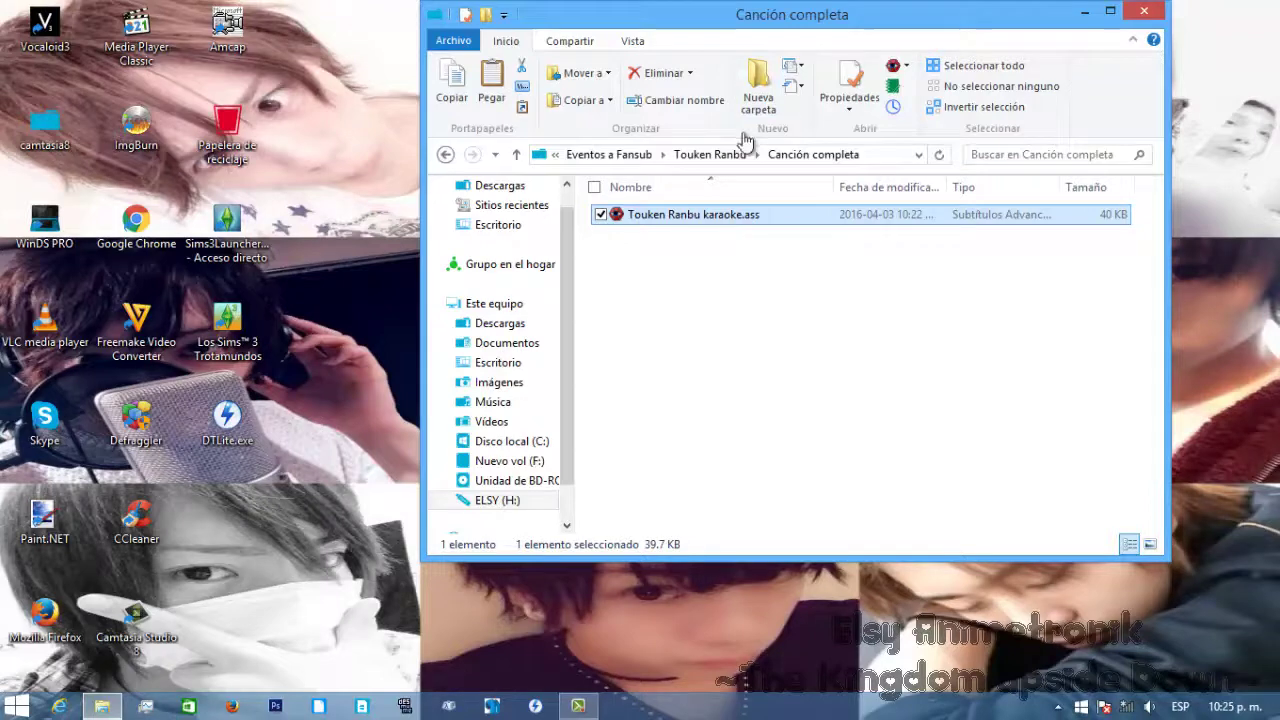
- Duplicate Touken Ranbu karaoke.ass in the same folder and rename the copy "Touken Ranbu Karaoke con efectos.ass"
{"action": "key", "text": "ctrl+v"}
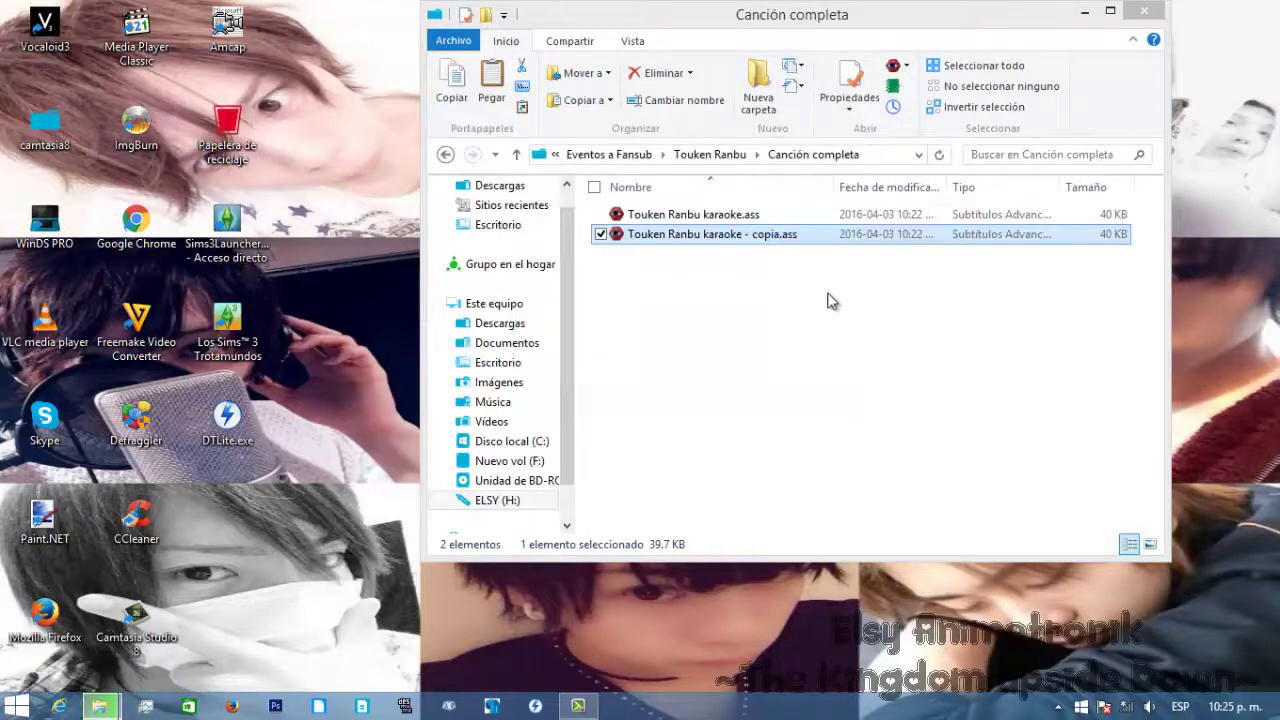
{"action": "right_click", "coordinate": [795, 236]}
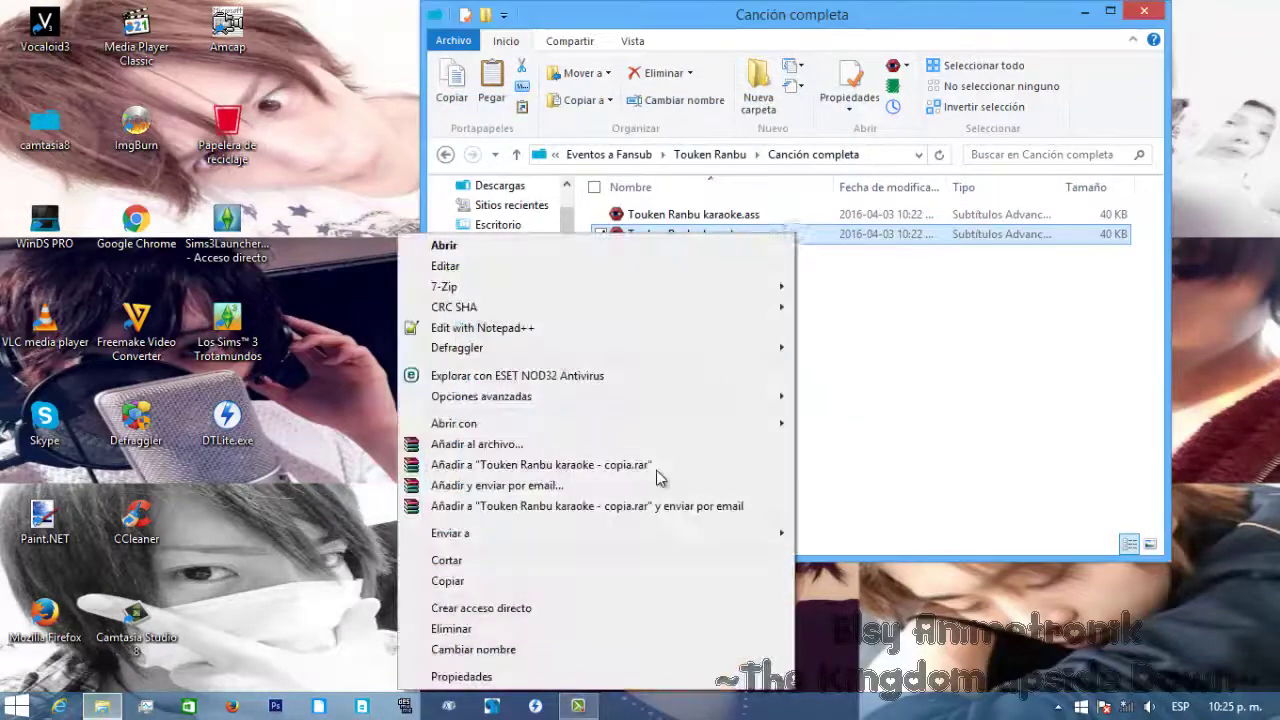
{"action": "left_click", "coordinate": [500, 649]}
{"action": "type", "text": "Tou"}
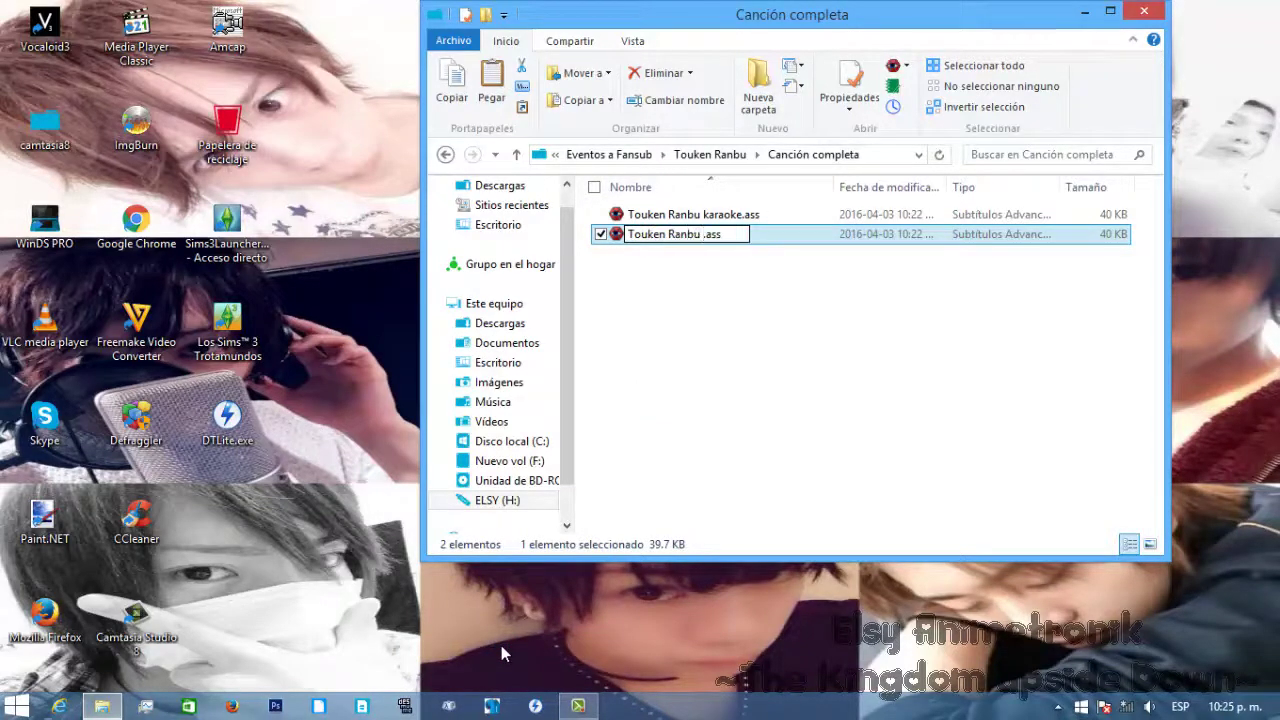
{"action": "type", "text": "ken Ranbu Karaoke con efectos"}
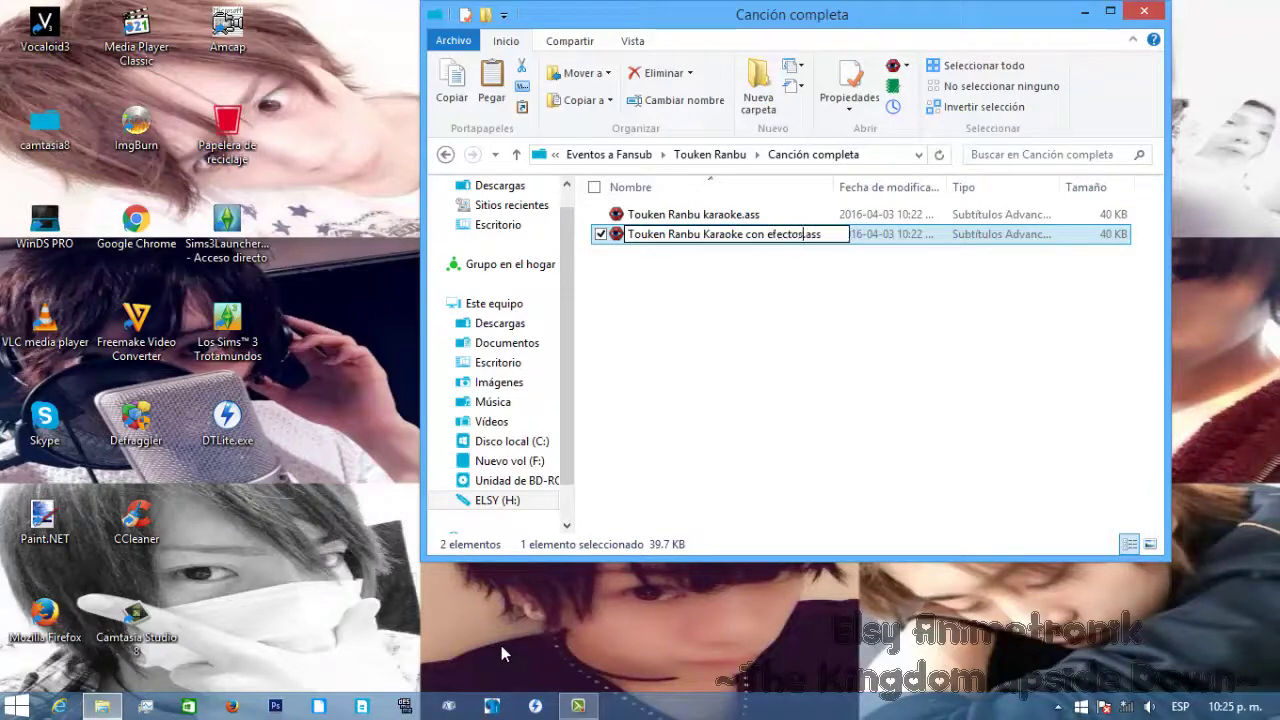
{"action": "key", "text": "Return"}
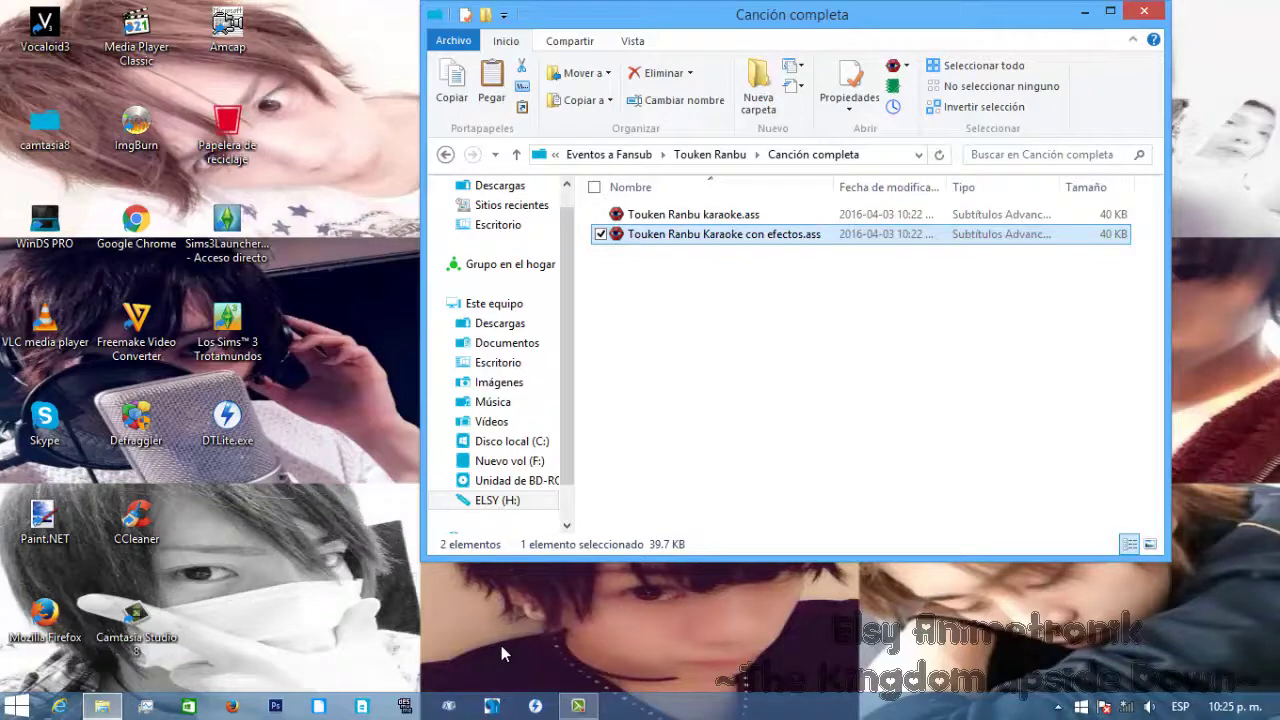
- Open Touken Ranbu Karaoke con efectos.ass in Aegisub with its associated audio and video, and select subtitle line 2
{"action": "double_click", "coordinate": [728, 233]}
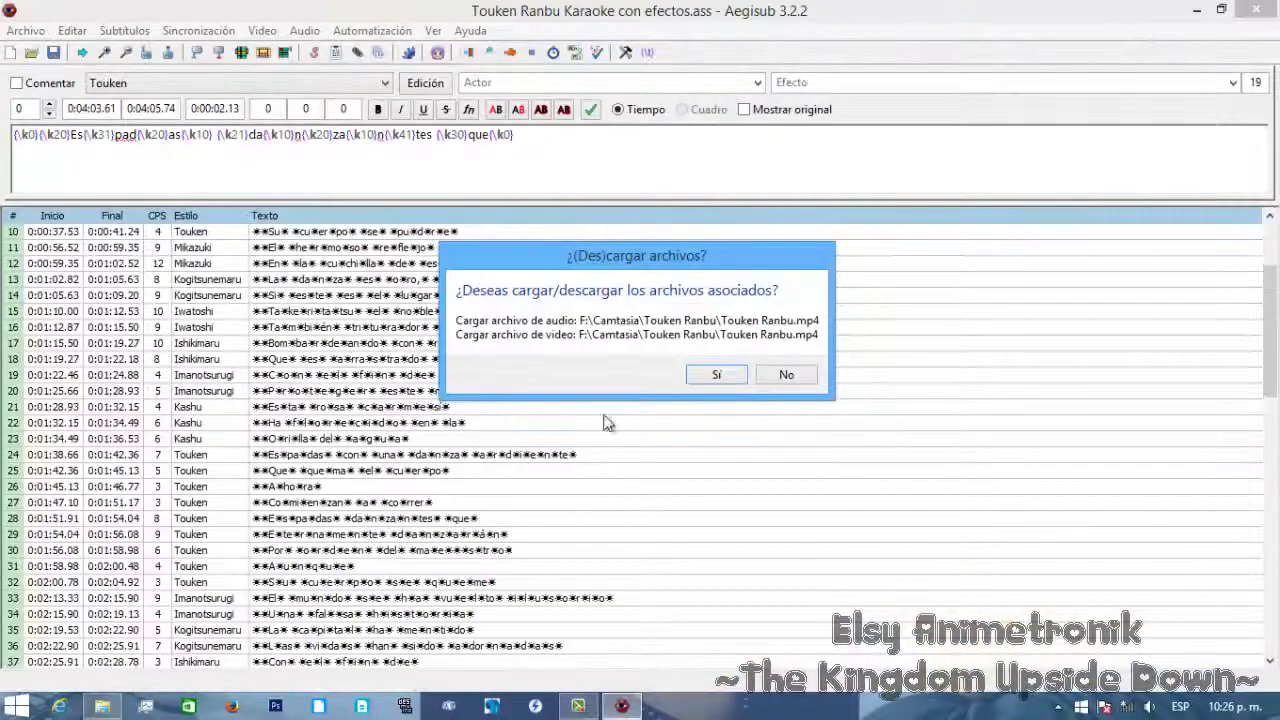
{"action": "left_click", "coordinate": [736, 372]}
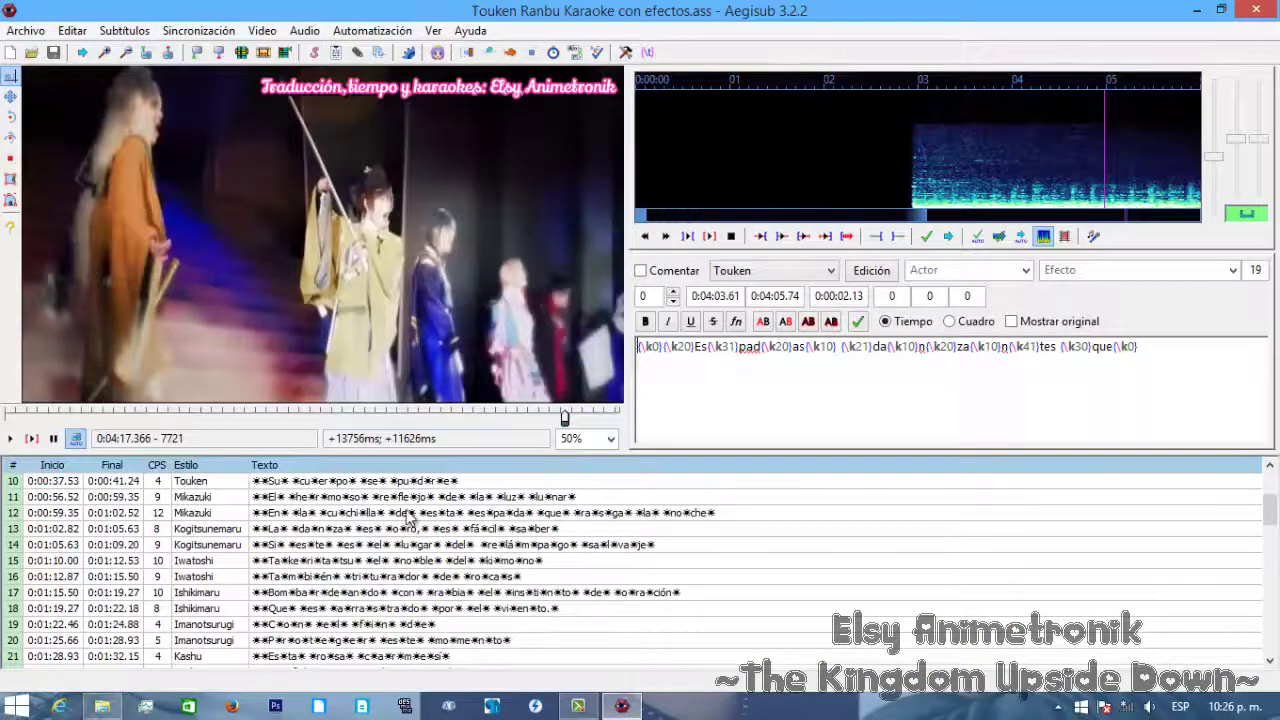
{"action": "left_click", "coordinate": [409, 496]}
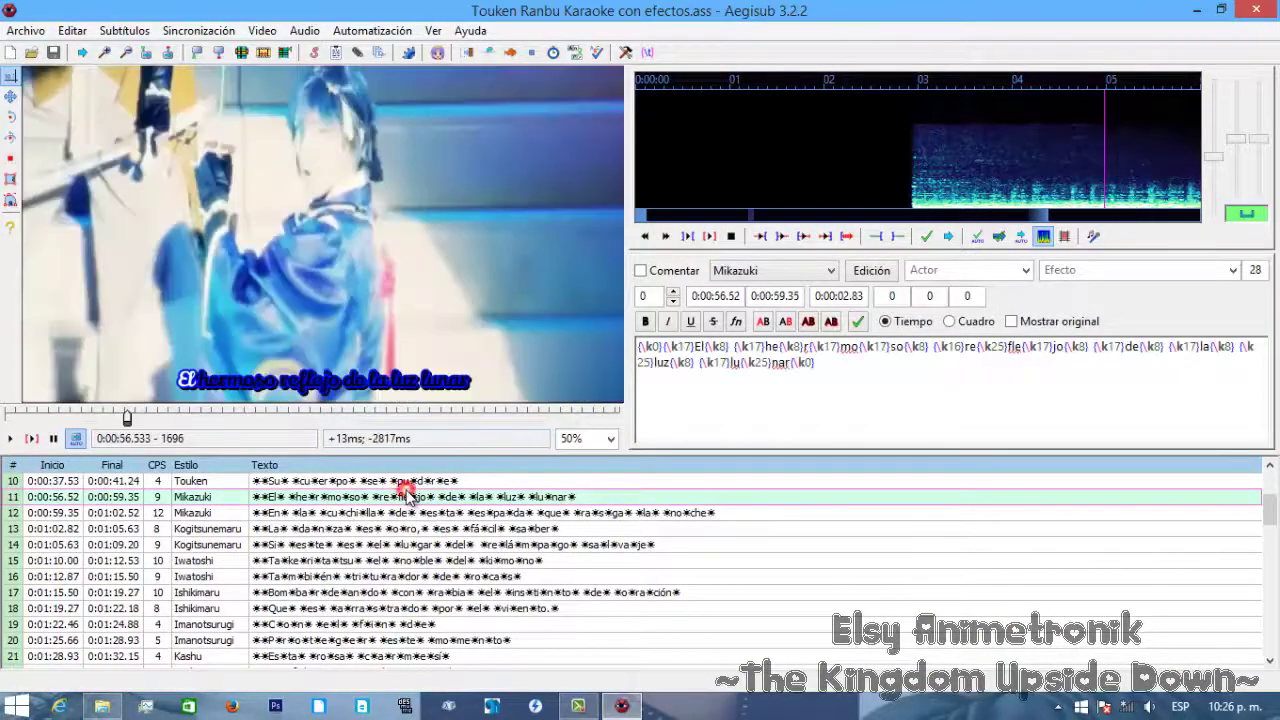
{"action": "scroll", "coordinate": [410, 497], "scroll_direction": "up", "scroll_amount": 3}
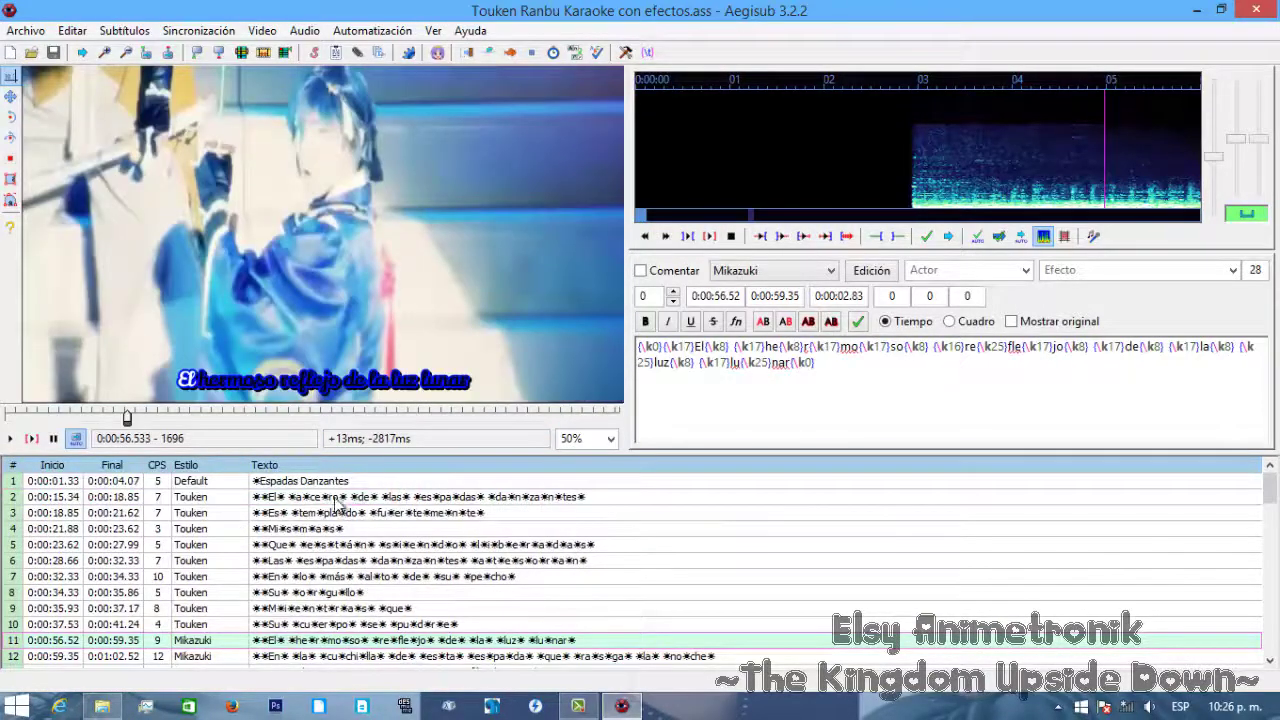
{"action": "left_click", "coordinate": [407, 497]}
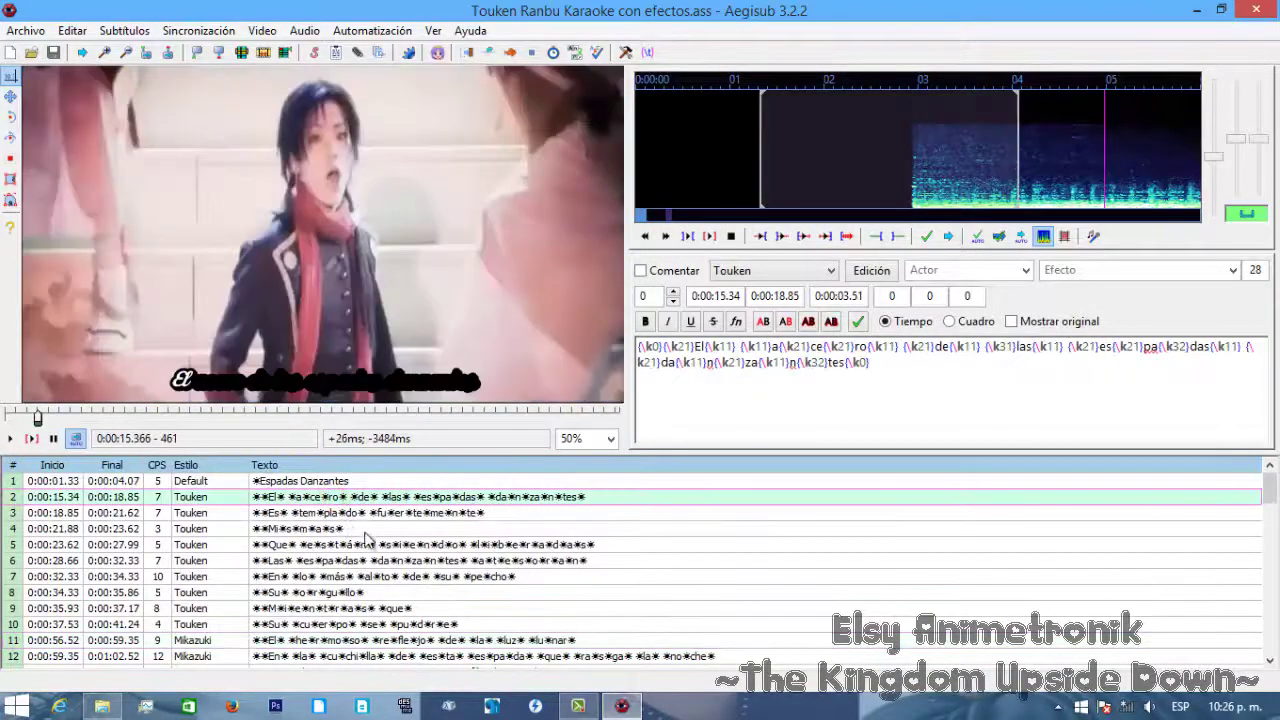
- Open the automation manager and browse for a script to add in F: > Archivos de programa (x86) > Aegisub > automation > autoload
{"action": "left_click", "coordinate": [368, 31]}
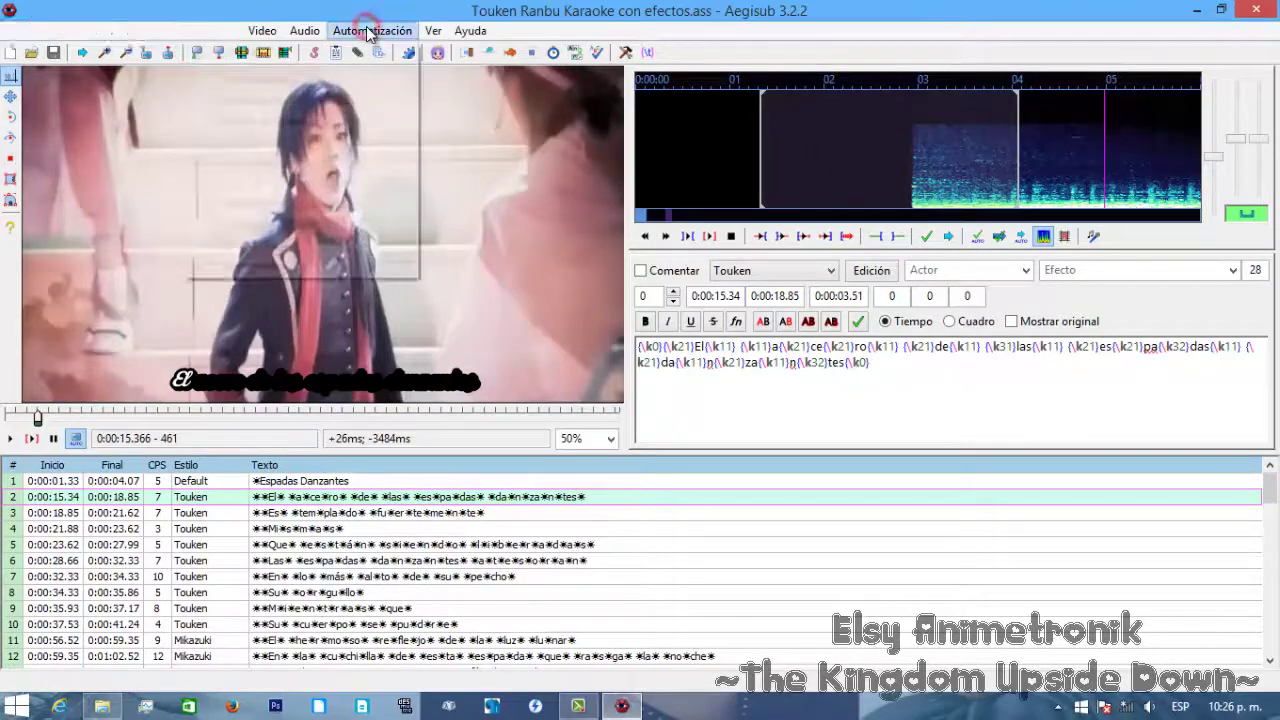
{"action": "left_click", "coordinate": [312, 55]}
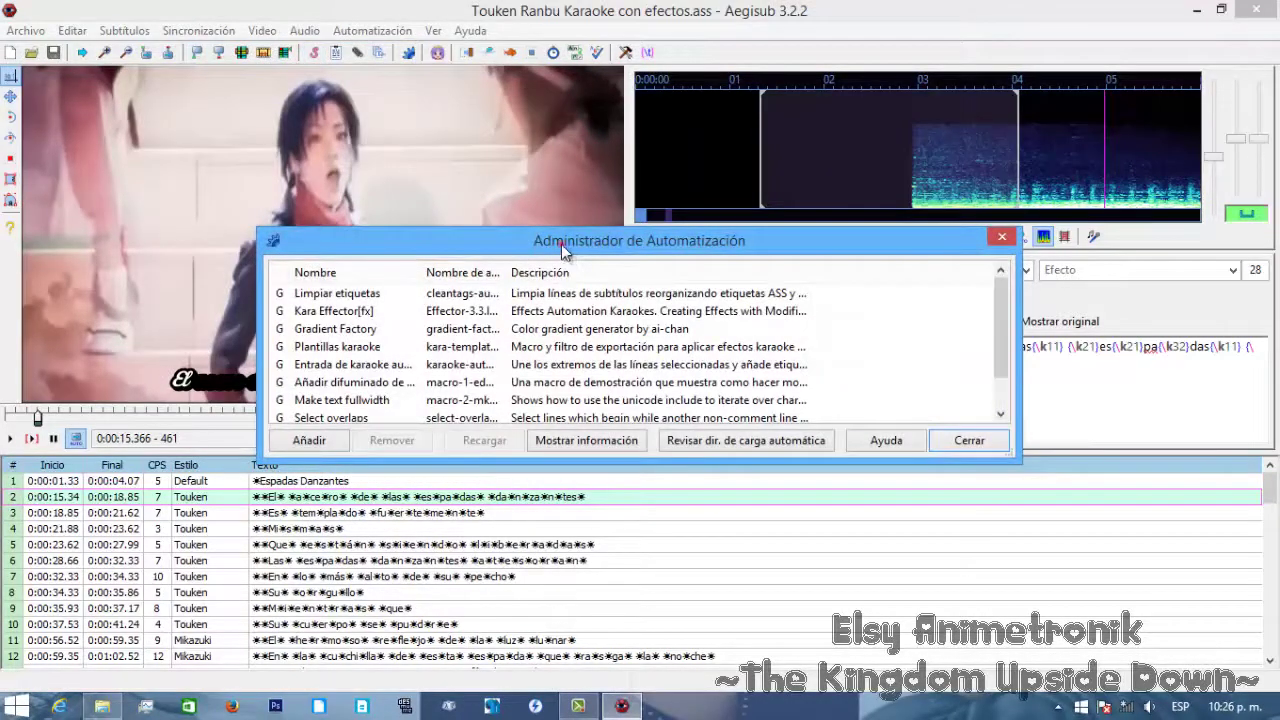
{"action": "left_click_drag", "start_coordinate": [561, 244], "coordinate": [628, 168]}
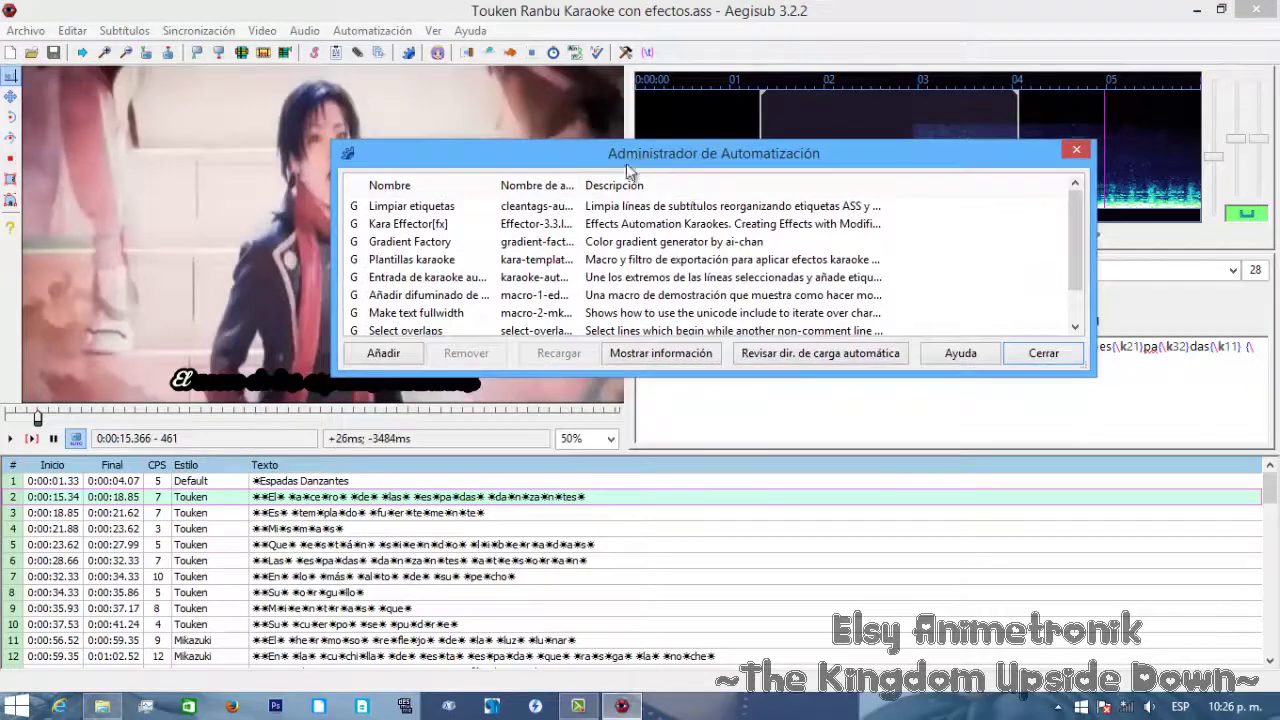
{"action": "left_click", "coordinate": [387, 355]}
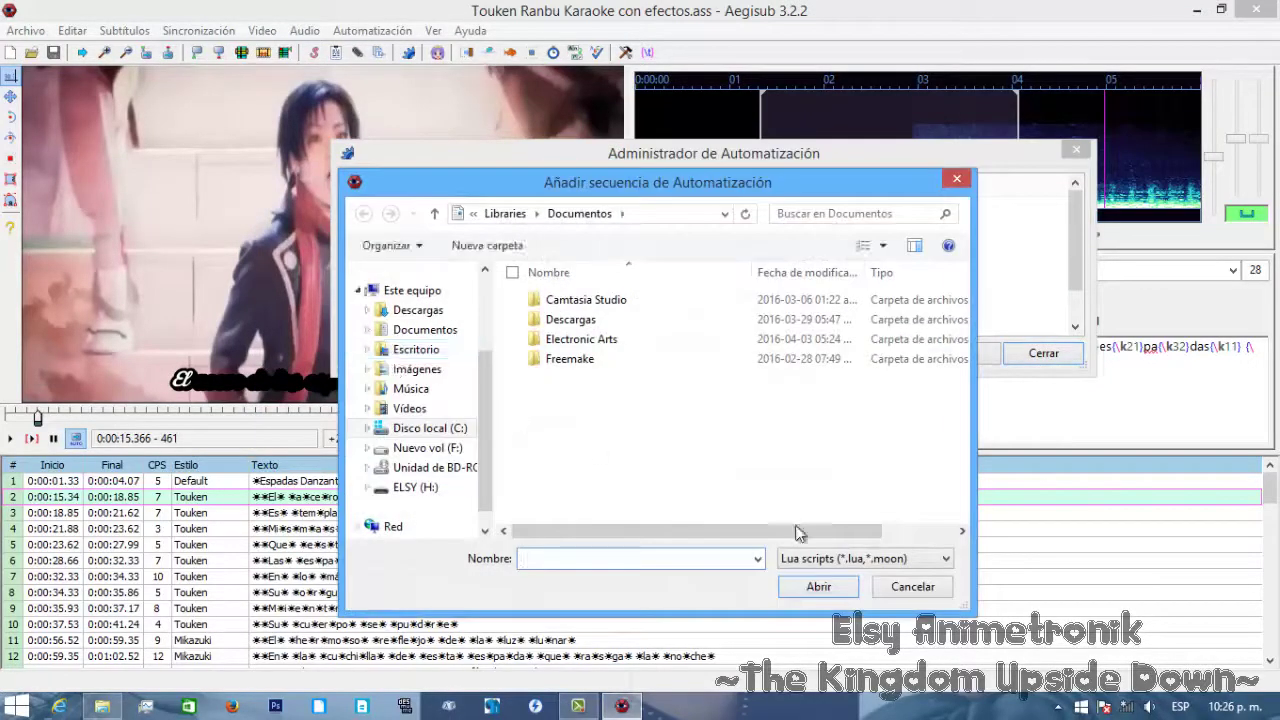
{"action": "left_click", "coordinate": [418, 448]}
{"action": "left_click", "coordinate": [603, 305]}
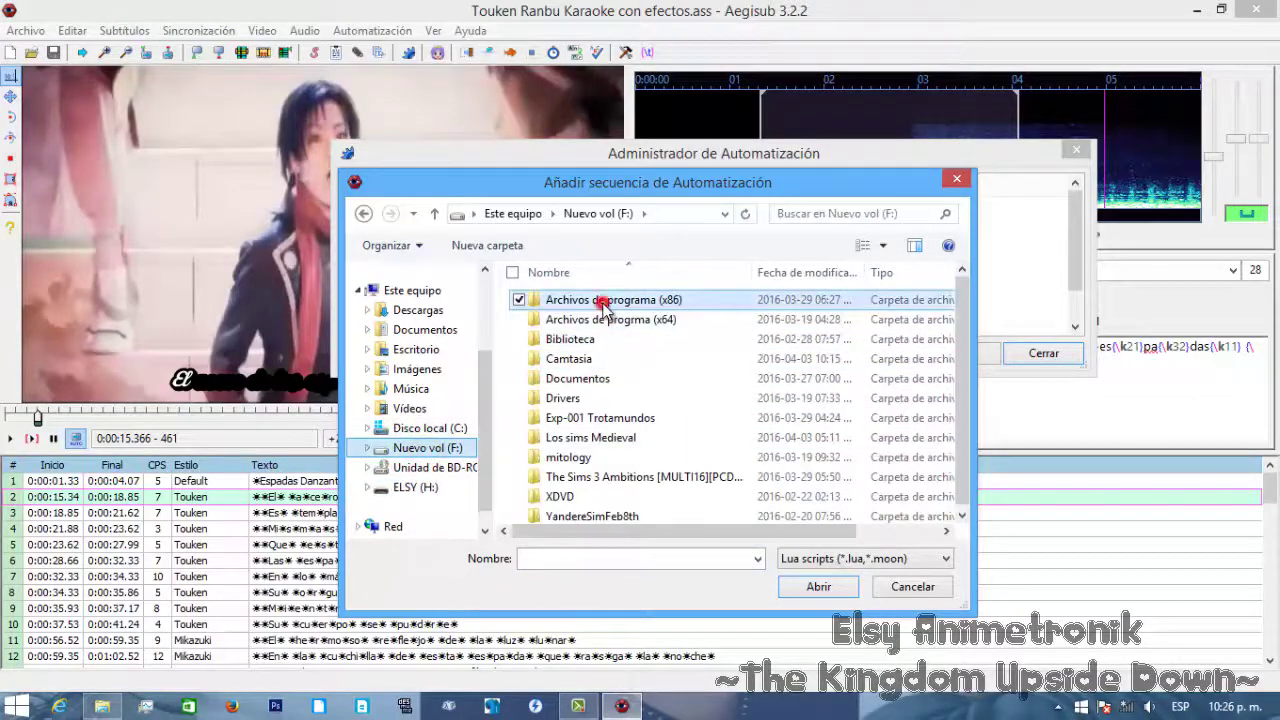
{"action": "double_click", "coordinate": [603, 303]}
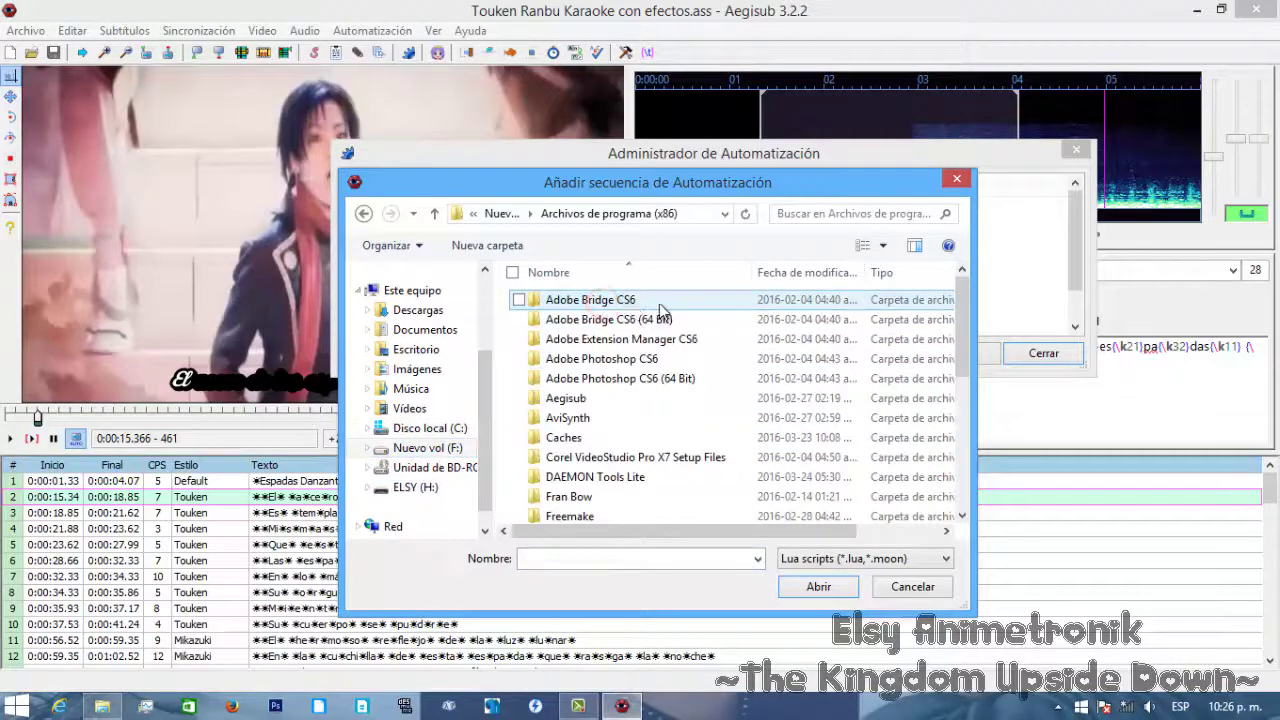
{"action": "left_click", "coordinate": [593, 400]}
{"action": "double_click", "coordinate": [593, 400]}
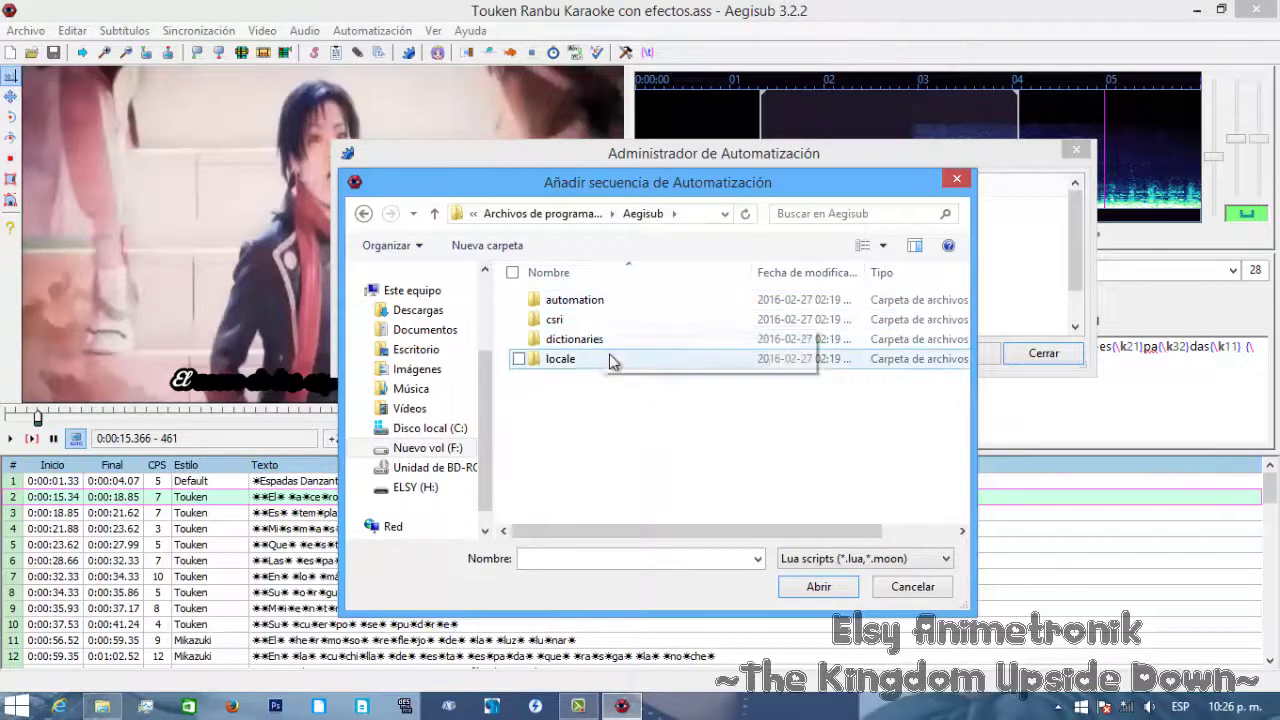
{"action": "double_click", "coordinate": [578, 299]}
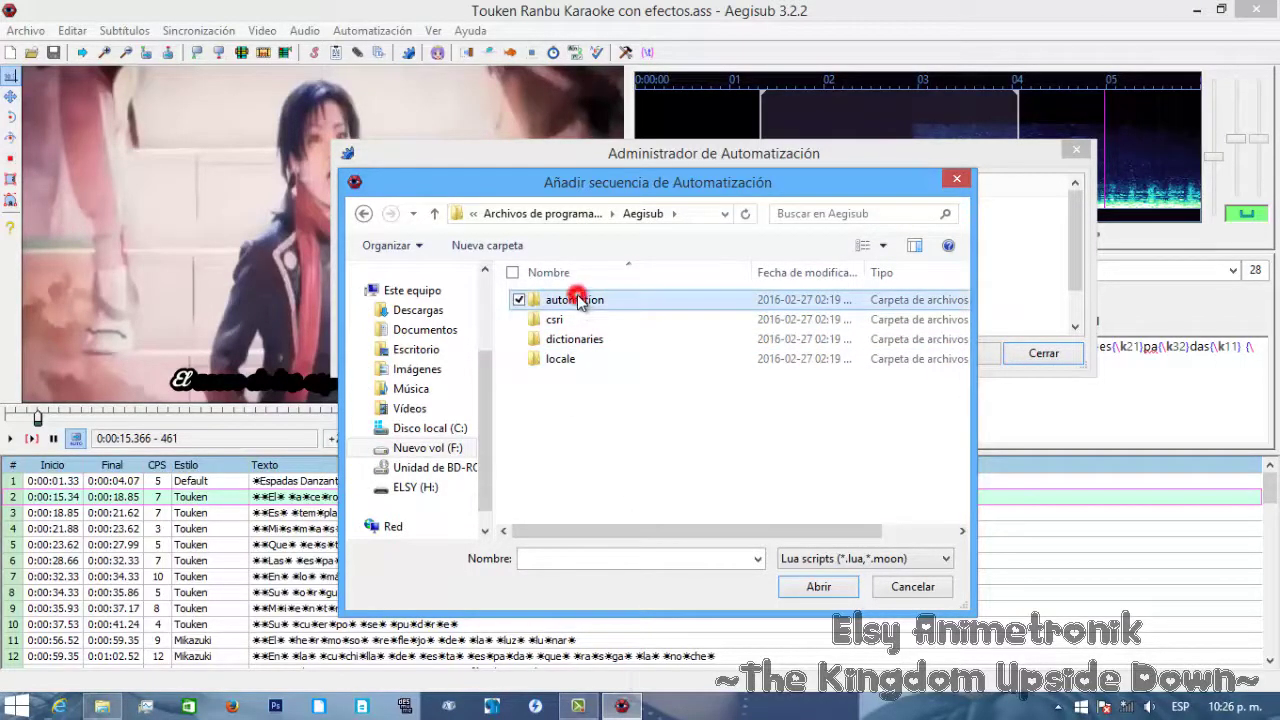
{"action": "double_click", "coordinate": [600, 300]}
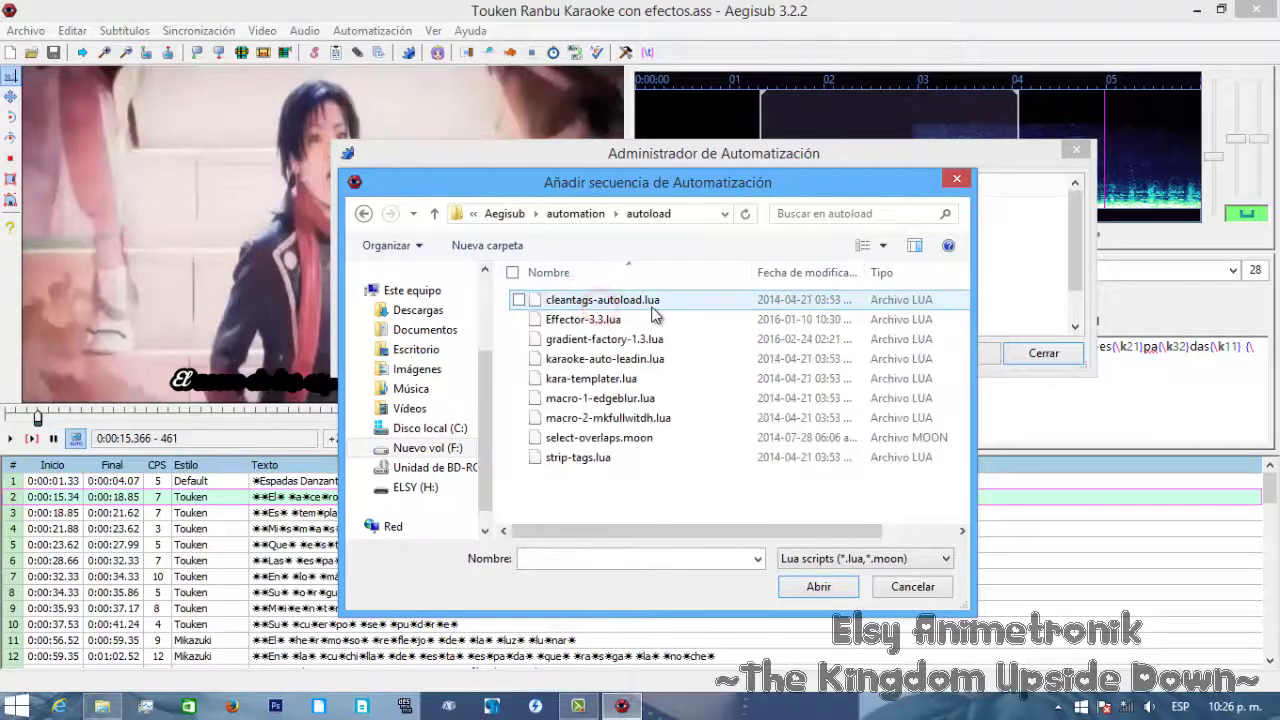
- Try to add Effector-3.3.lua to the loaded automation scripts
{"action": "left_click", "coordinate": [615, 320]}
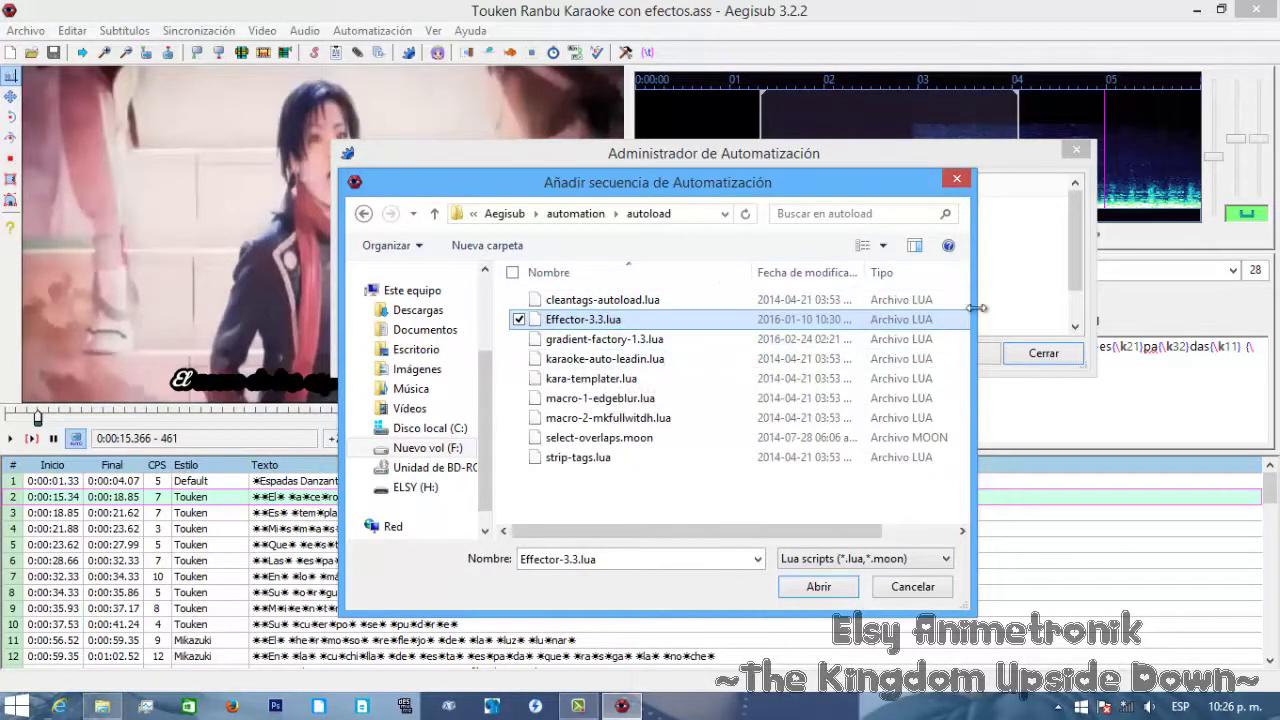
{"action": "left_click", "coordinate": [793, 593]}
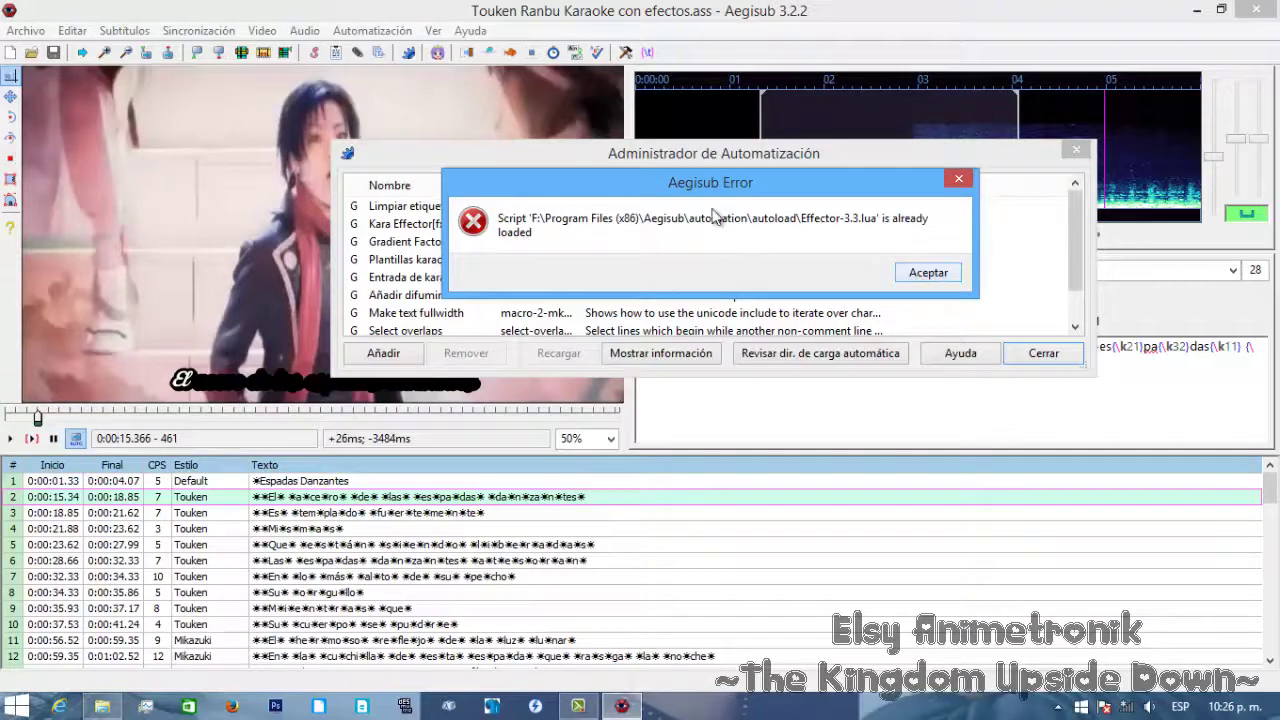
{"action": "left_click_drag", "start_coordinate": [729, 182], "coordinate": [726, 270]}
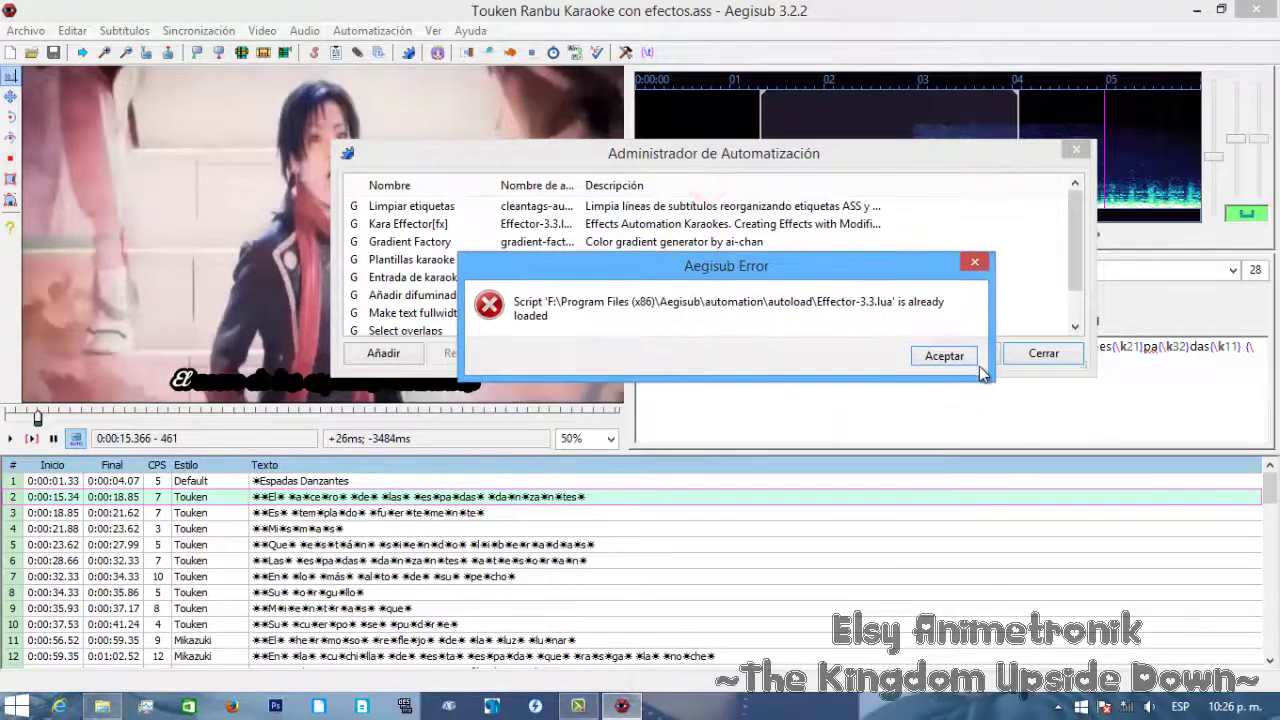
{"action": "left_click", "coordinate": [942, 356]}
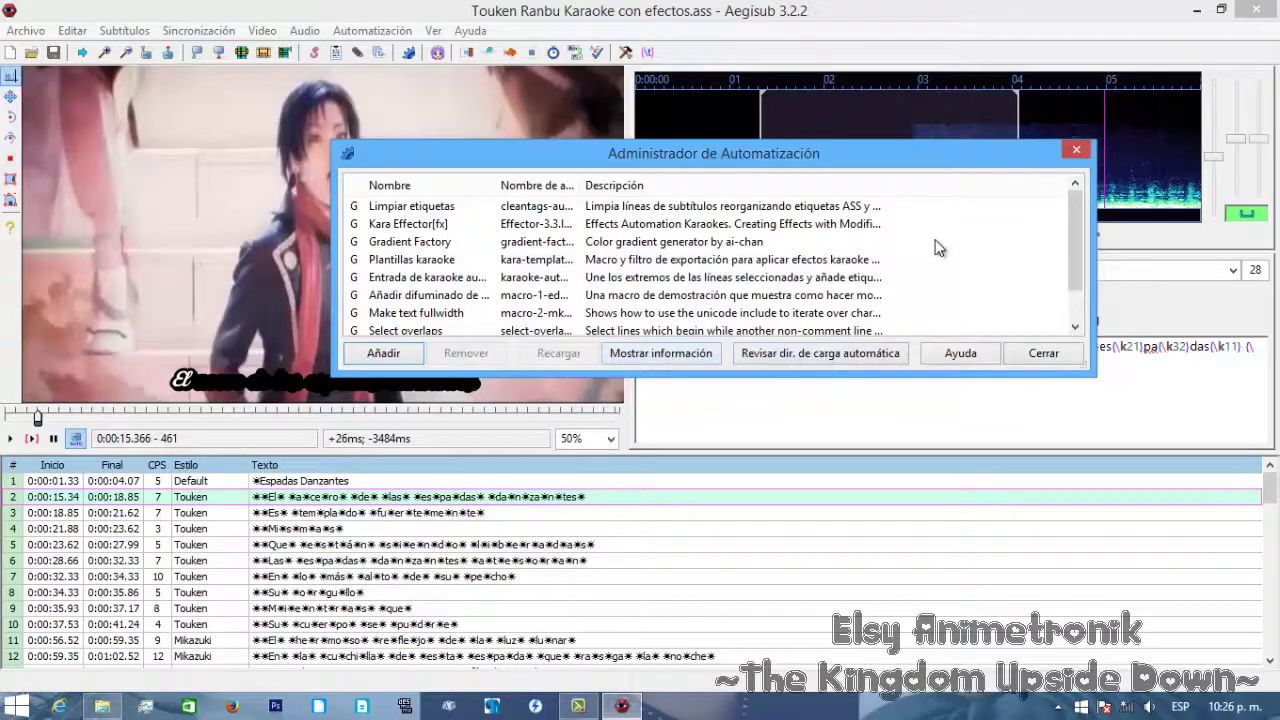
- Review the loaded scripts, including Kara Effector[fx] and Gradient Factory, close the automation manager, and check the available automation commands
{"action": "left_click_drag", "start_coordinate": [1071, 291], "coordinate": [1070, 309]}
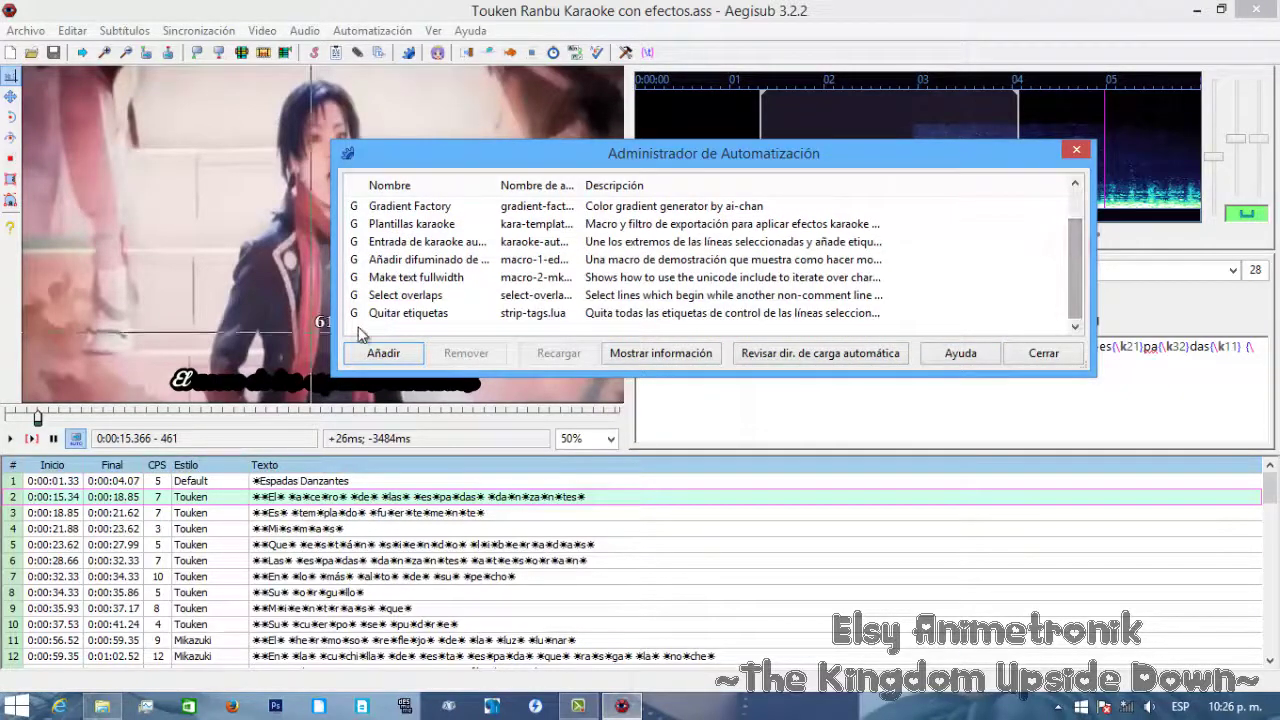
{"action": "left_click", "coordinate": [519, 316]}
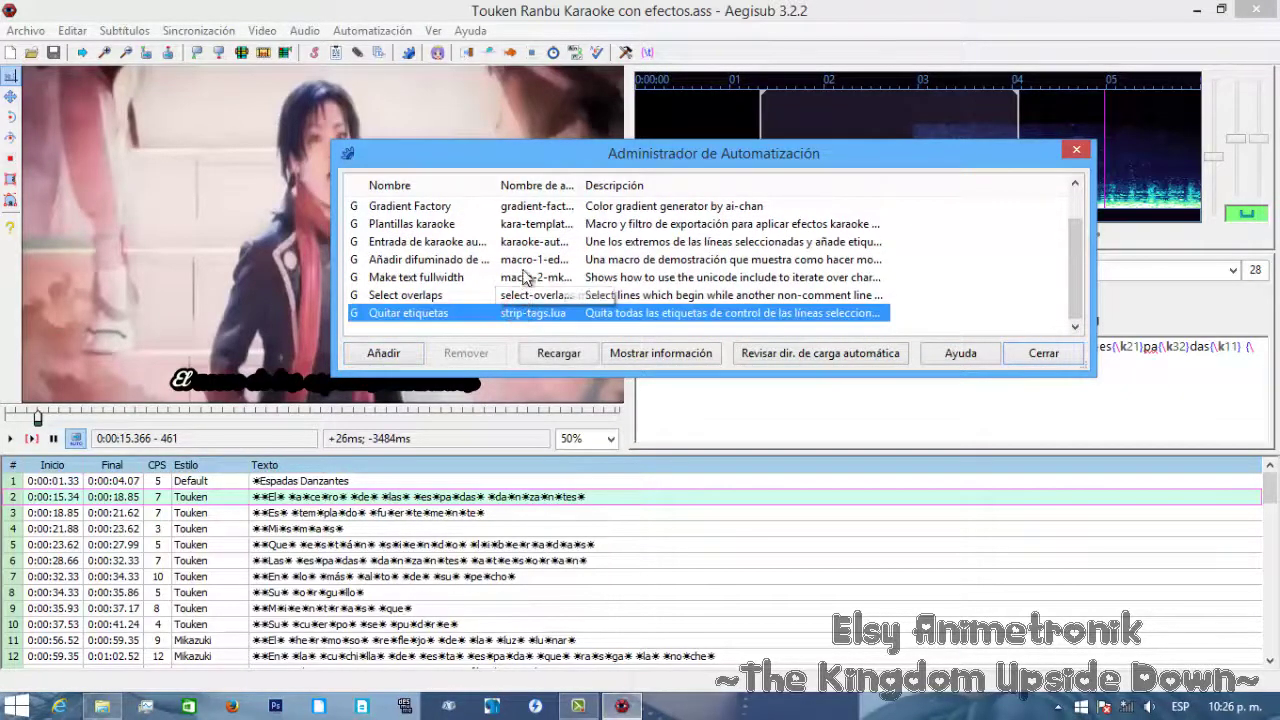
{"action": "scroll", "coordinate": [581, 238], "scroll_direction": "up", "scroll_amount": 1}
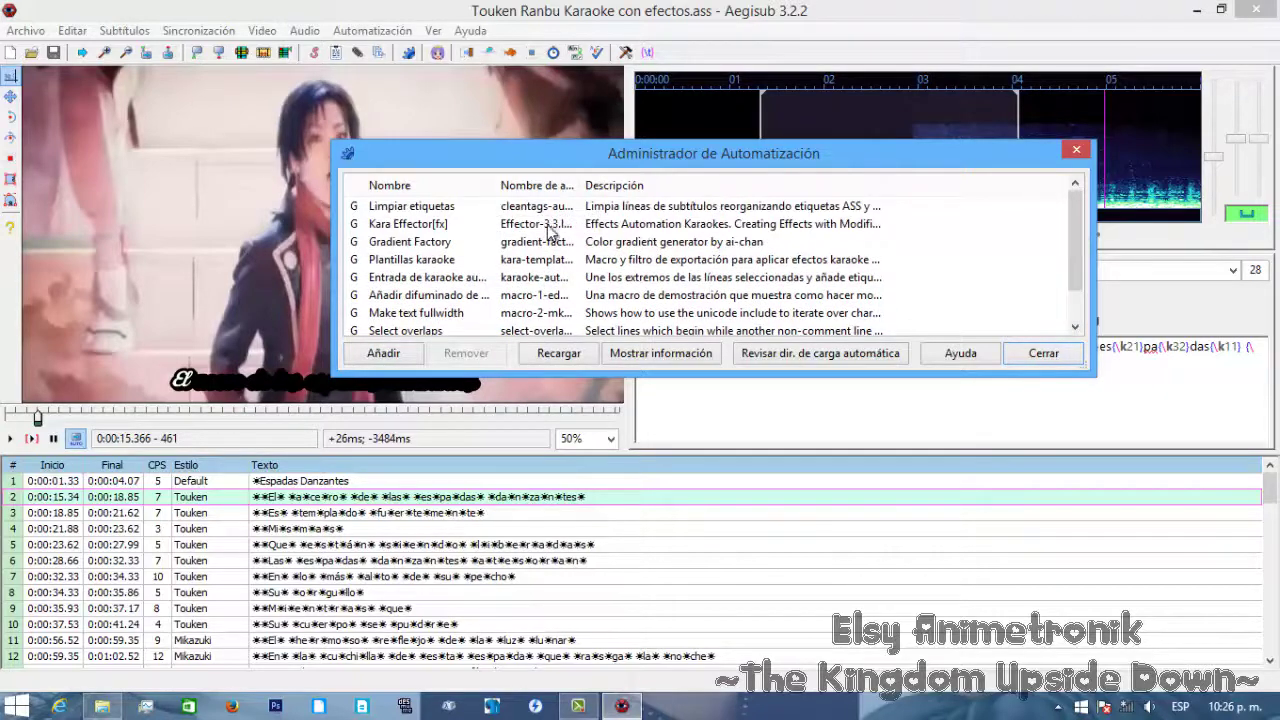
{"action": "left_click", "coordinate": [548, 228]}
{"action": "left_click", "coordinate": [555, 245]}
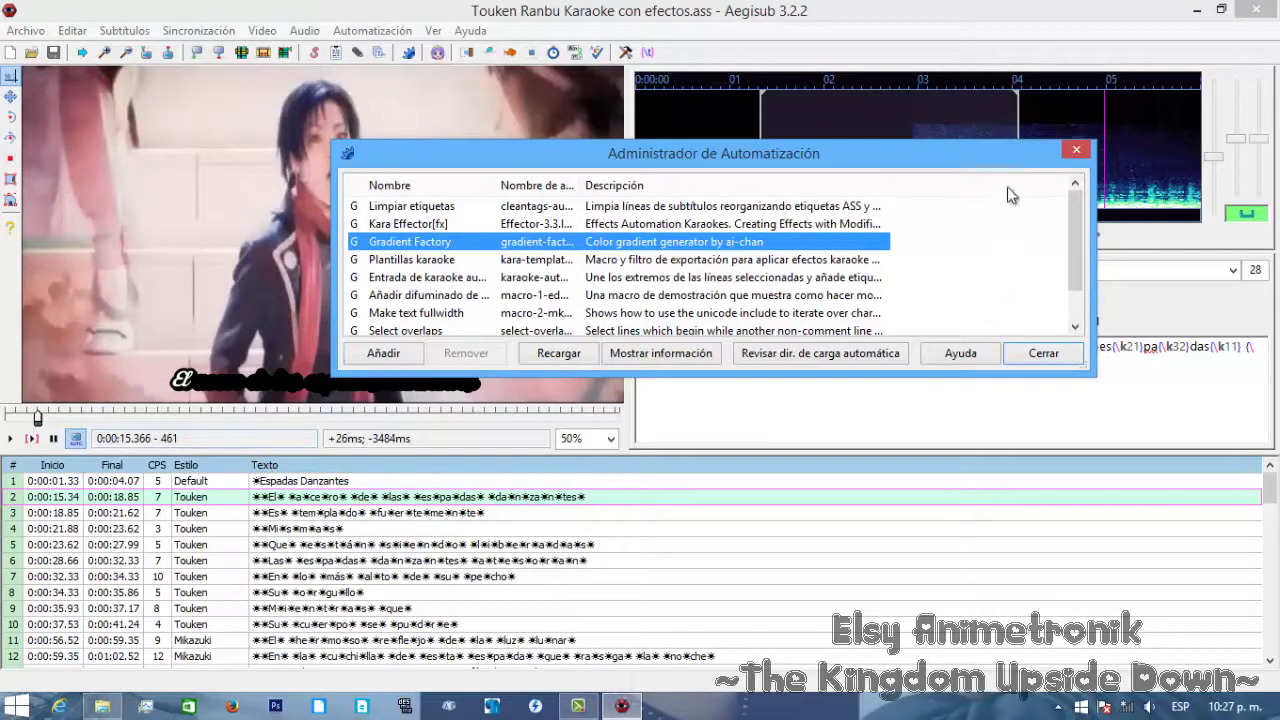
{"action": "left_click", "coordinate": [1076, 150]}
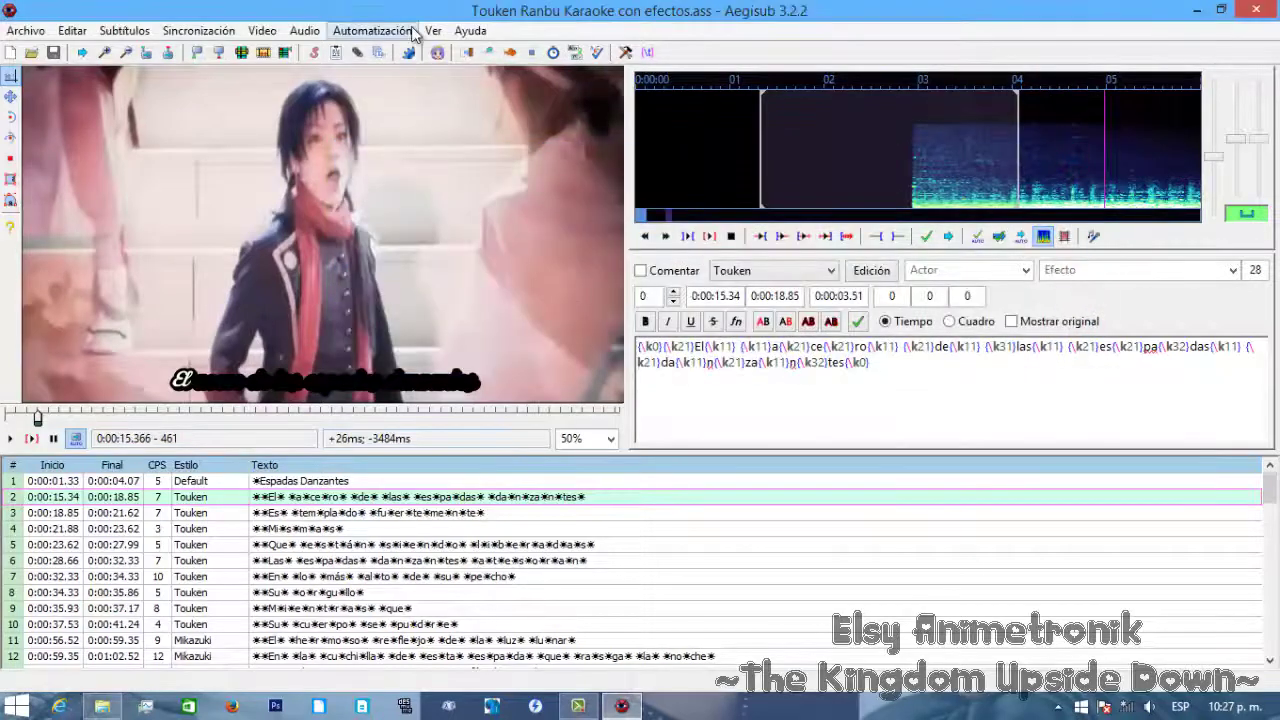
{"action": "left_click", "coordinate": [343, 30]}
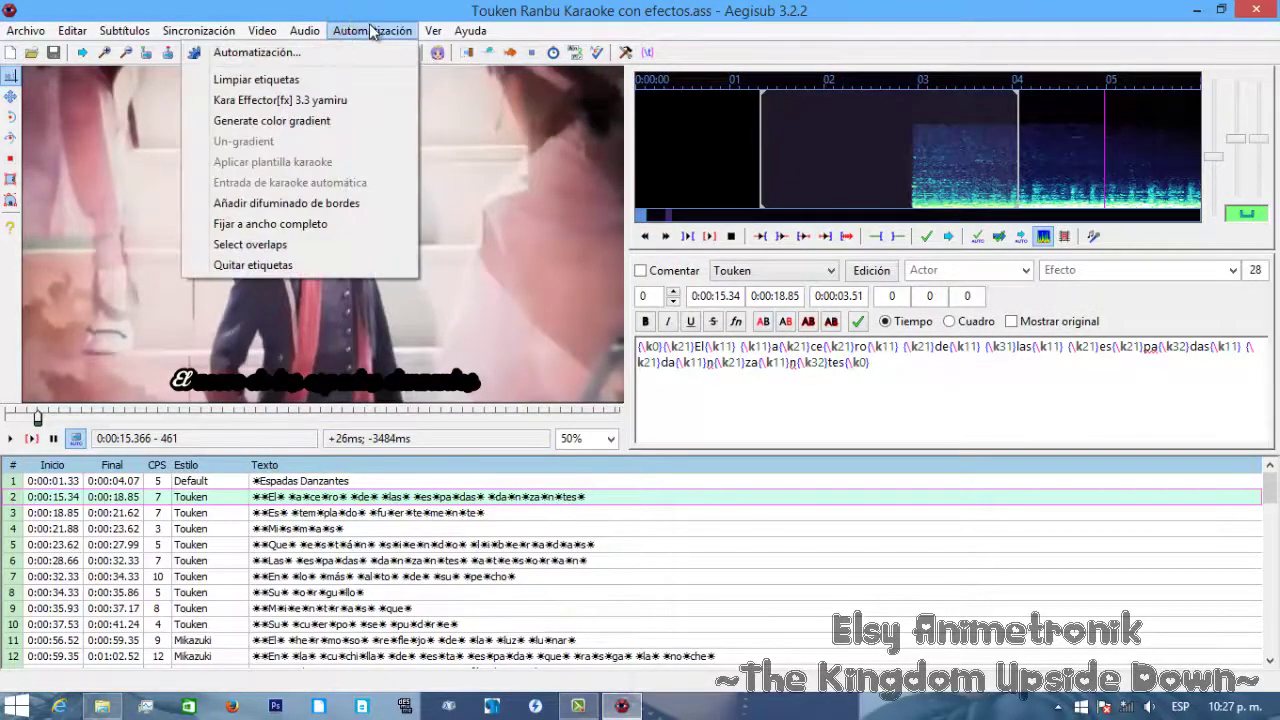
{"action": "left_click", "coordinate": [372, 30]}
- Examine the styles assigned to the subtitle lines, from Touken and Mikazuki through Kogitsunemaru, Iwatoshi, Ishikimaru, Imanotsurugi and Kashu
{"action": "left_click", "coordinate": [193, 500]}
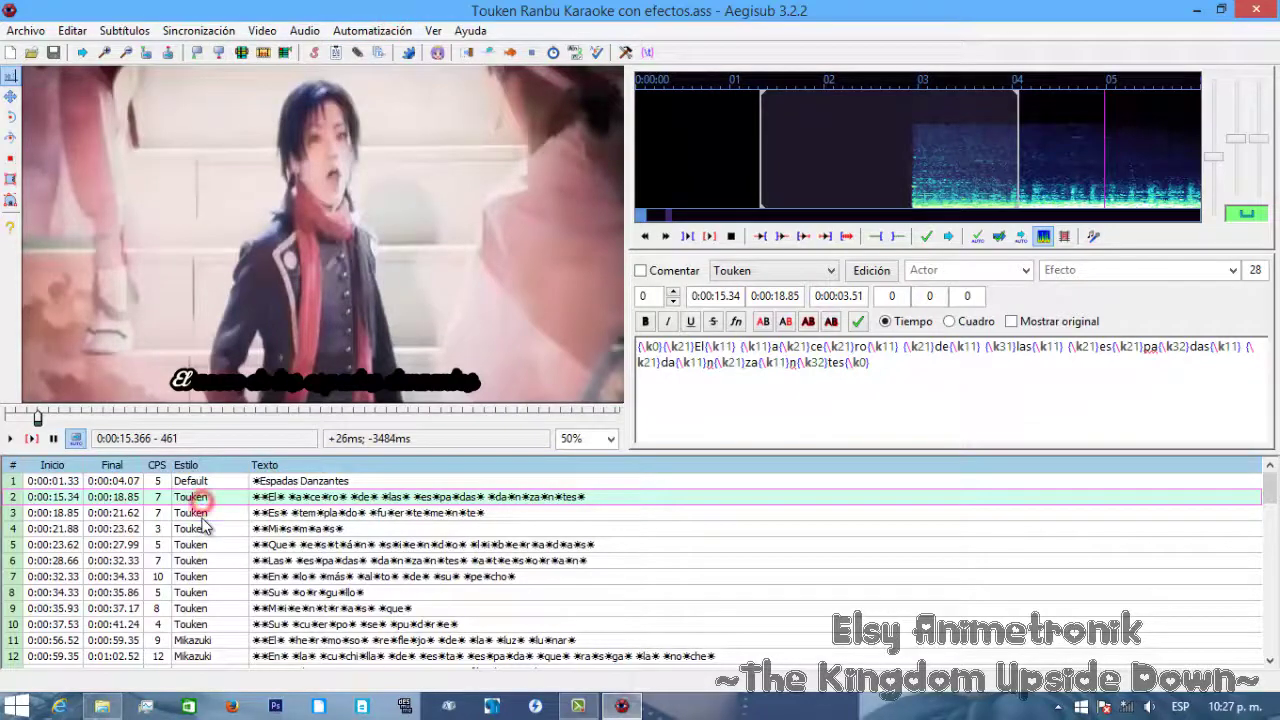
{"action": "left_click", "coordinate": [767, 271]}
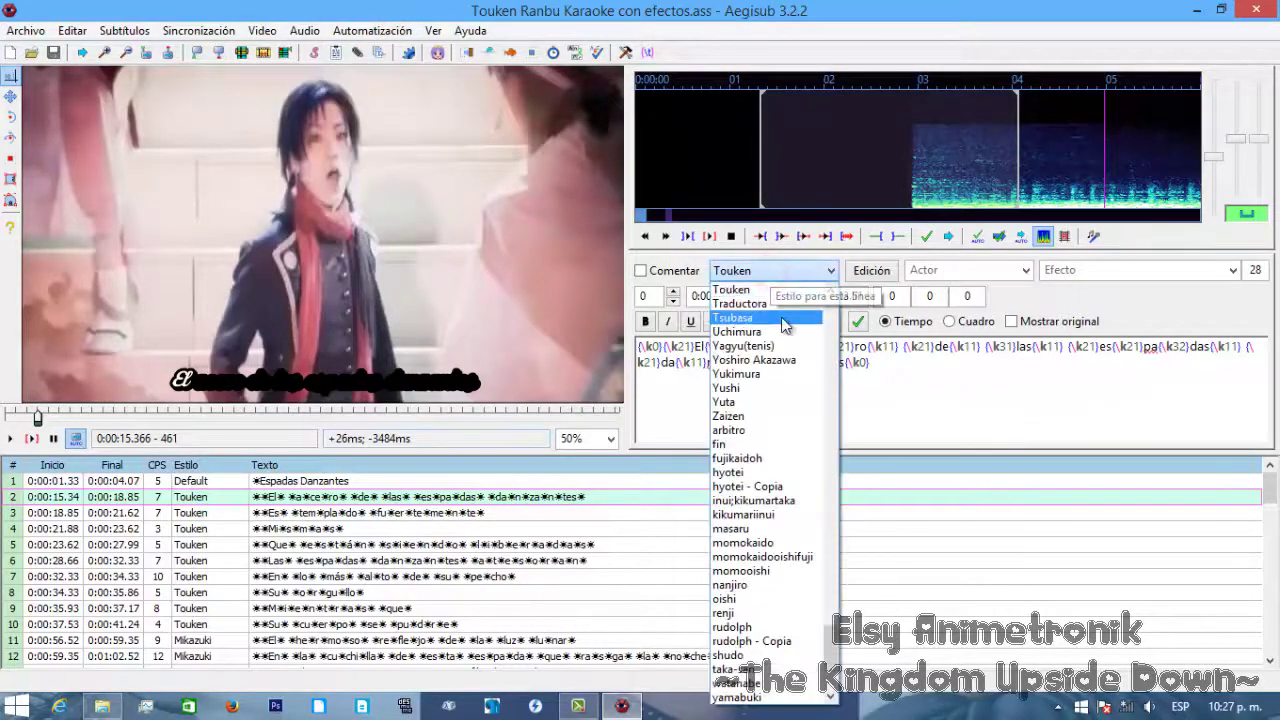
{"action": "left_click", "coordinate": [760, 270]}
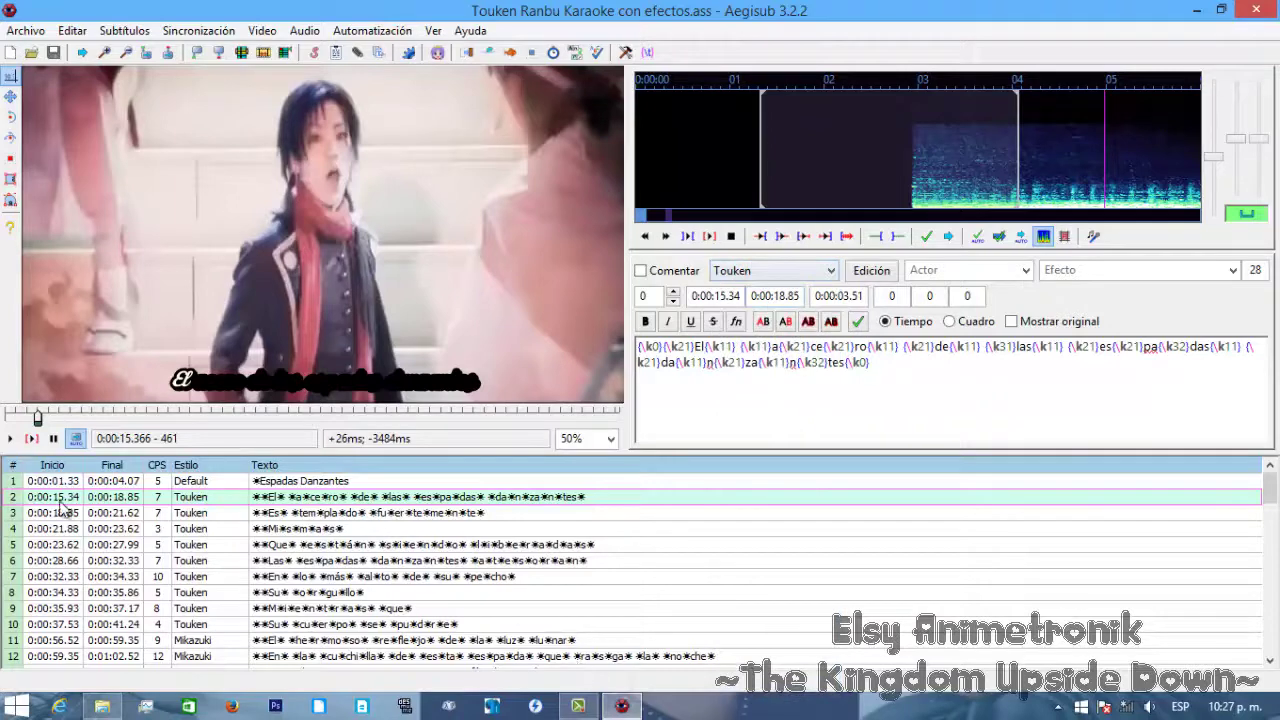
{"action": "left_click", "coordinate": [193, 514]}
{"action": "scroll", "coordinate": [200, 500], "scroll_direction": "down", "scroll_amount": 6}
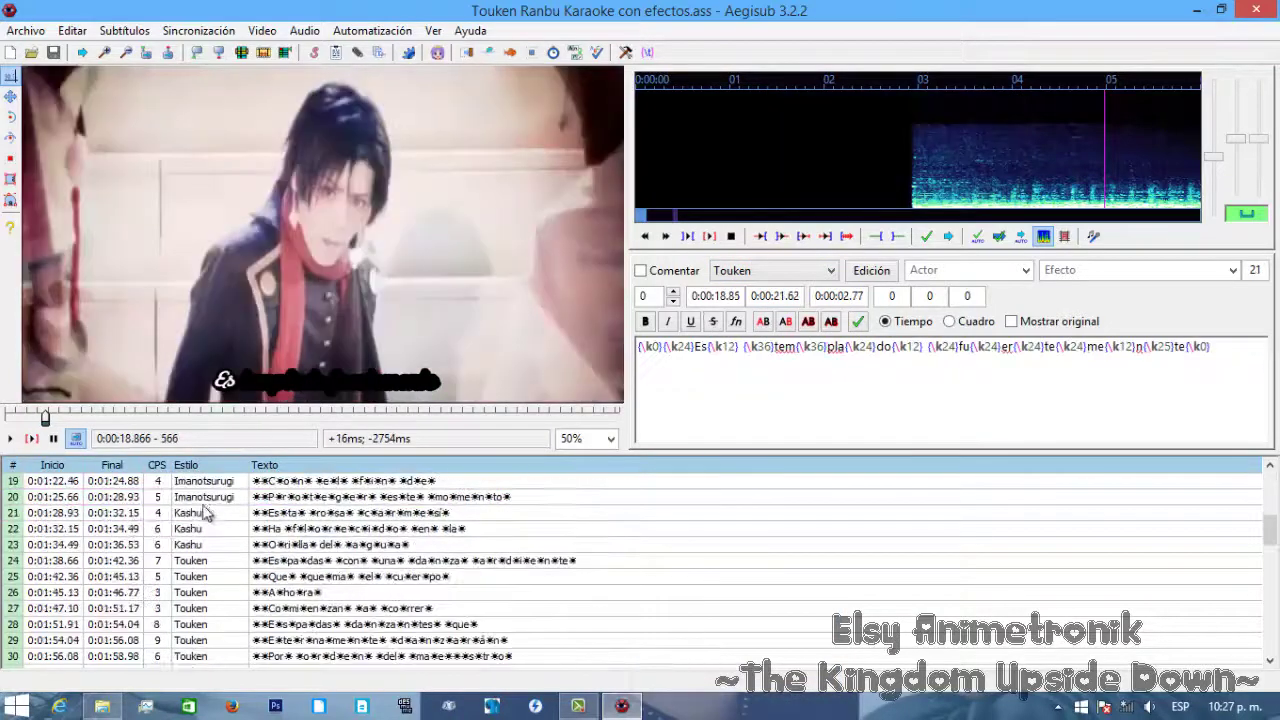
{"action": "scroll", "coordinate": [200, 500], "scroll_direction": "up", "scroll_amount": 3}
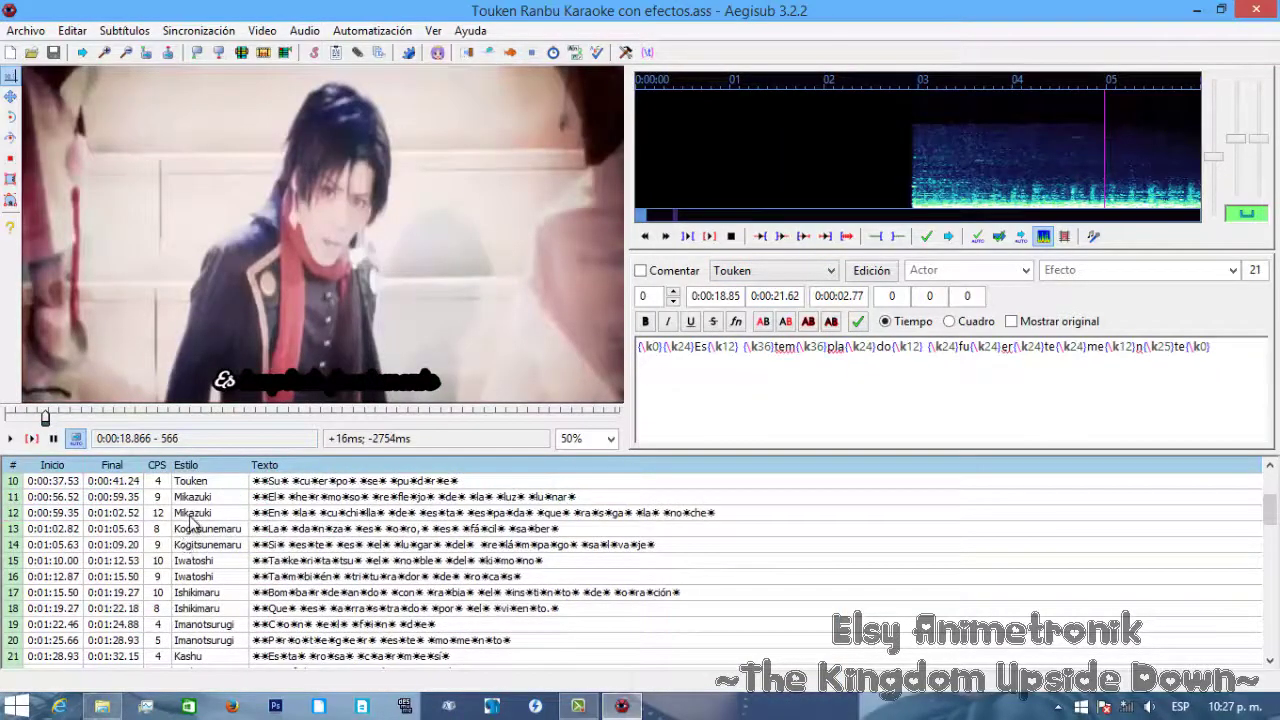
{"action": "left_click", "coordinate": [192, 512]}
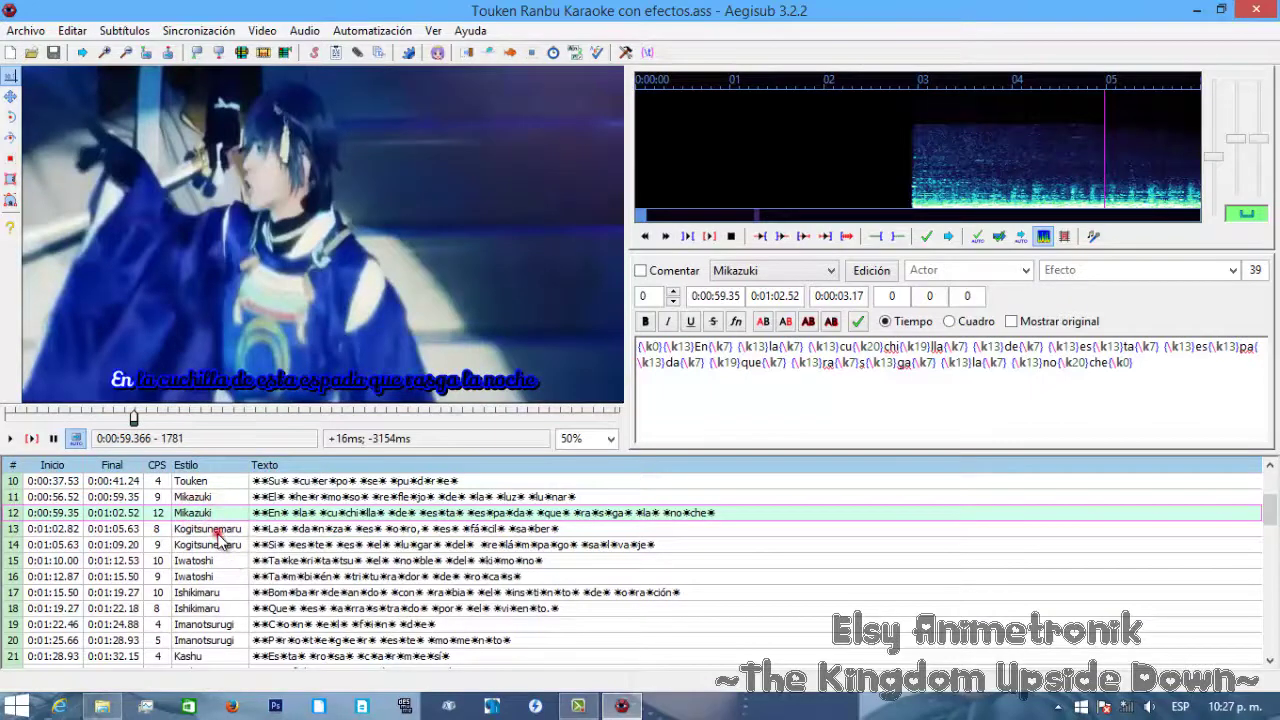
{"action": "left_click", "coordinate": [218, 530]}
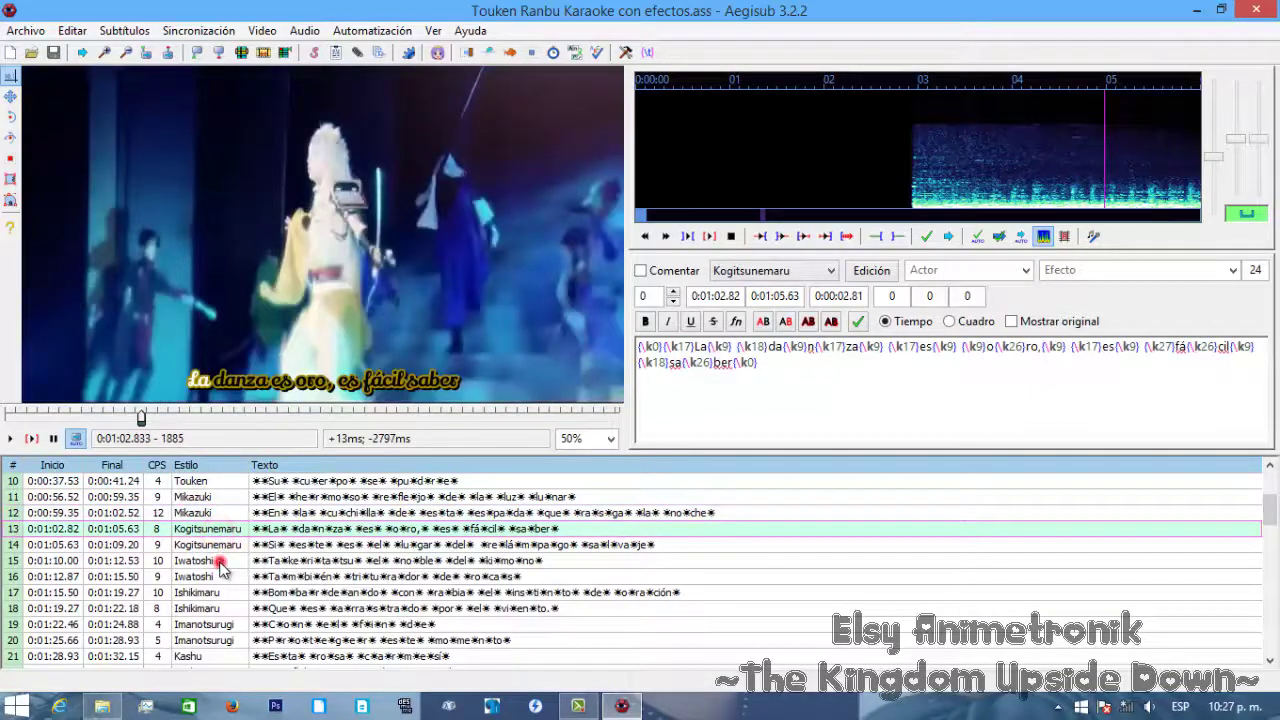
{"action": "left_click", "coordinate": [219, 562]}
{"action": "left_click", "coordinate": [222, 593]}
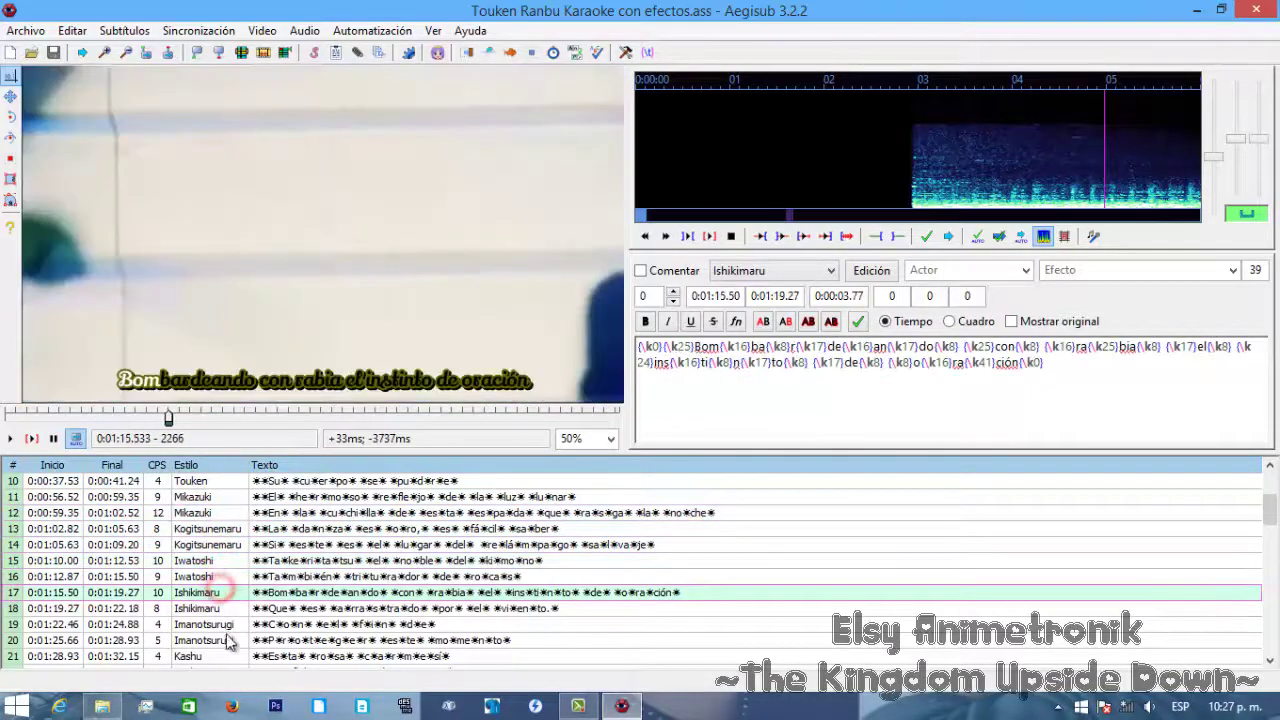
{"action": "left_click", "coordinate": [224, 625]}
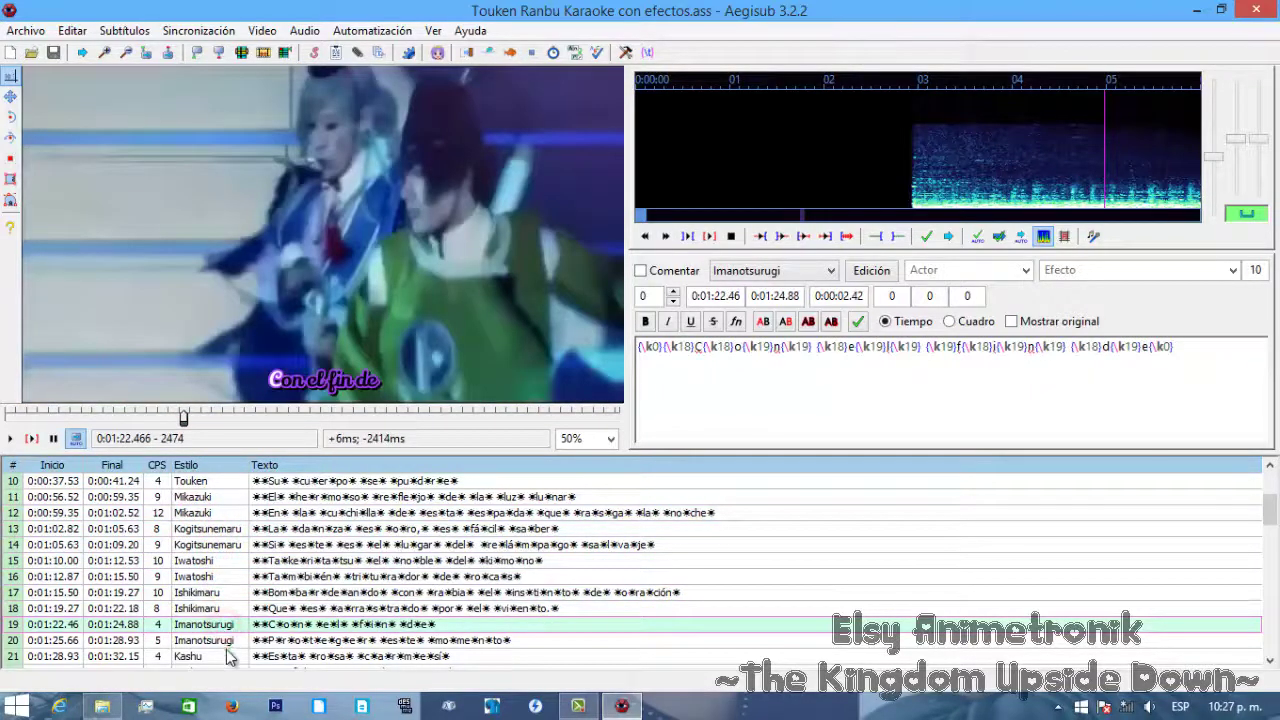
{"action": "left_click", "coordinate": [226, 655]}
{"action": "scroll", "coordinate": [230, 655], "scroll_direction": "up", "scroll_amount": 4}
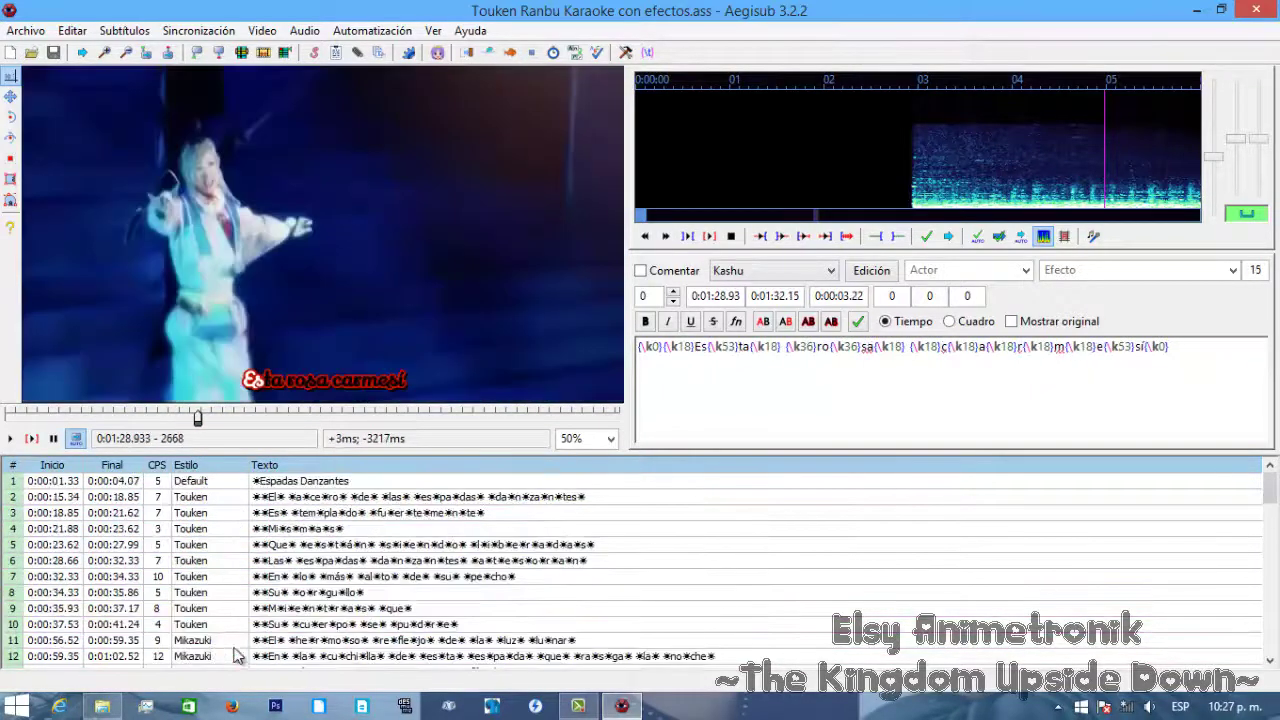
- Start Kara Effector[fx] 3.3 from the first Touken subtitle line and set it to apply to the Touken style
{"action": "left_click", "coordinate": [266, 500]}
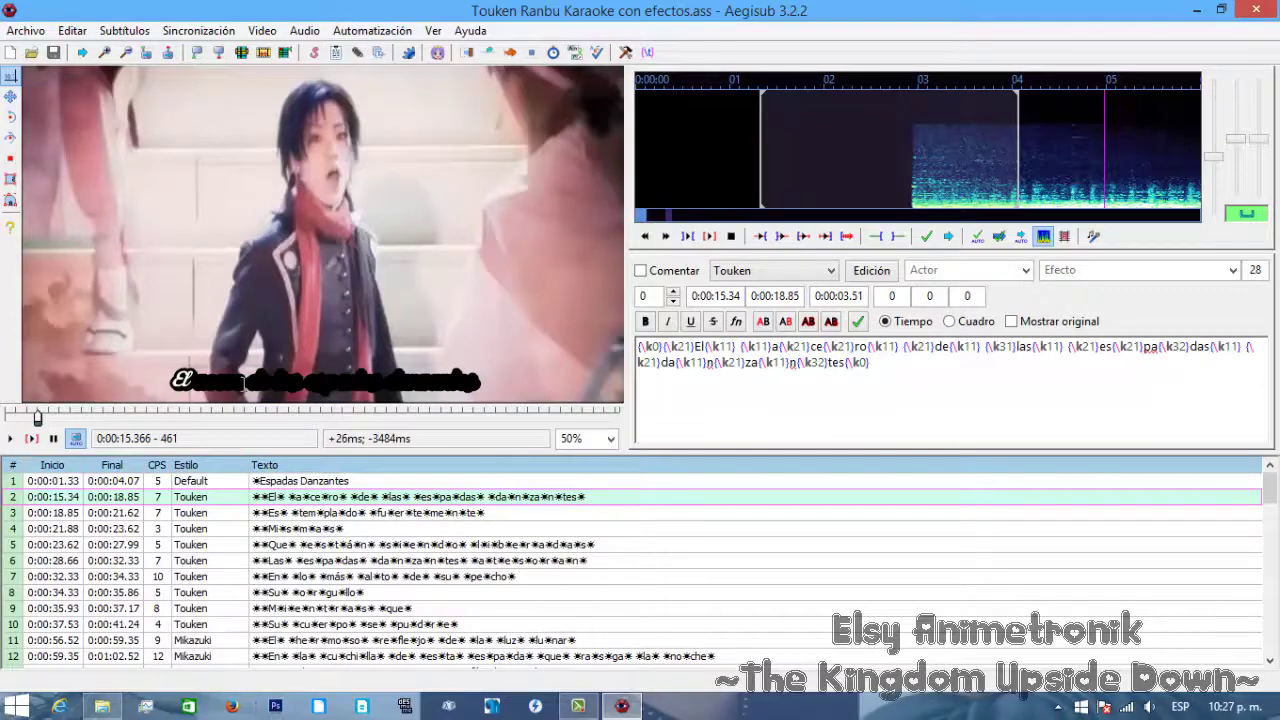
{"action": "left_click", "coordinate": [341, 22]}
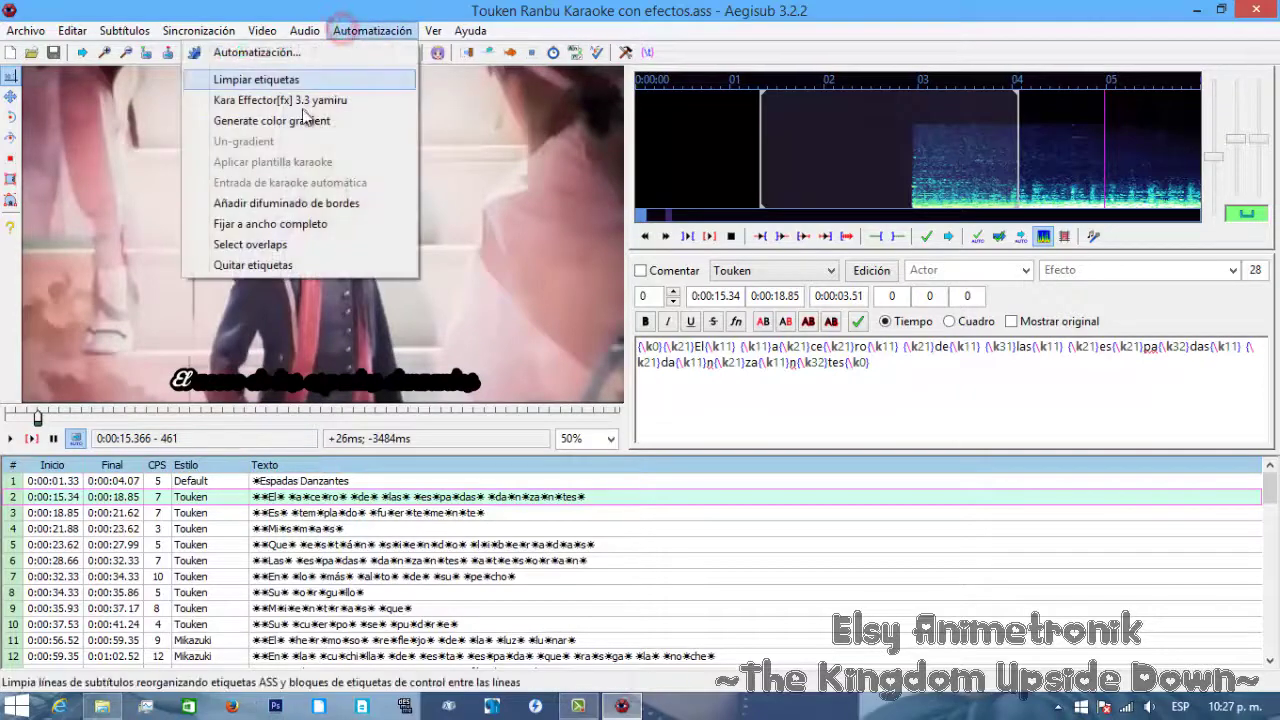
{"action": "left_click", "coordinate": [301, 100]}
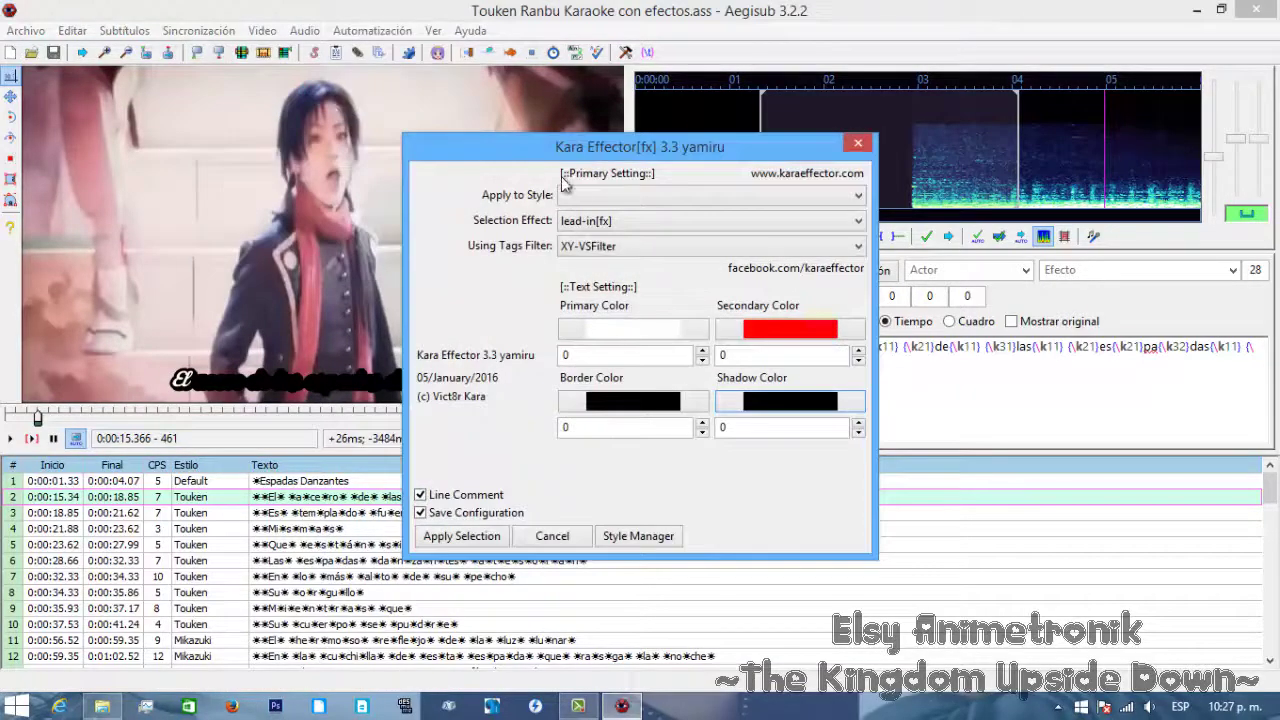
{"action": "left_click", "coordinate": [621, 199]}
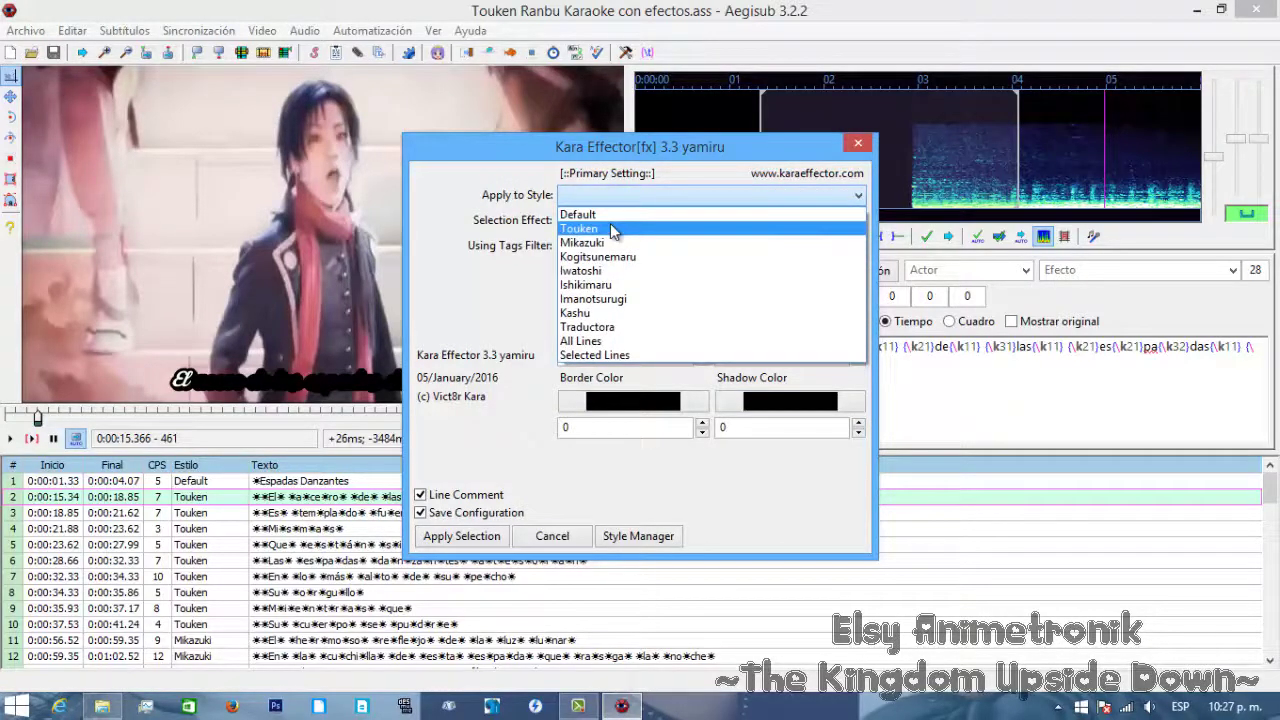
{"action": "left_click", "coordinate": [611, 228]}
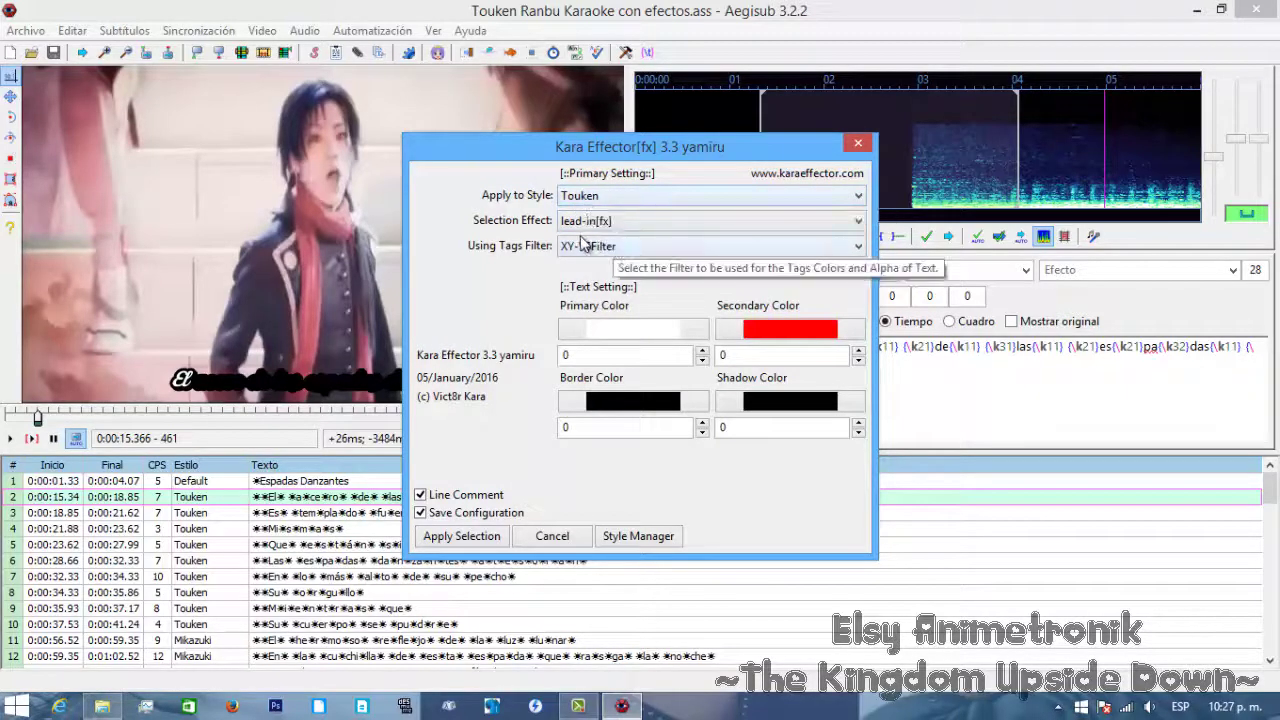
- Choose the lead-in[fx] effect type, turn Line Comment off, and continue to the lead-in effect settings
{"action": "left_click", "coordinate": [566, 220]}
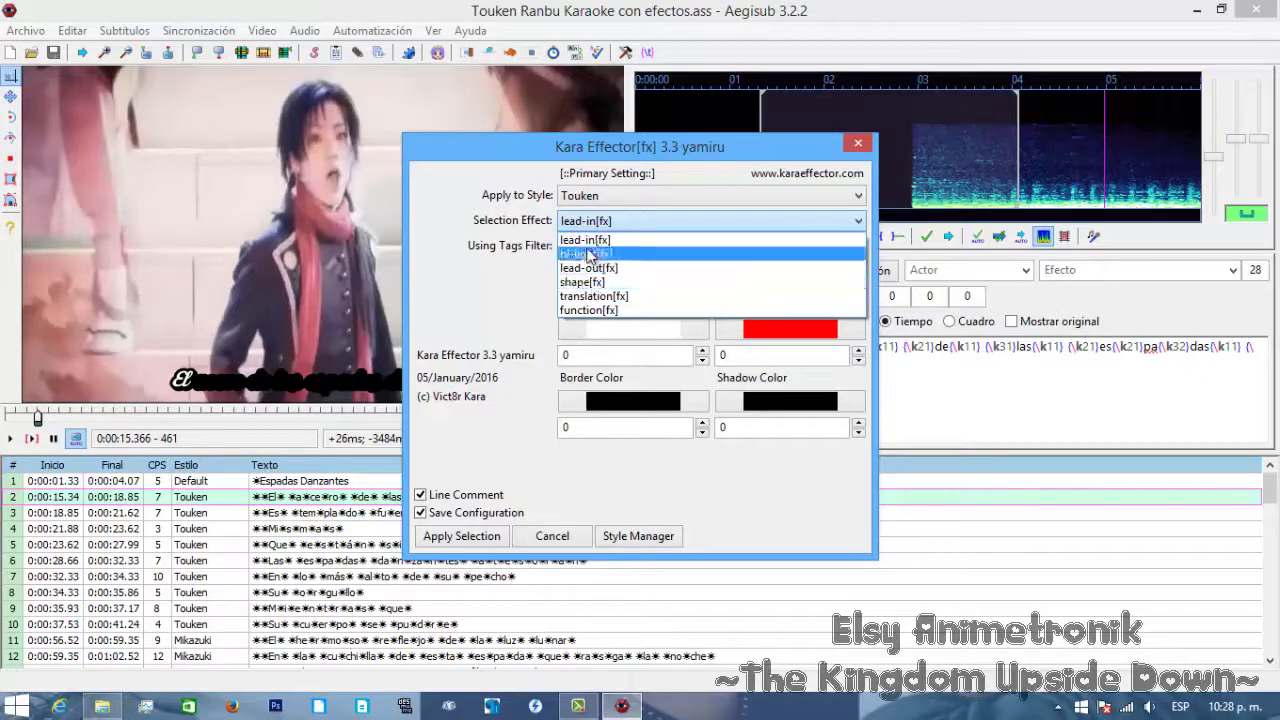
{"action": "key", "text": "Up"}
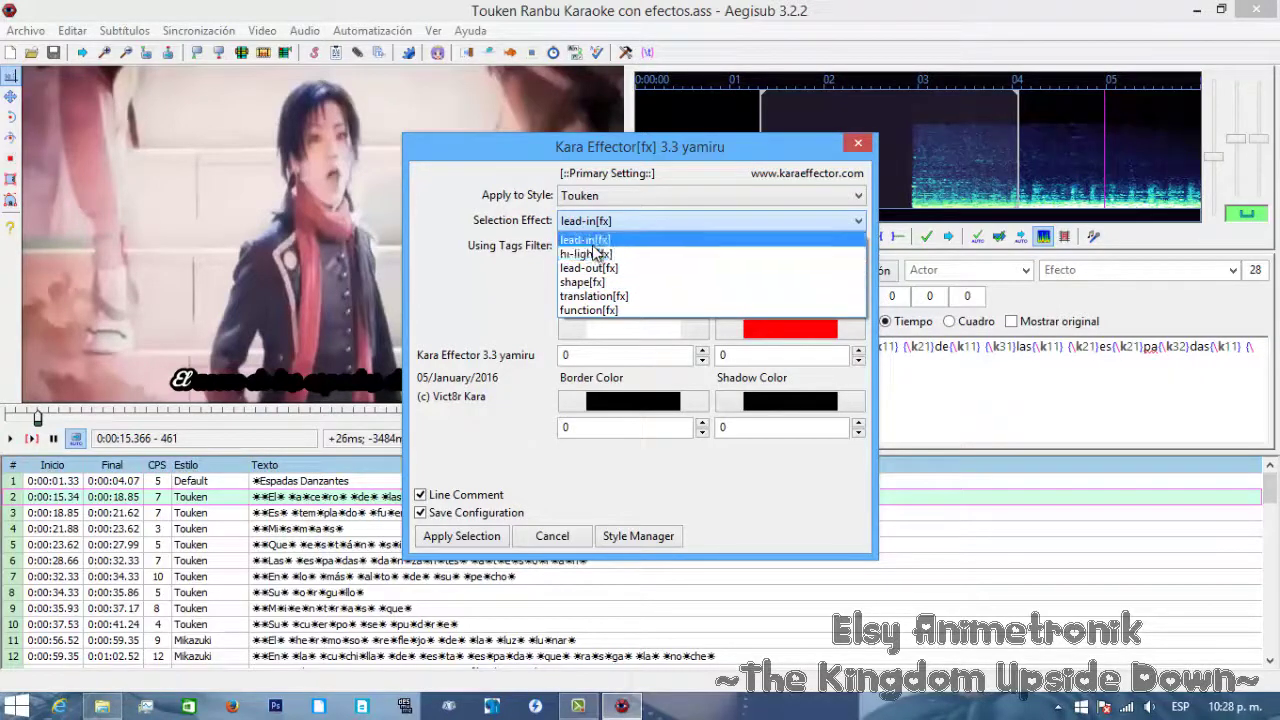
{"action": "left_click", "coordinate": [577, 225]}
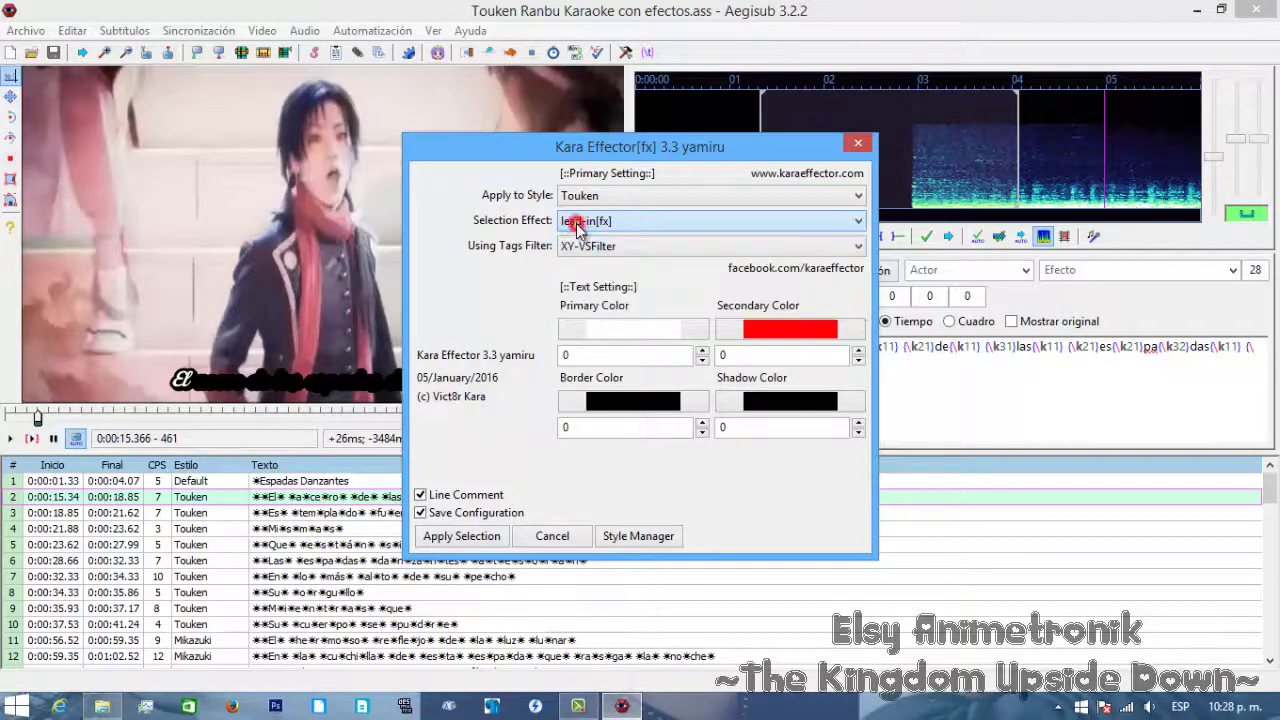
{"action": "left_click", "coordinate": [577, 229]}
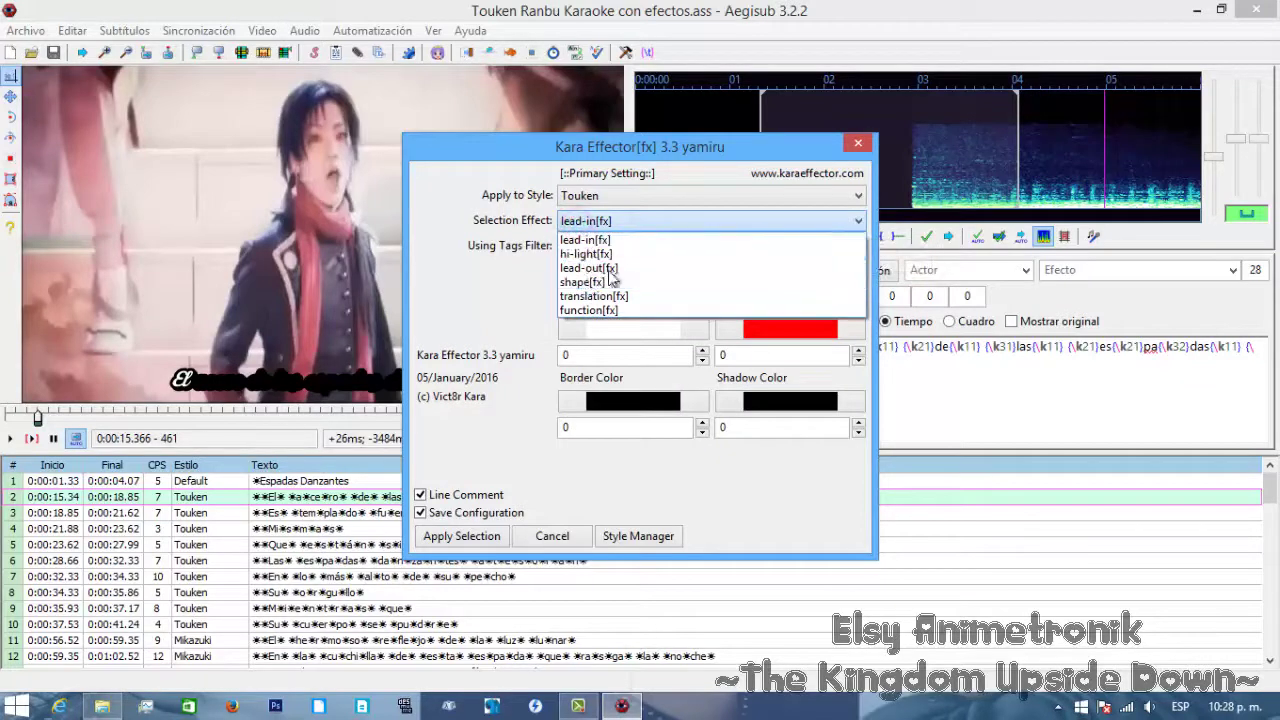
{"action": "left_click", "coordinate": [583, 236]}
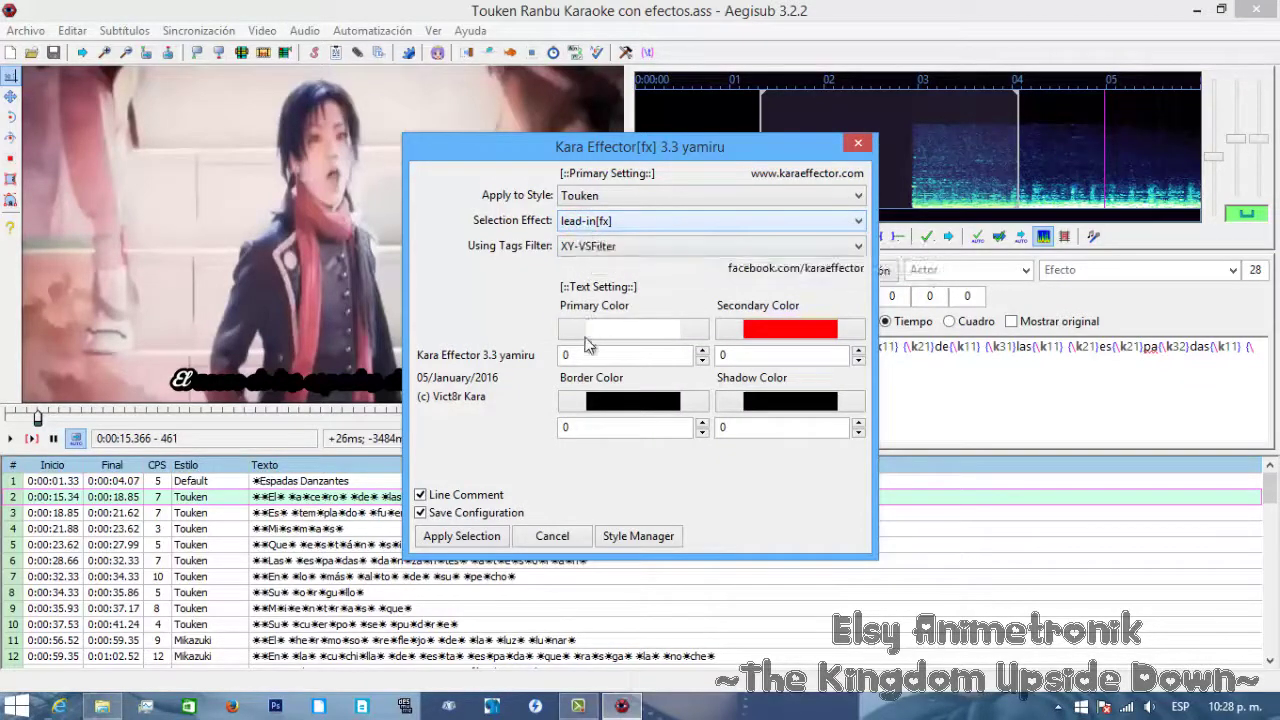
{"action": "left_click", "coordinate": [420, 496]}
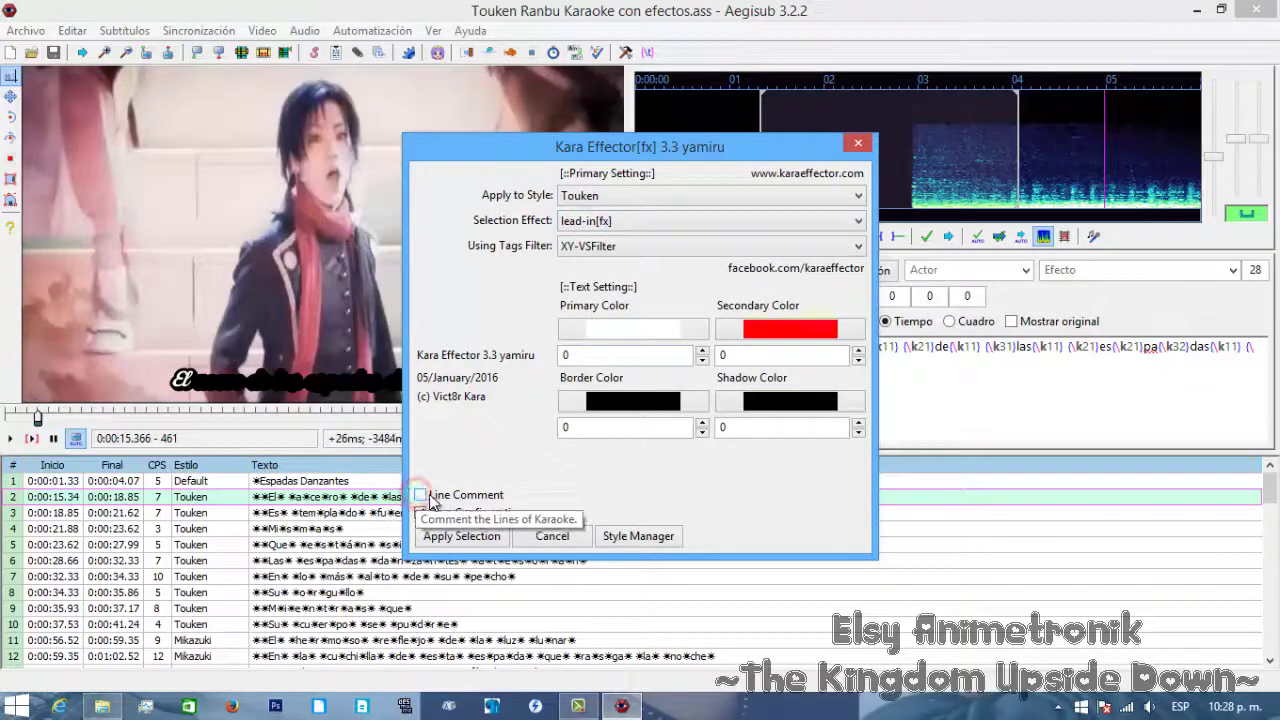
{"action": "left_click", "coordinate": [420, 495]}
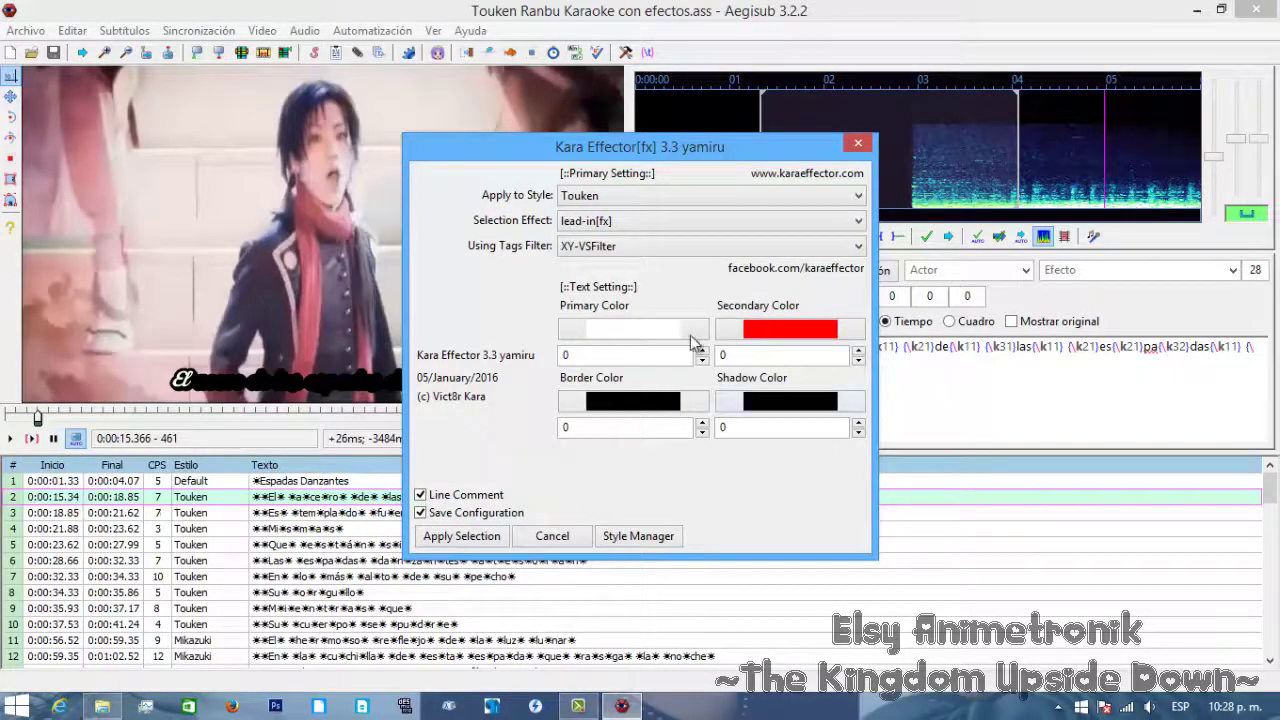
{"action": "left_click", "coordinate": [420, 496]}
{"action": "left_click", "coordinate": [460, 538]}
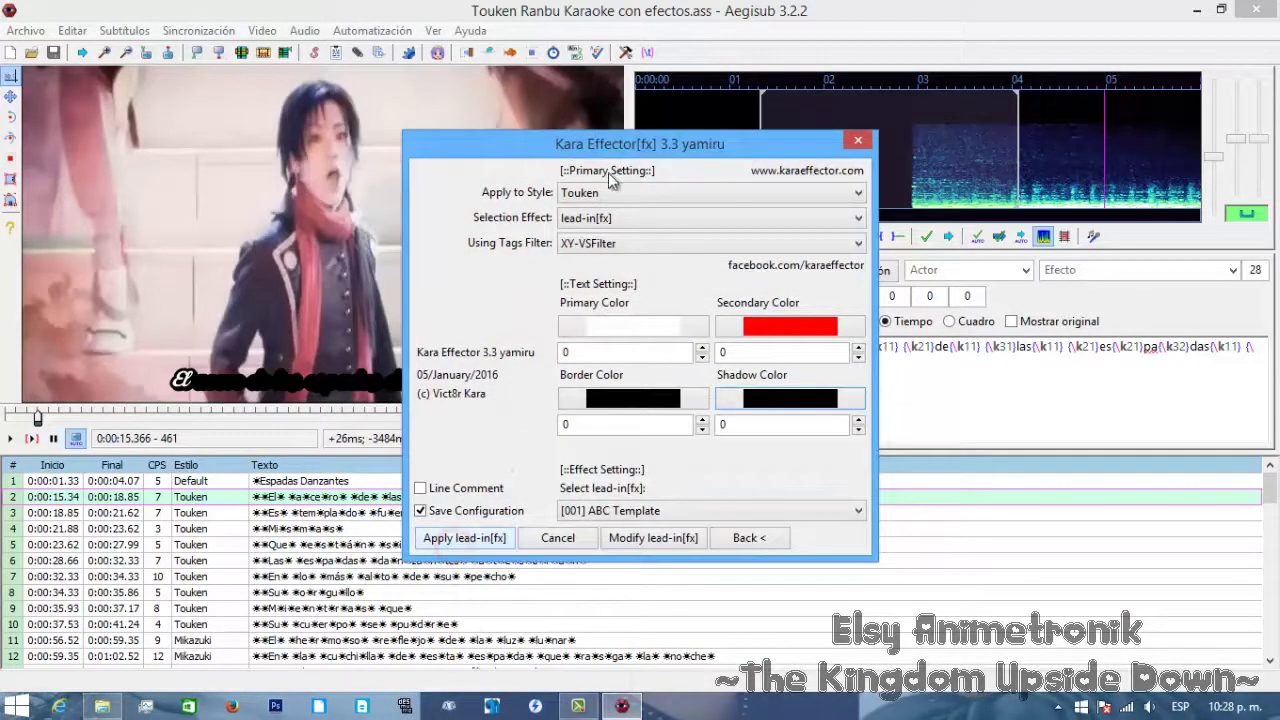
- Apply the lead-in effect [098] Ghost Shake Simple to the Touken style
{"action": "left_click", "coordinate": [659, 514]}
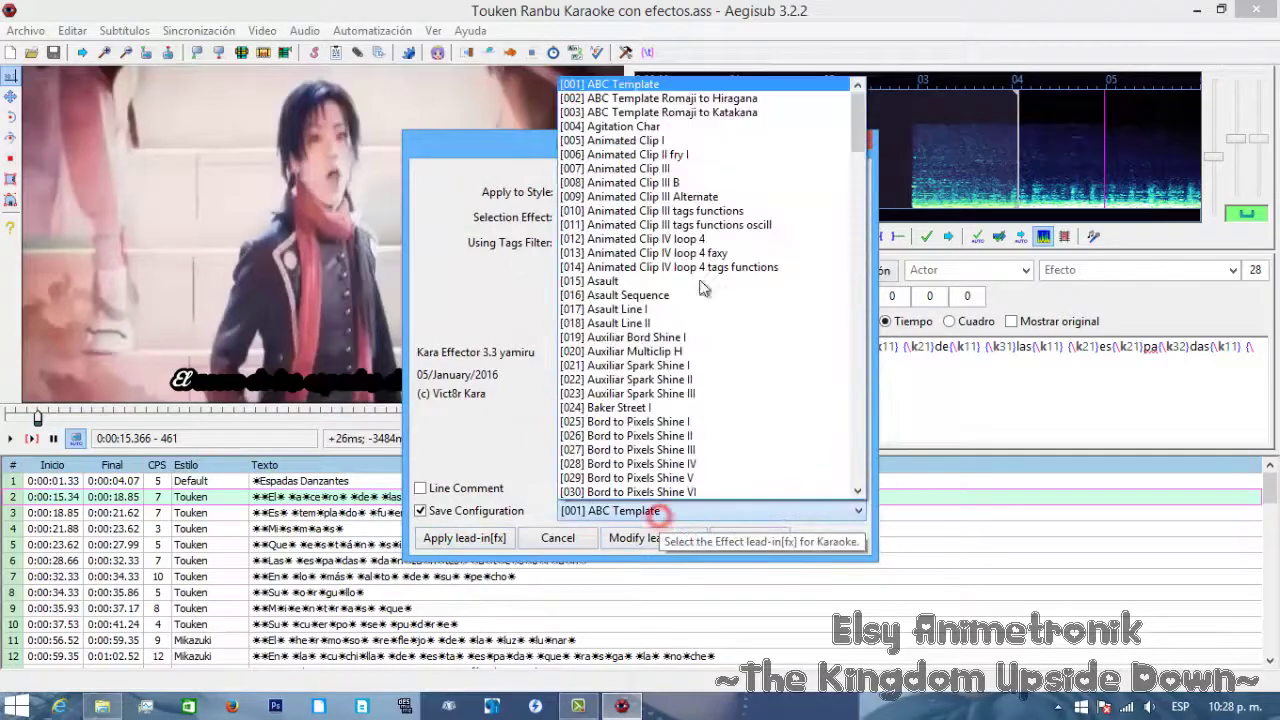
{"action": "left_click_drag", "start_coordinate": [857, 121], "coordinate": [853, 290]}
{"action": "left_click", "coordinate": [653, 239]}
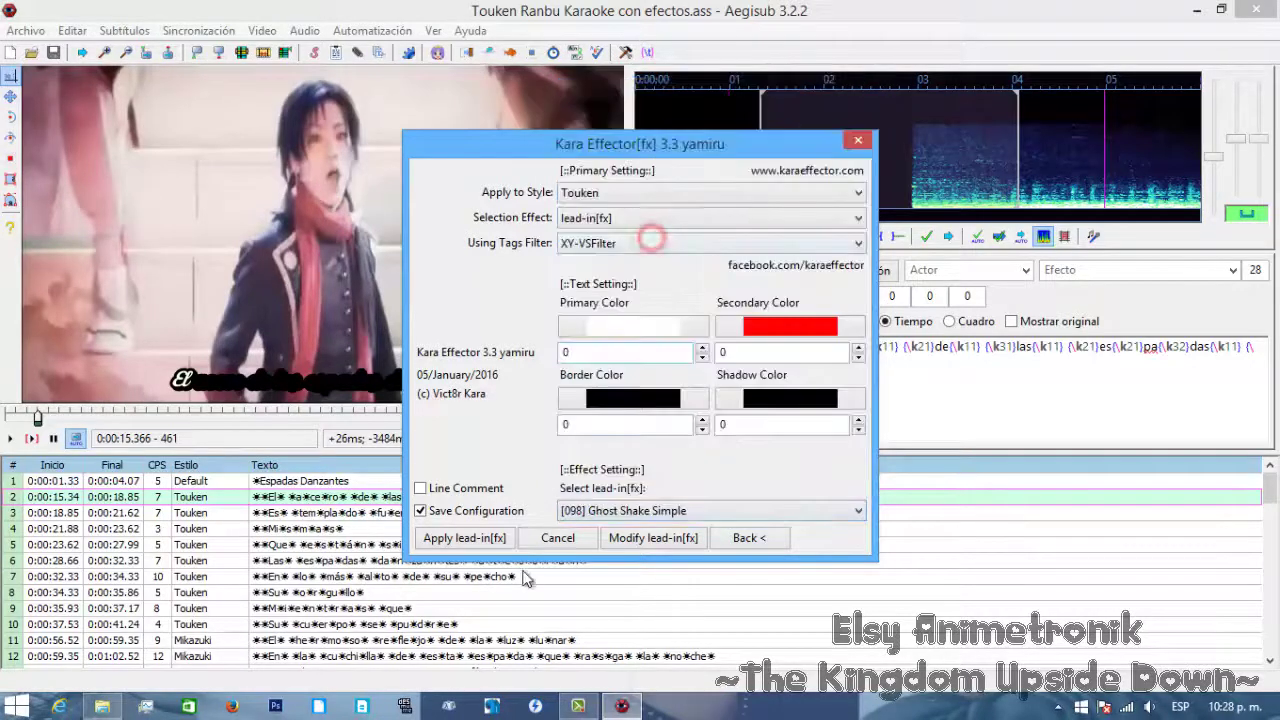
{"action": "left_click", "coordinate": [486, 540]}
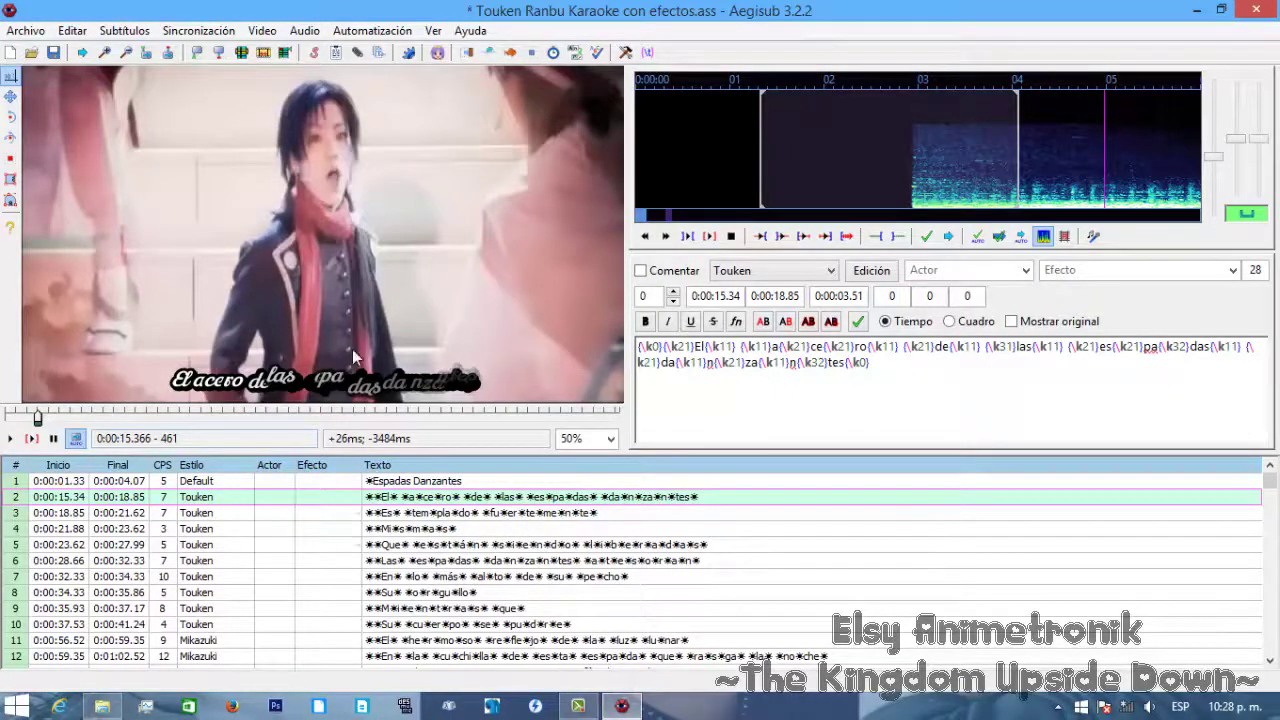
- Run Kara Effector[fx] again for the Touken style and proceed with the hi-light[fx] effect type
{"action": "left_click", "coordinate": [358, 30]}
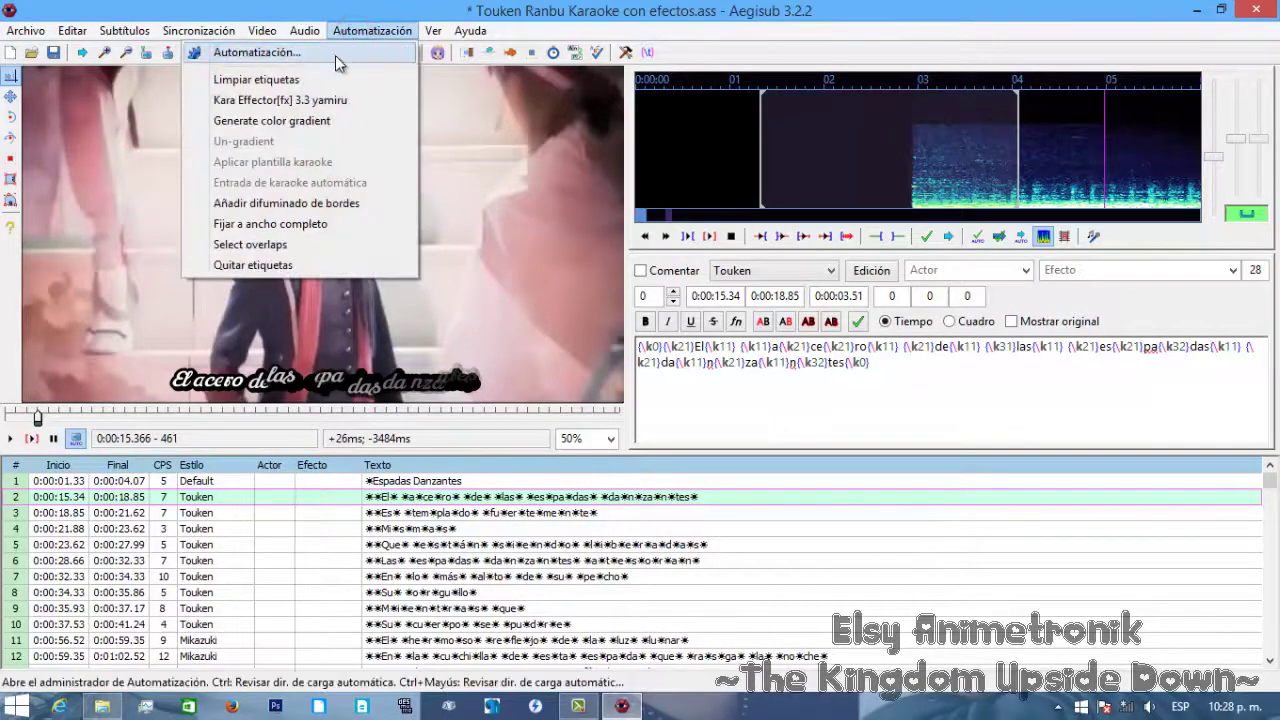
{"action": "left_click", "coordinate": [320, 101]}
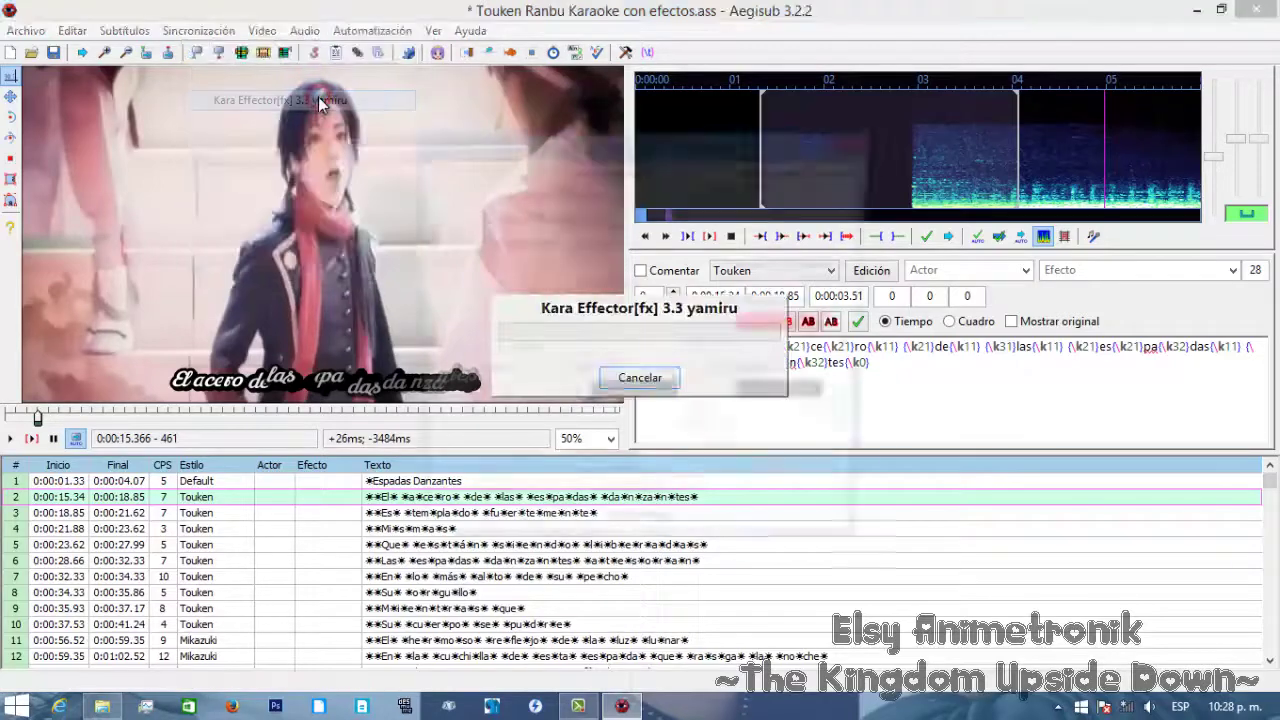
{"action": "left_click", "coordinate": [567, 220]}
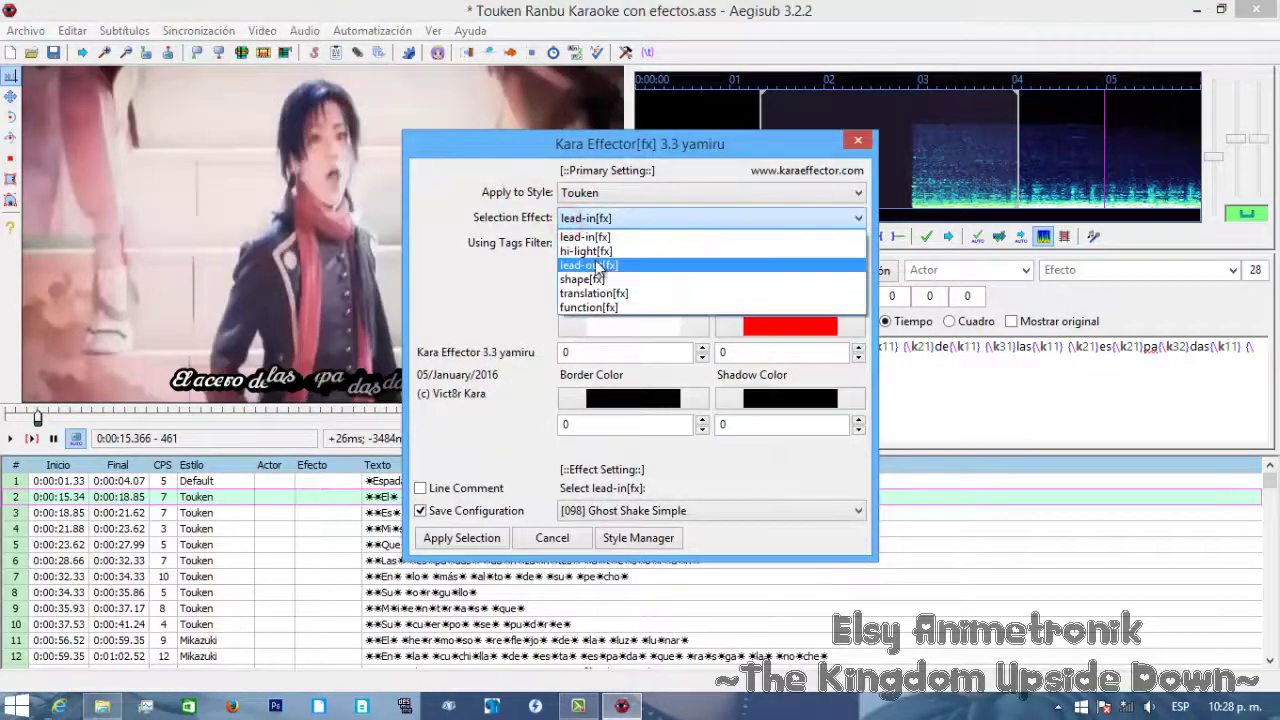
{"action": "left_click", "coordinate": [586, 251]}
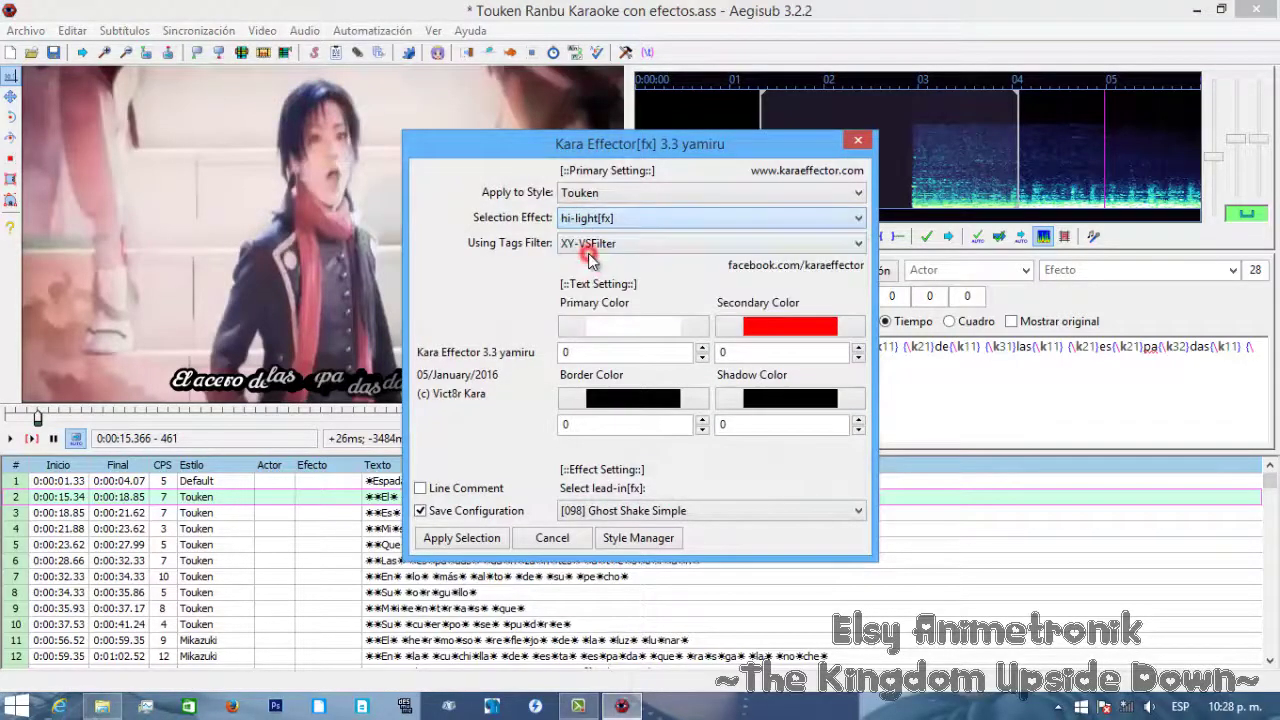
{"action": "left_click", "coordinate": [466, 539]}
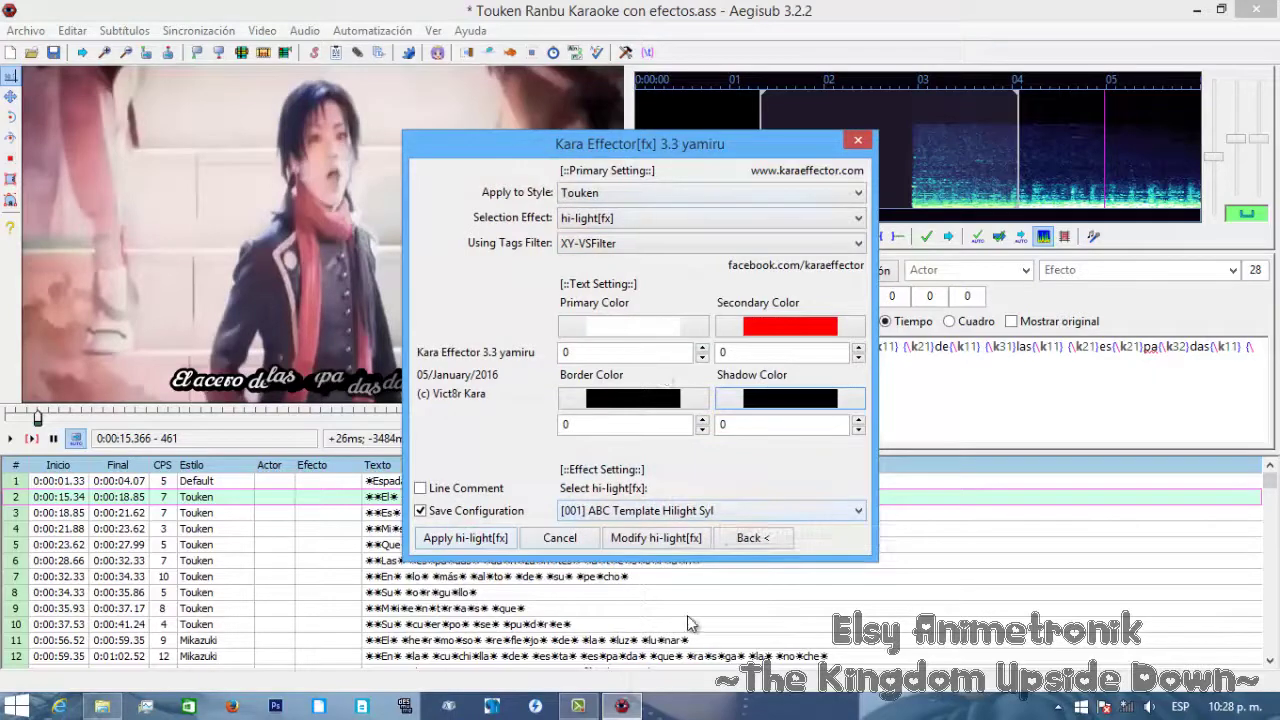
- Apply the hi-light effect [251] Simple Shine to the Touken style
{"action": "left_click", "coordinate": [668, 510]}
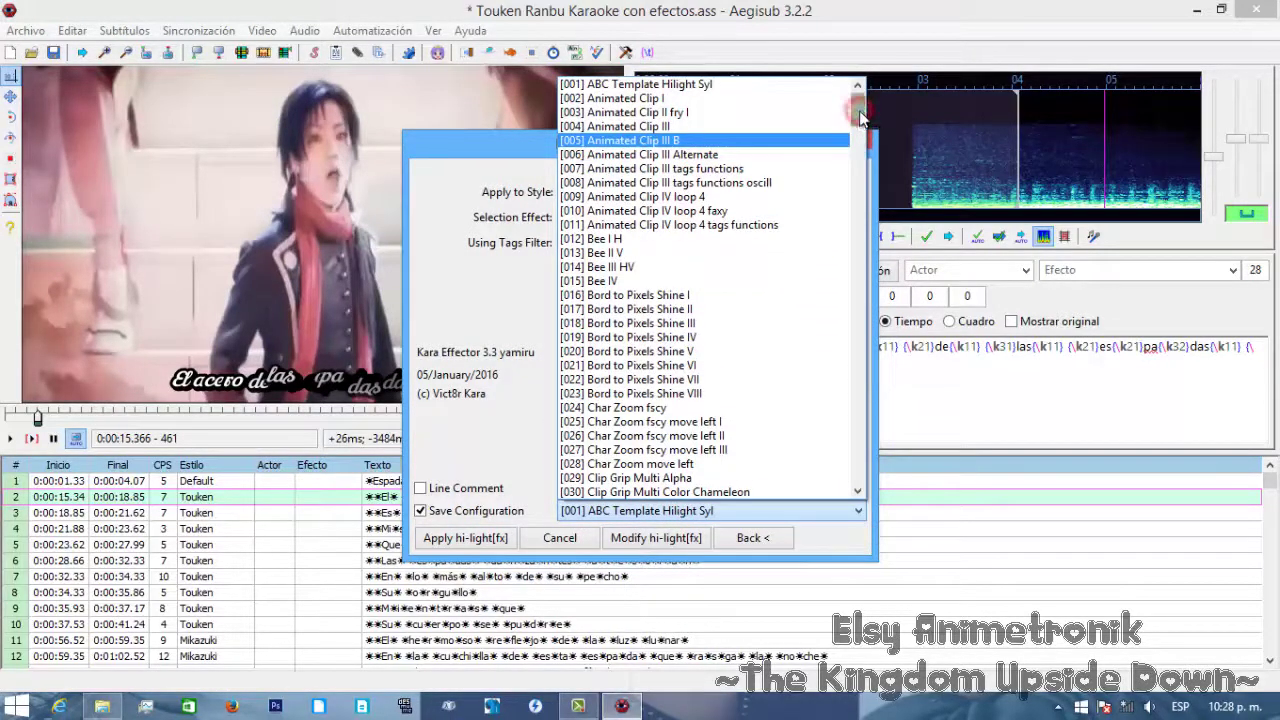
{"action": "left_click_drag", "start_coordinate": [862, 140], "coordinate": [857, 390]}
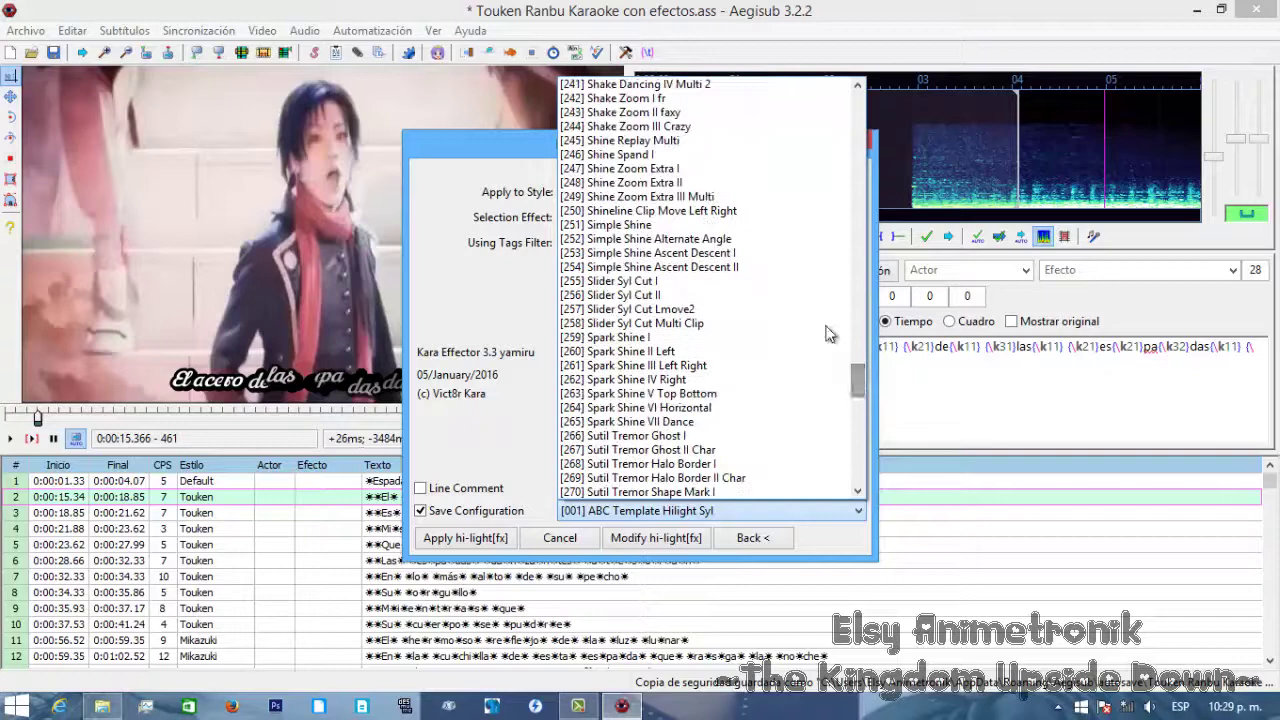
{"action": "left_click", "coordinate": [600, 224]}
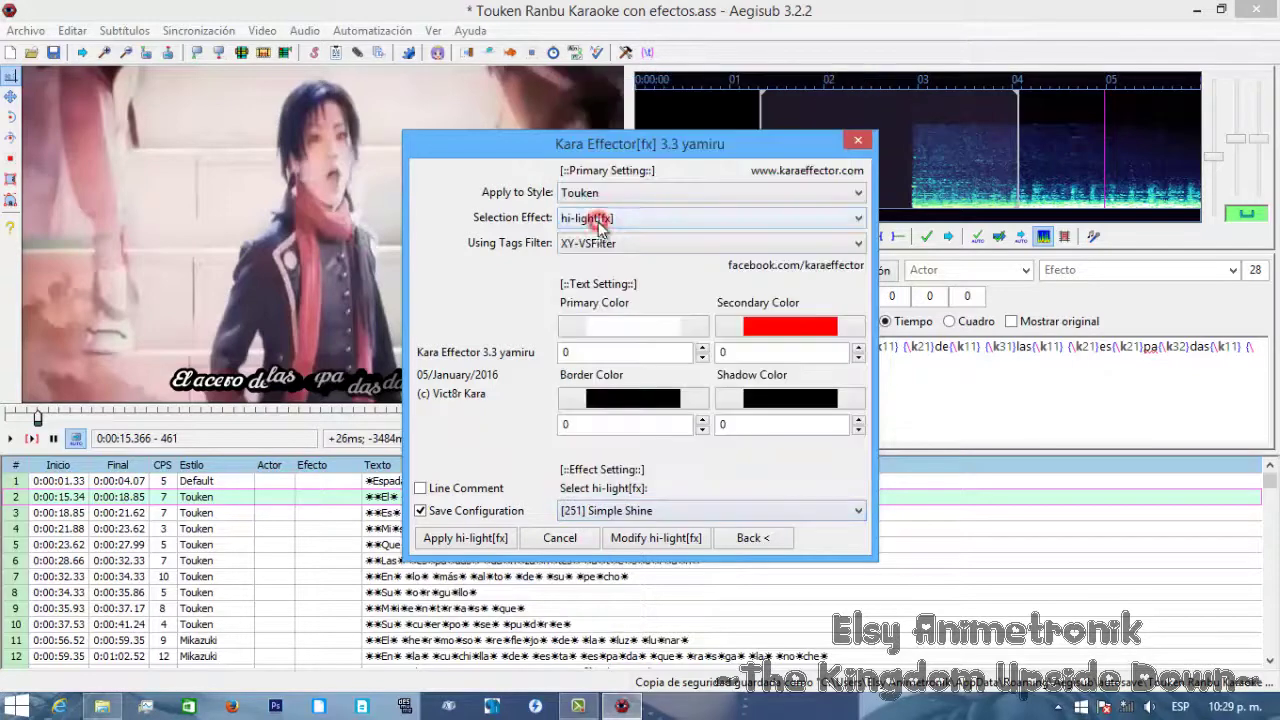
{"action": "left_click", "coordinate": [448, 539]}
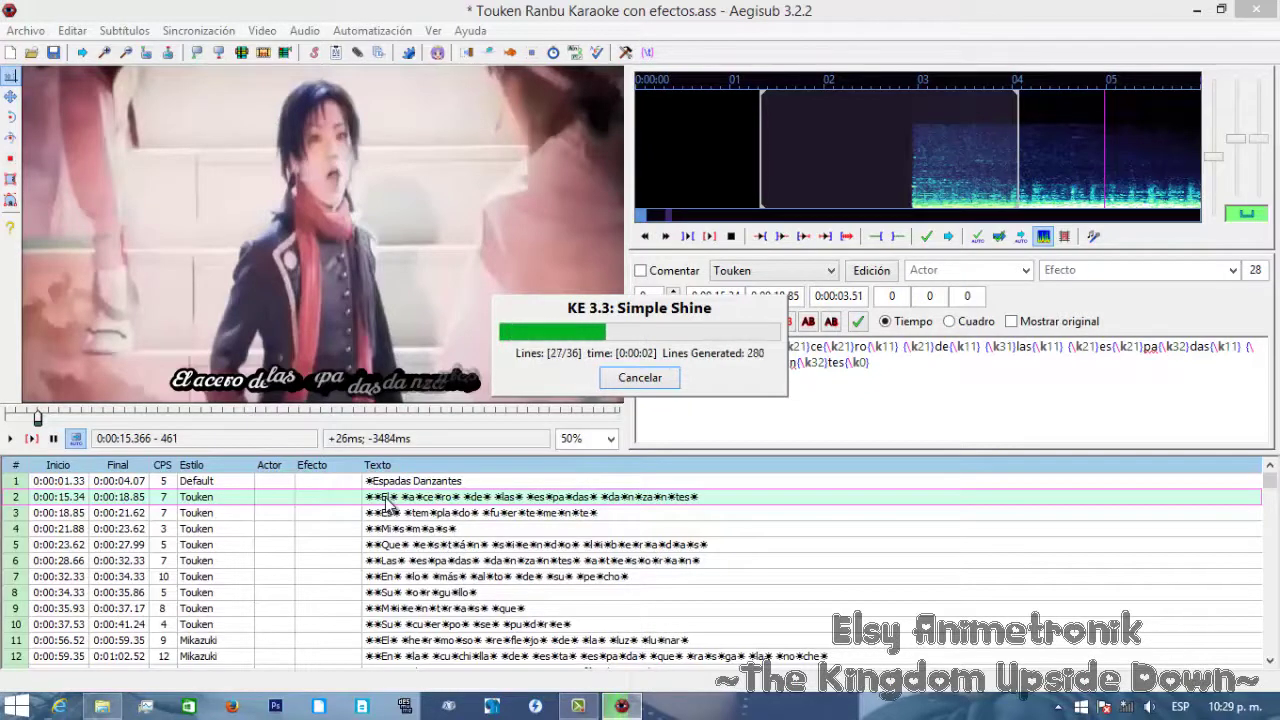
- Run Kara Effector[fx] once more for the Touken style, proceed with the shape[fx] effect type, and enable Line Comment
{"action": "left_click", "coordinate": [362, 30]}
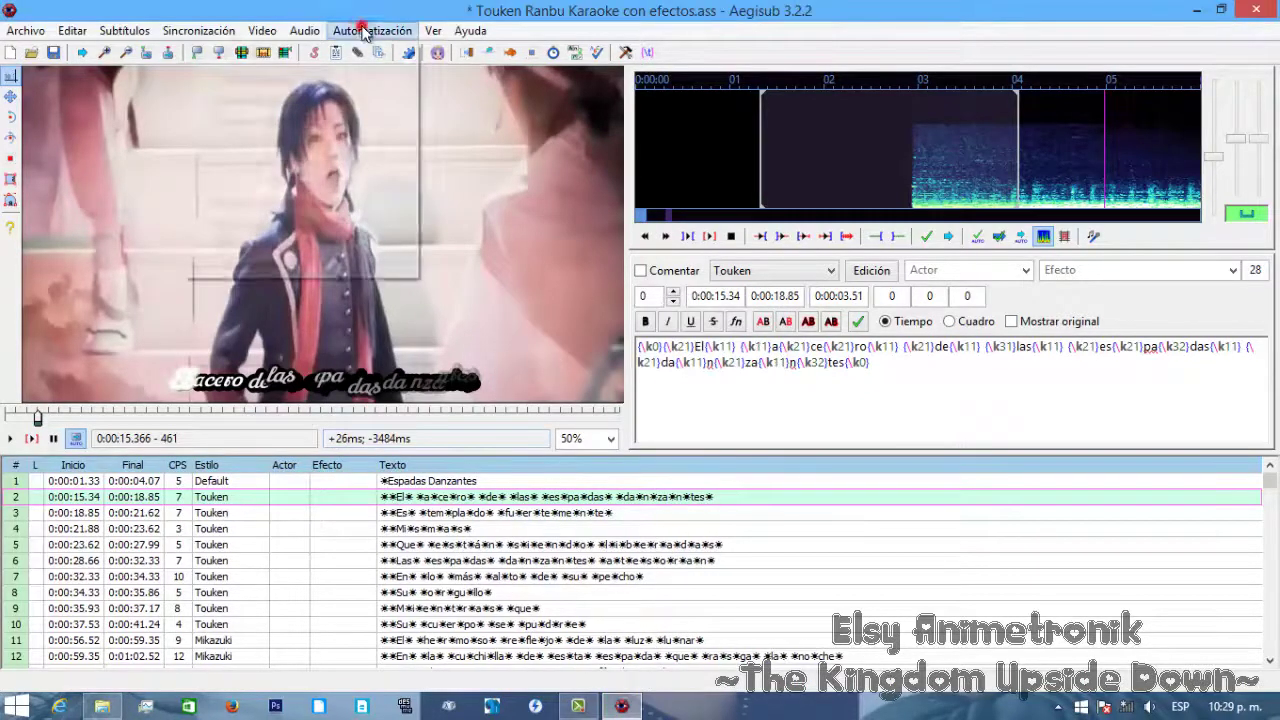
{"action": "left_click", "coordinate": [285, 100]}
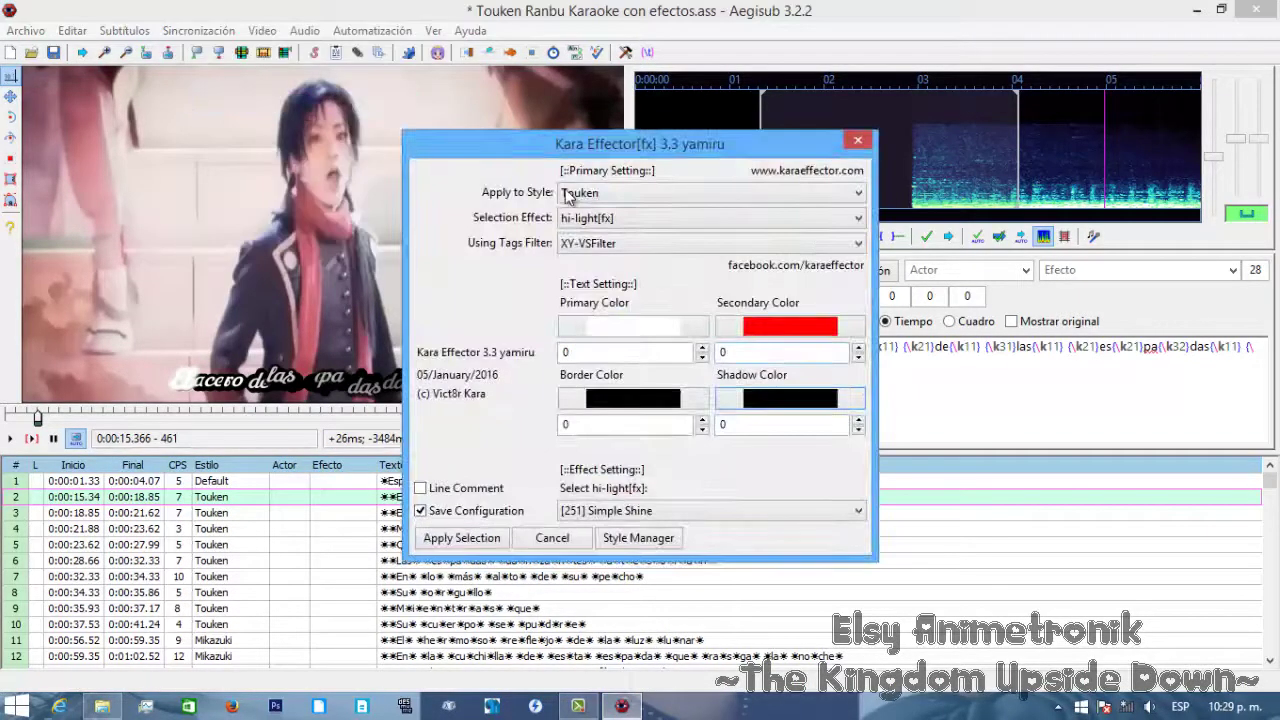
{"action": "left_click", "coordinate": [588, 219]}
{"action": "left_click", "coordinate": [600, 271]}
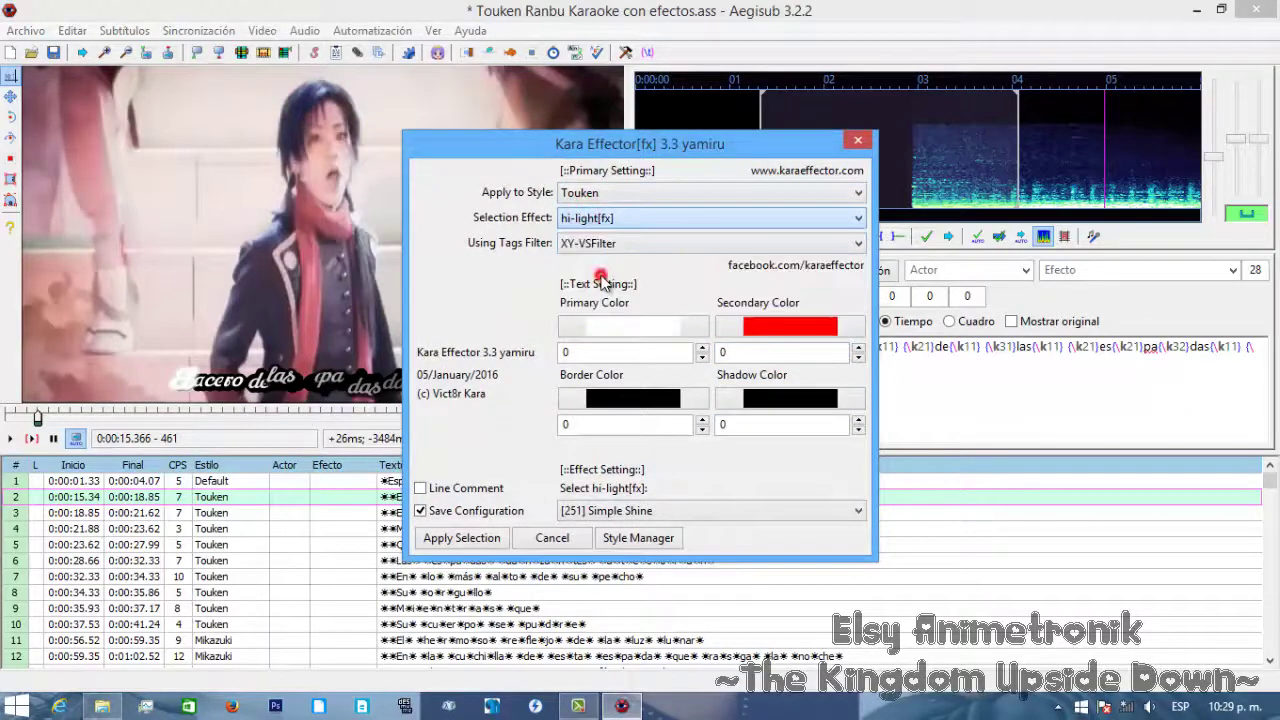
{"action": "left_click", "coordinate": [445, 537]}
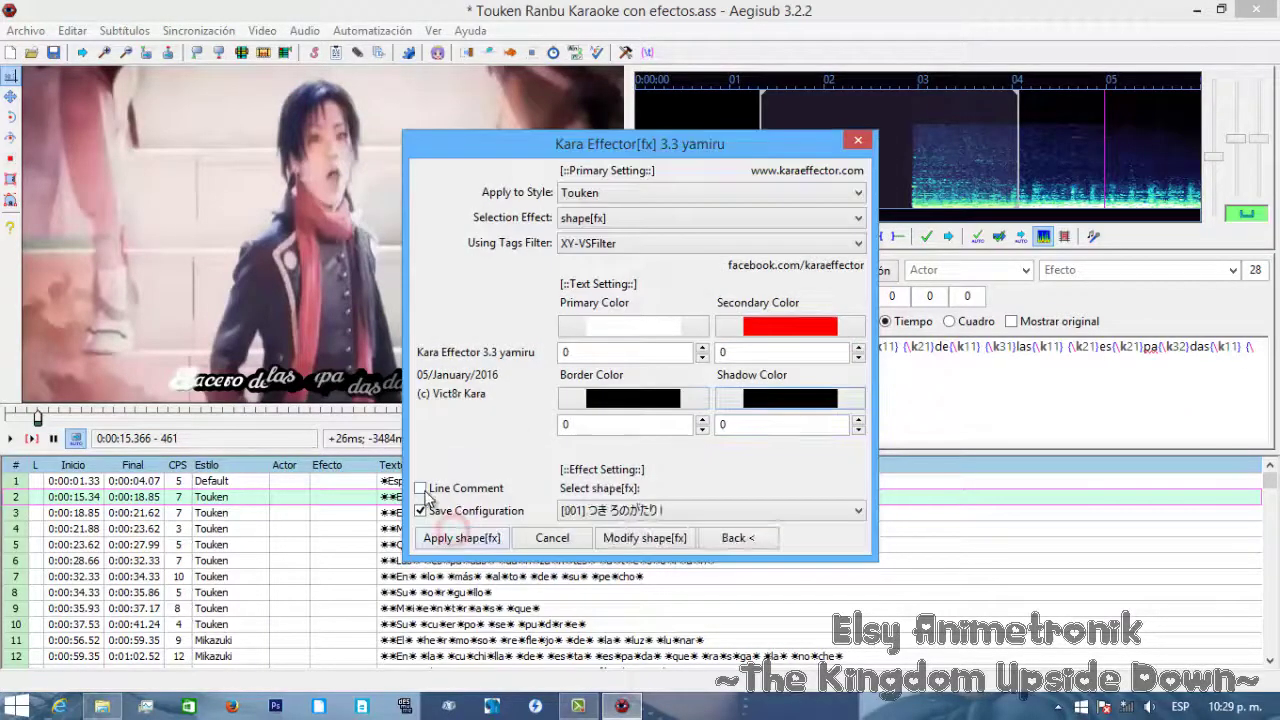
{"action": "left_click", "coordinate": [422, 488]}
- Apply the shape effect [145] Star Soul HL III to the Touken style
{"action": "left_click", "coordinate": [610, 511]}
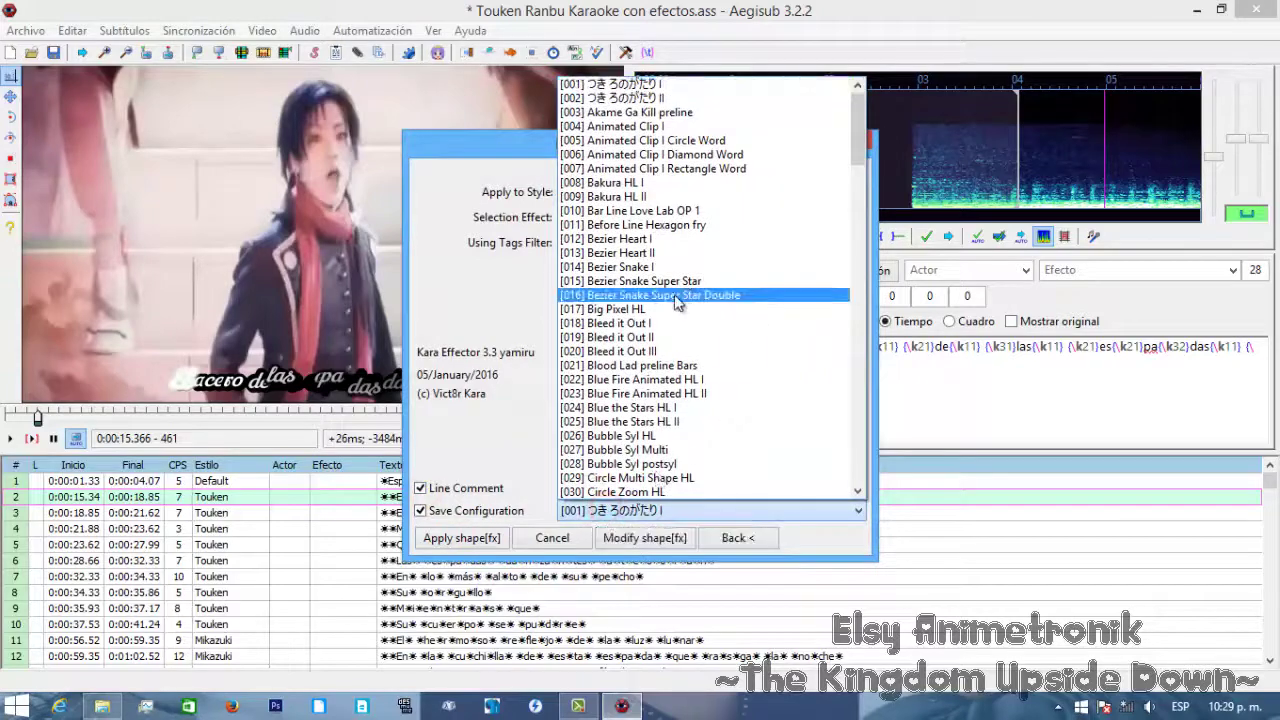
{"action": "scroll", "coordinate": [696, 234], "scroll_direction": "down", "scroll_amount": 12}
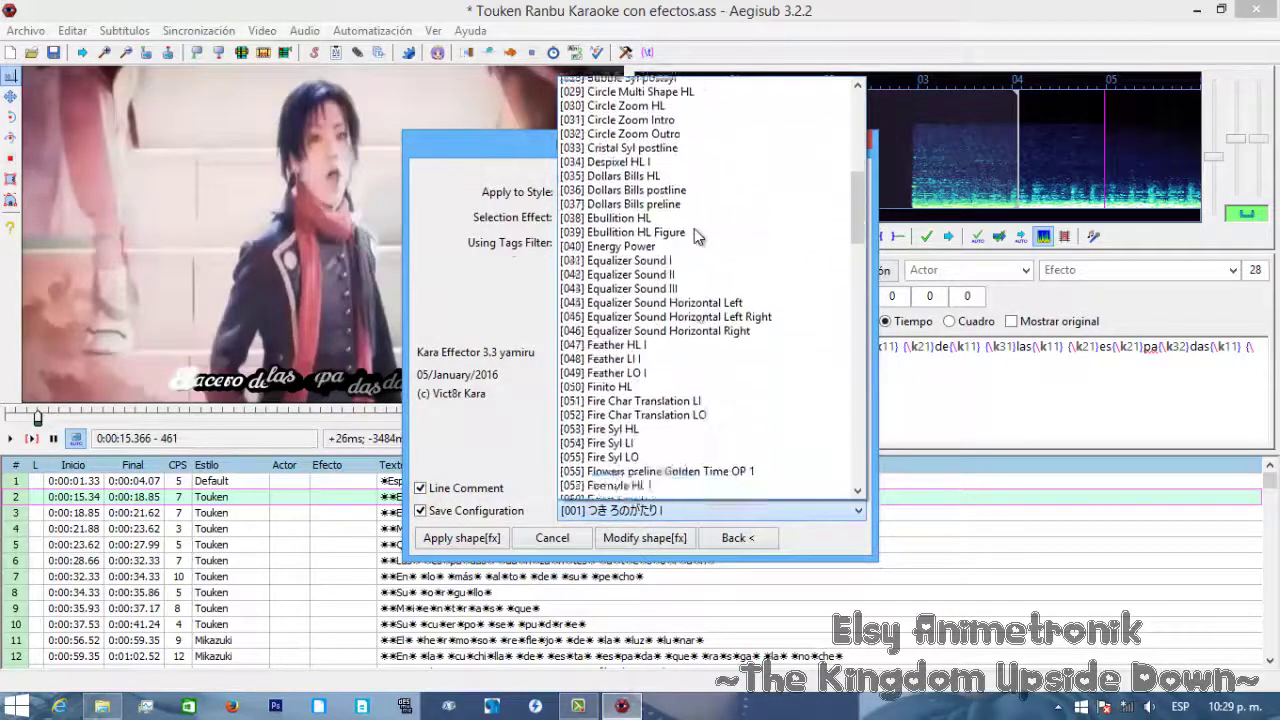
{"action": "scroll", "coordinate": [696, 234], "scroll_direction": "down", "scroll_amount": 18}
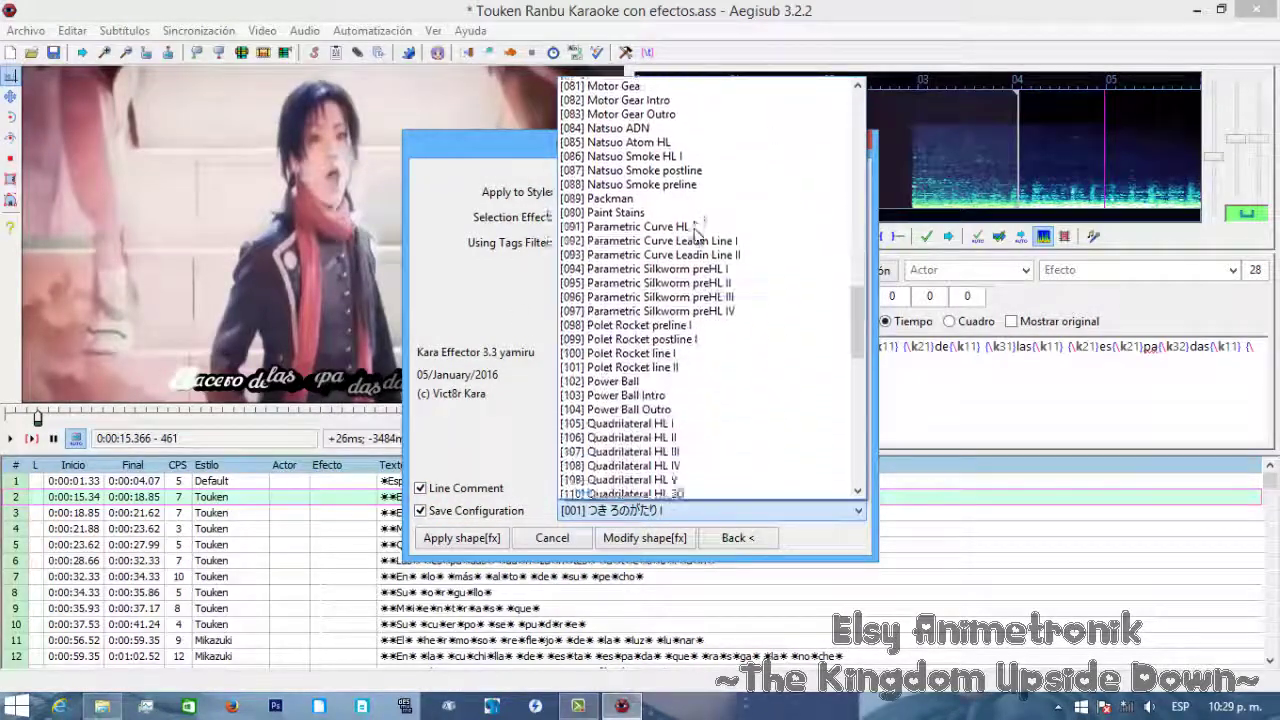
{"action": "scroll", "coordinate": [694, 228], "scroll_direction": "down", "scroll_amount": 8}
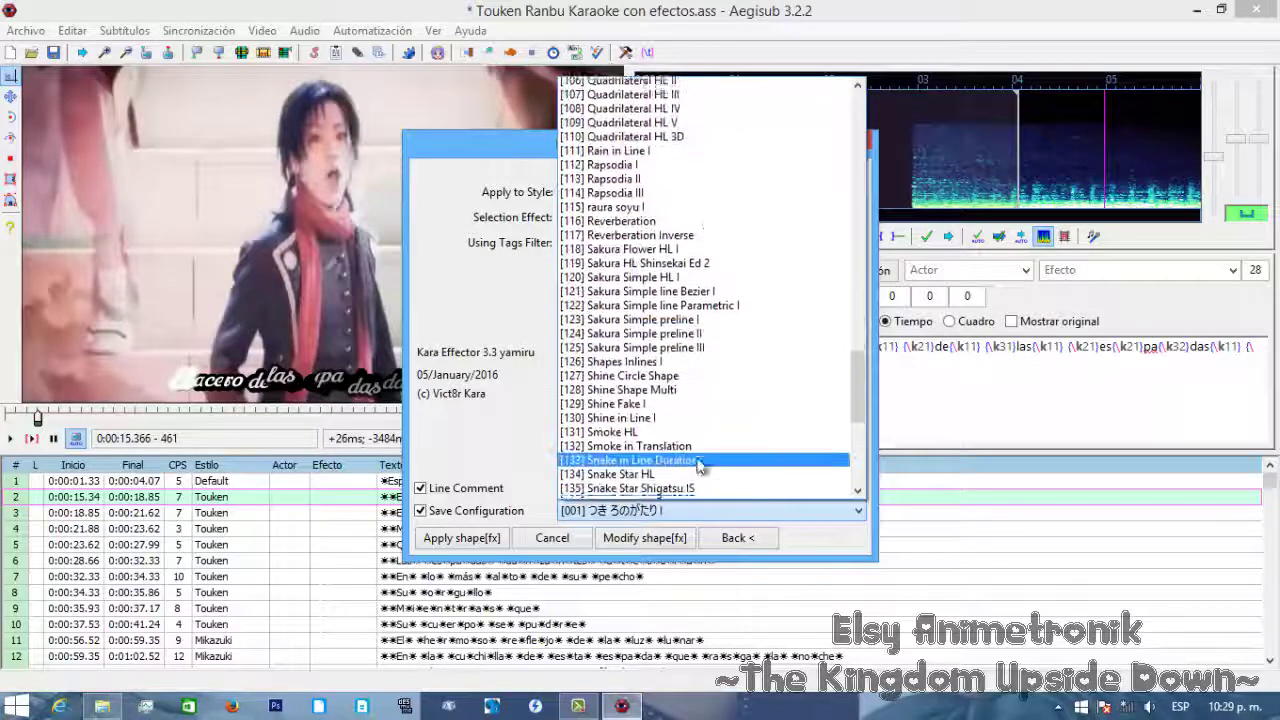
{"action": "scroll", "coordinate": [698, 465], "scroll_direction": "down", "scroll_amount": 2}
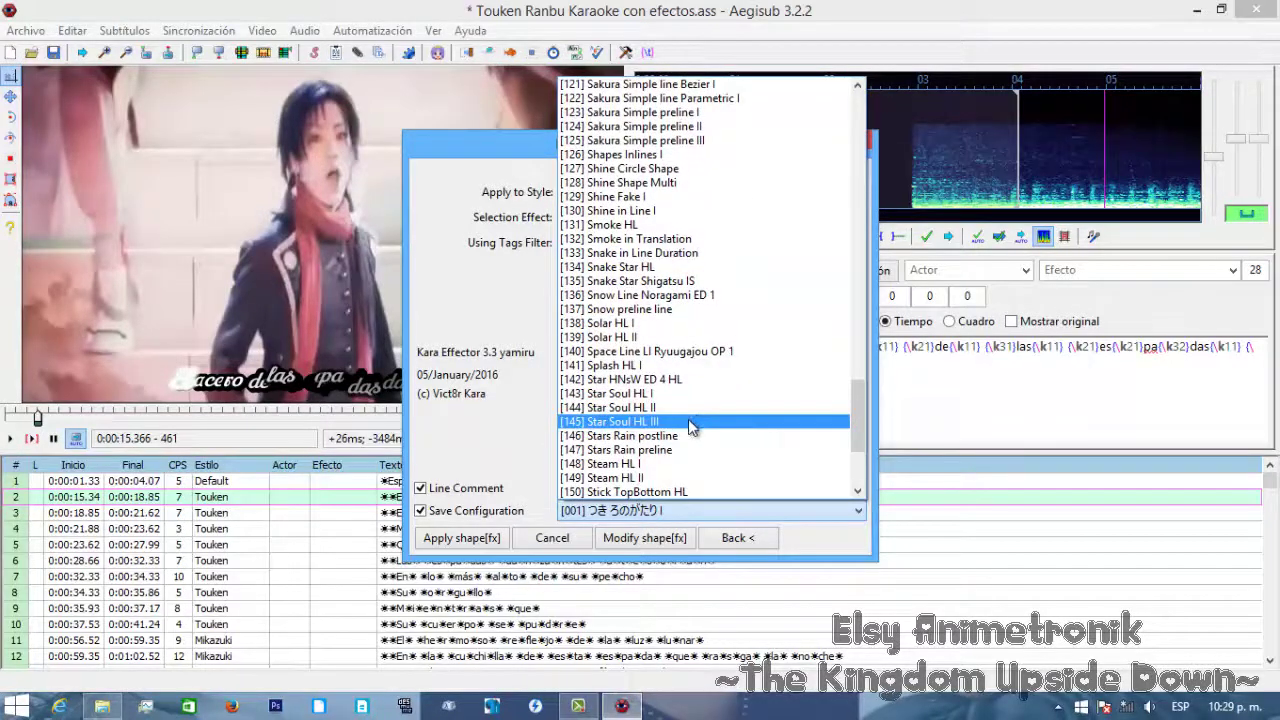
{"action": "left_click", "coordinate": [643, 421]}
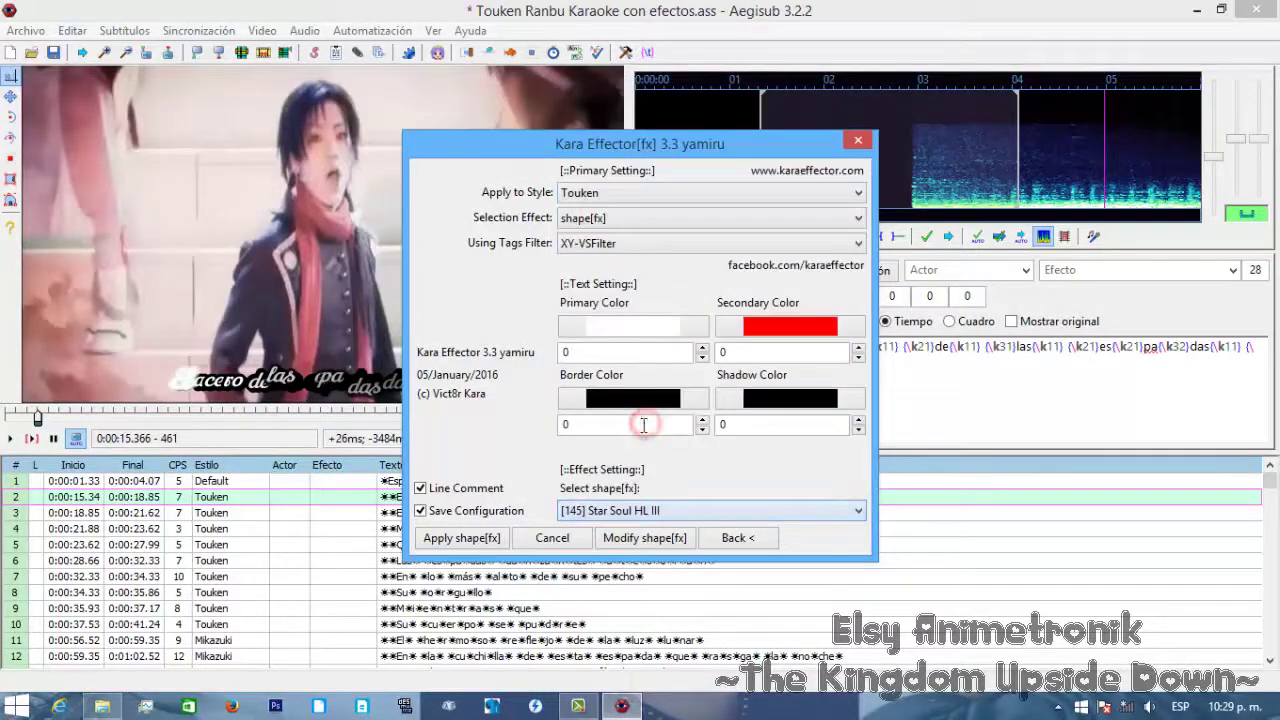
{"action": "left_click", "coordinate": [445, 543]}
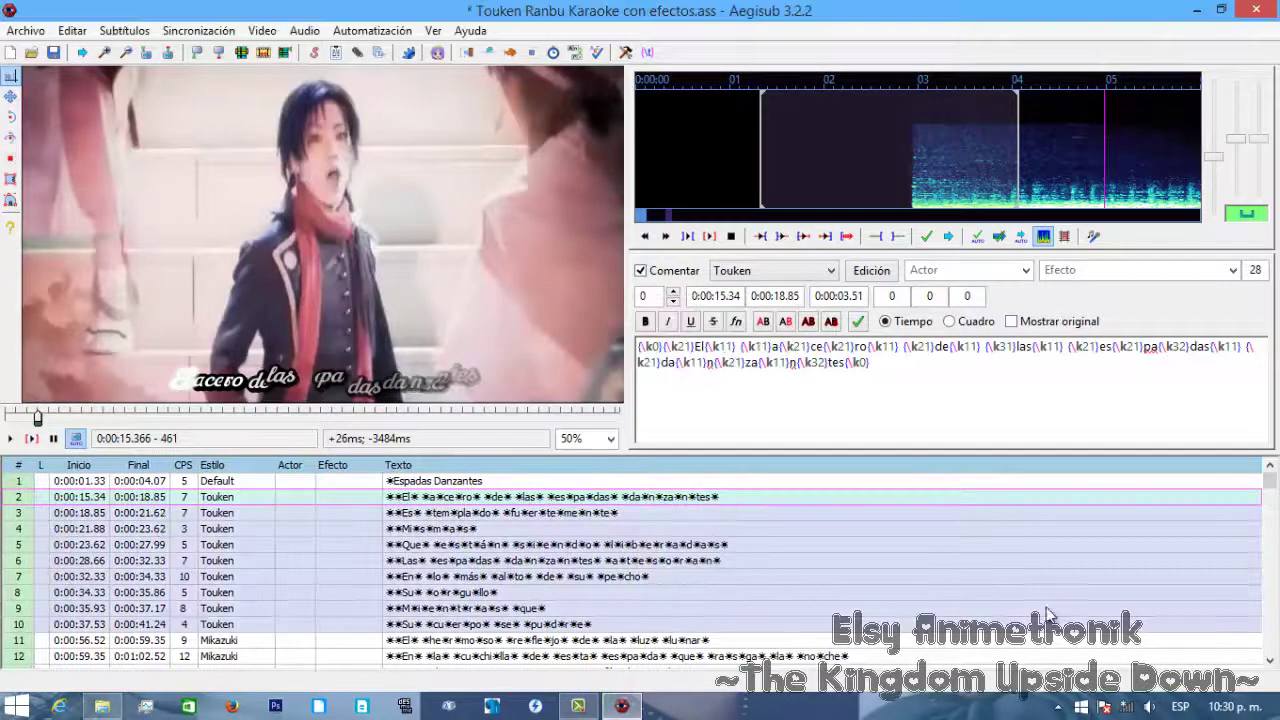
- Preview the effects on several Touken lines in the video and examine the opening karaoke tags of the first Touken line
{"action": "left_click", "coordinate": [150, 512]}
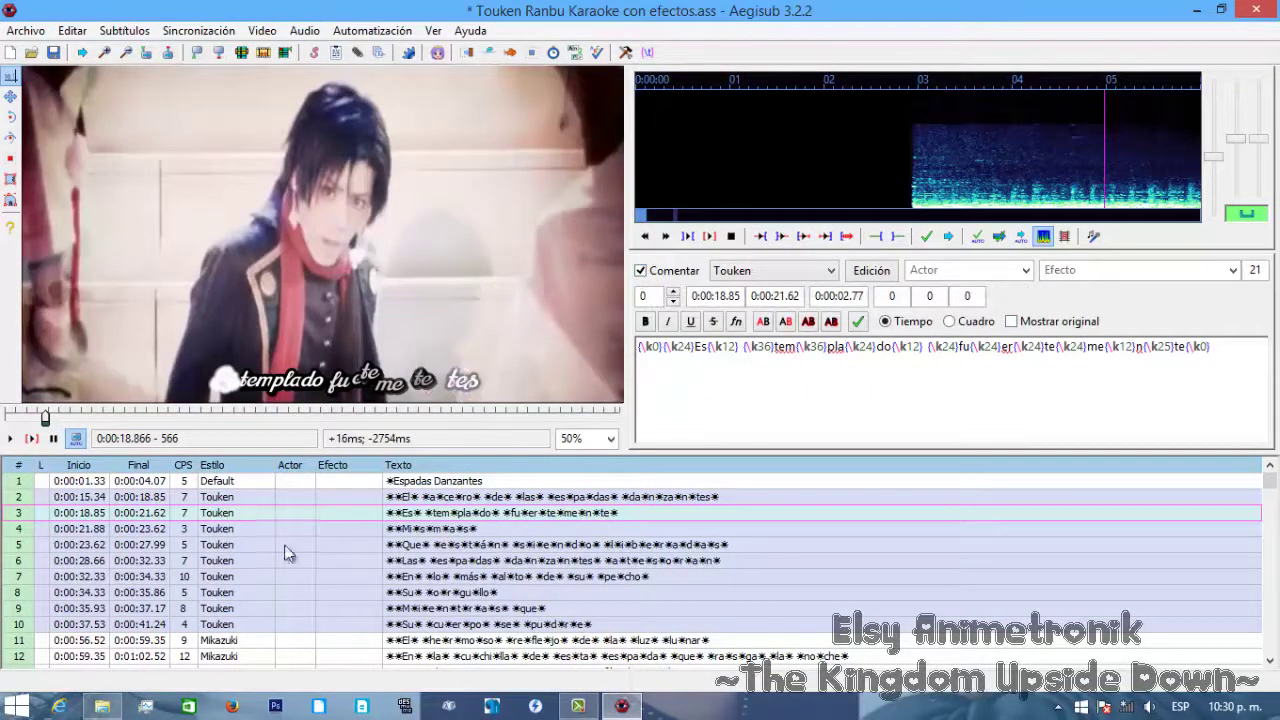
{"action": "left_click", "coordinate": [308, 484]}
{"action": "left_click", "coordinate": [305, 497]}
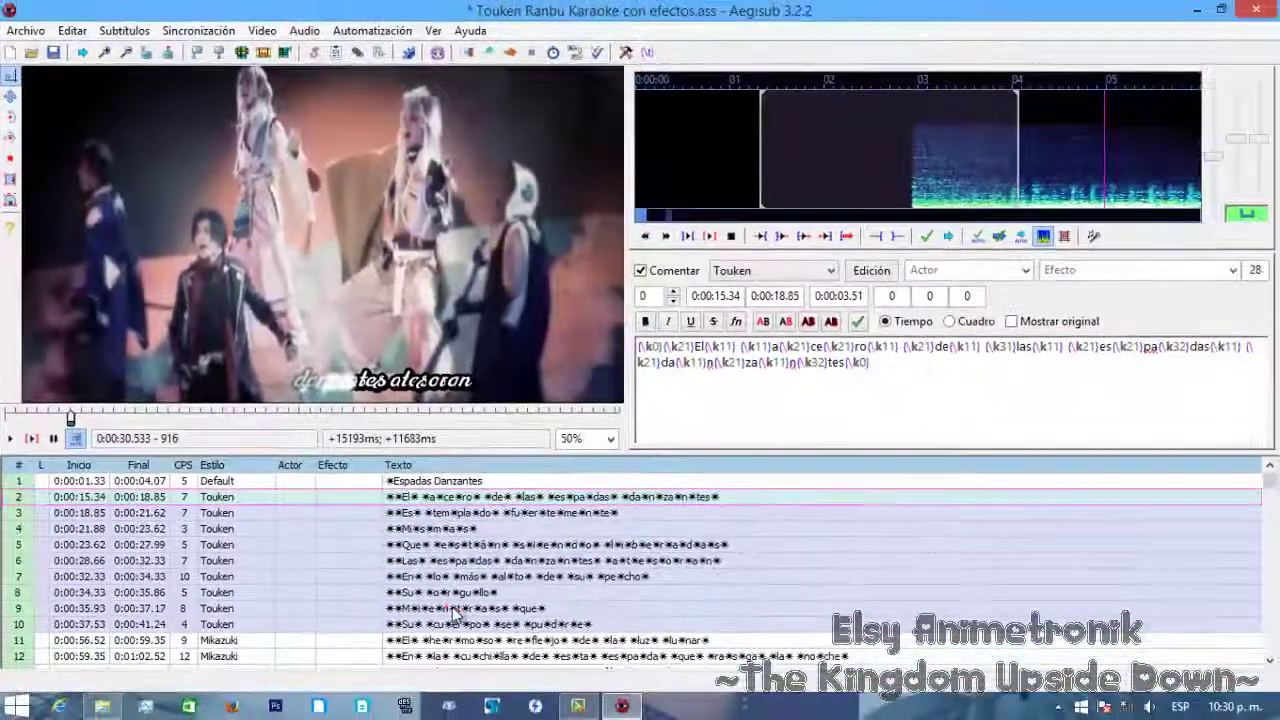
{"action": "left_click", "coordinate": [453, 610]}
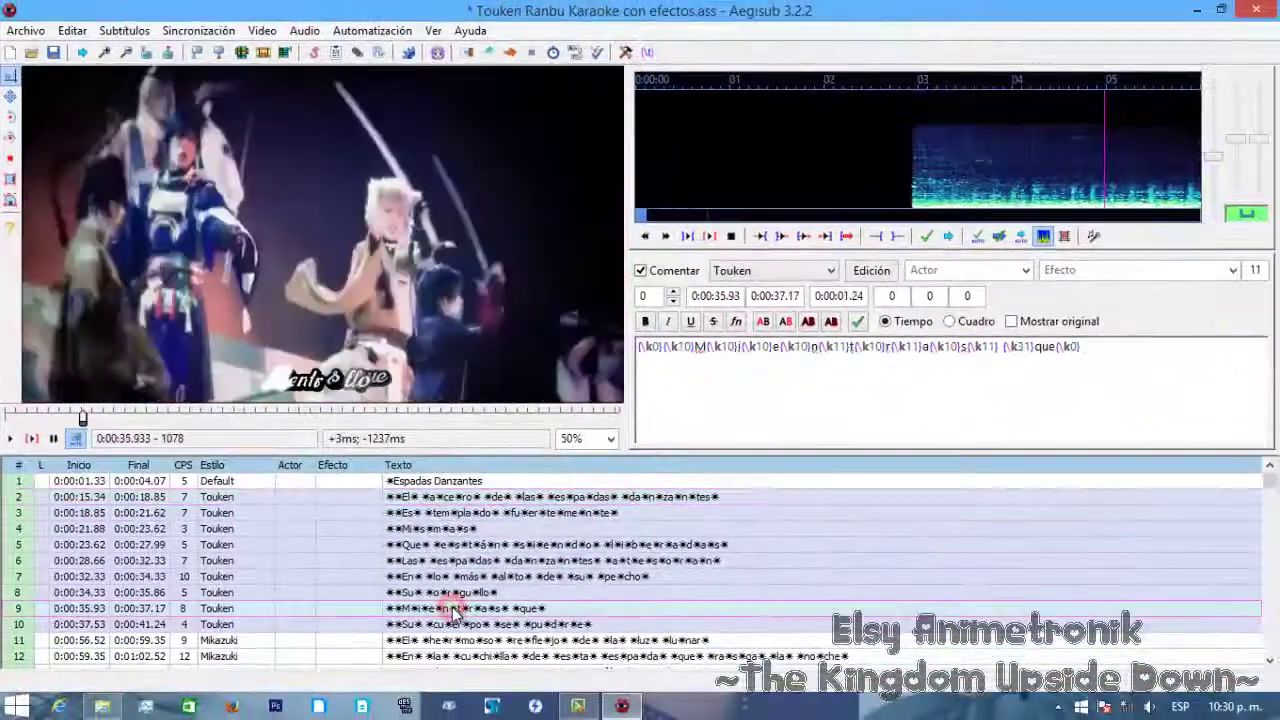
{"action": "scroll", "coordinate": [451, 600], "scroll_direction": "down", "scroll_amount": 2}
{"action": "scroll", "coordinate": [470, 560], "scroll_direction": "up", "scroll_amount": 2}
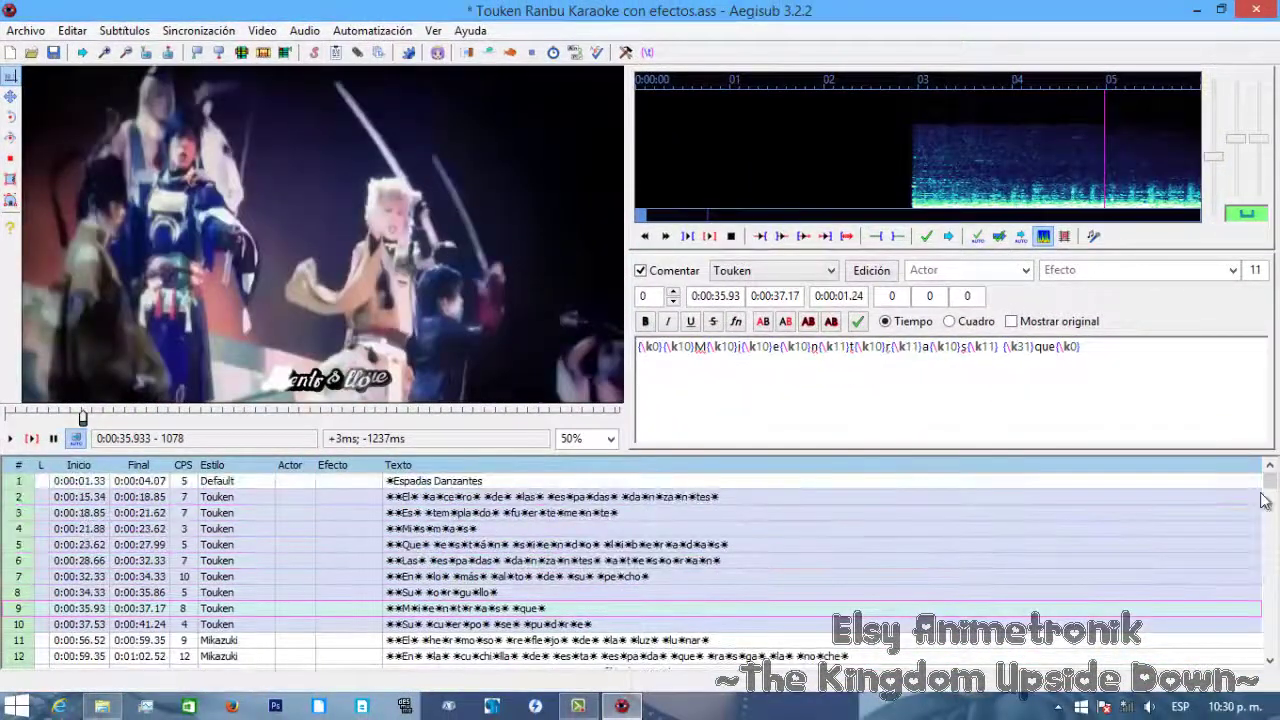
{"action": "left_click", "coordinate": [470, 498]}
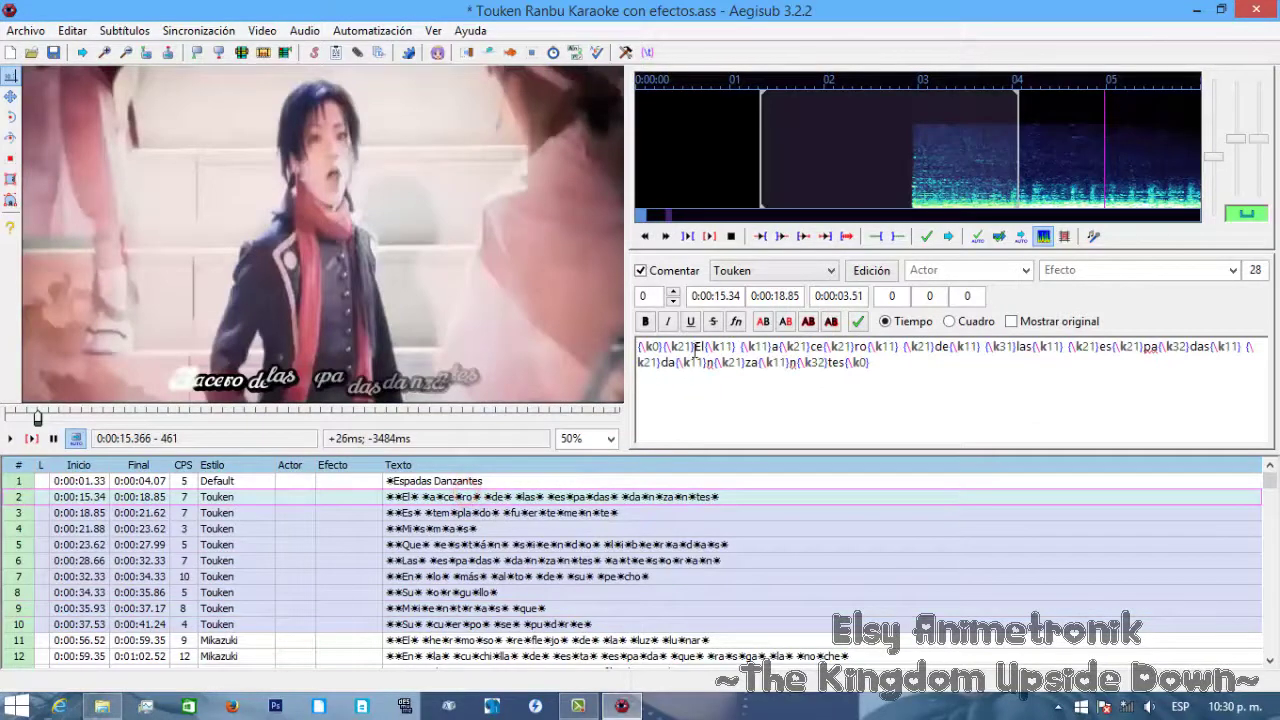
{"action": "left_click_drag", "start_coordinate": [692, 345], "coordinate": [639, 347]}
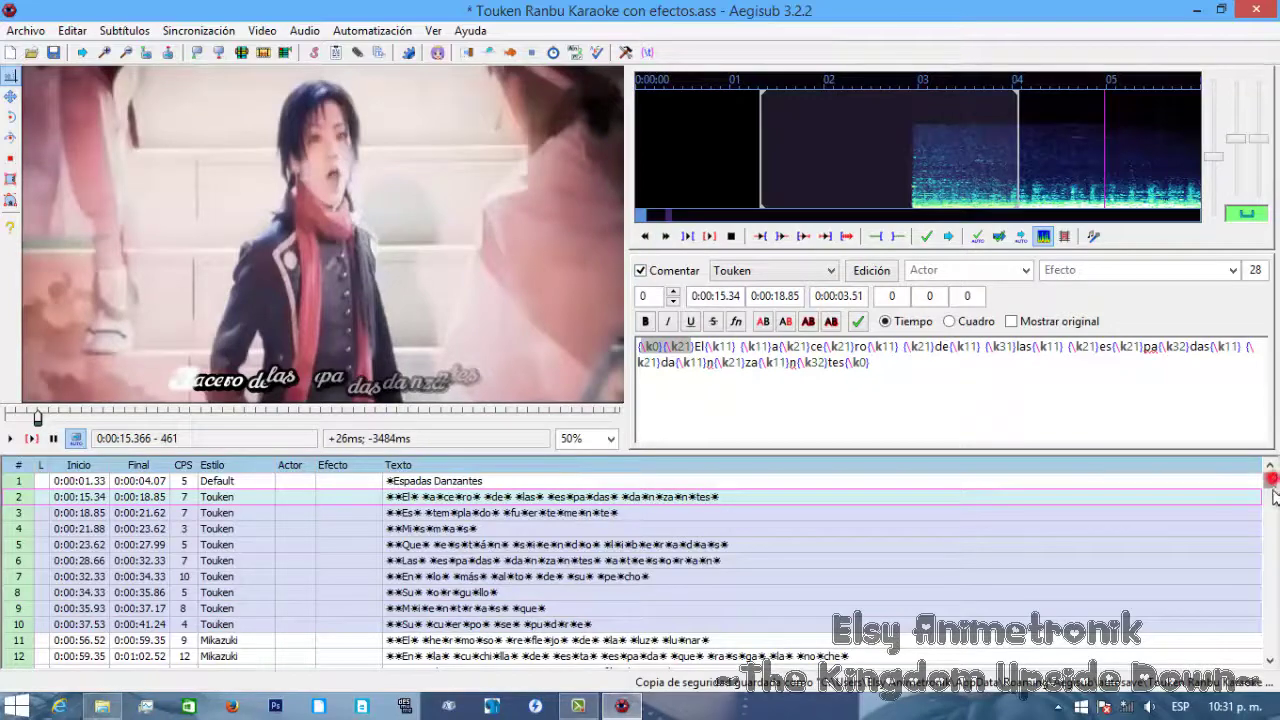
- Examine the generated Star Soul HL III shape lines and their video preview around 0:02:56 to 0:02:58
{"action": "left_click_drag", "start_coordinate": [1274, 497], "coordinate": [1270, 594]}
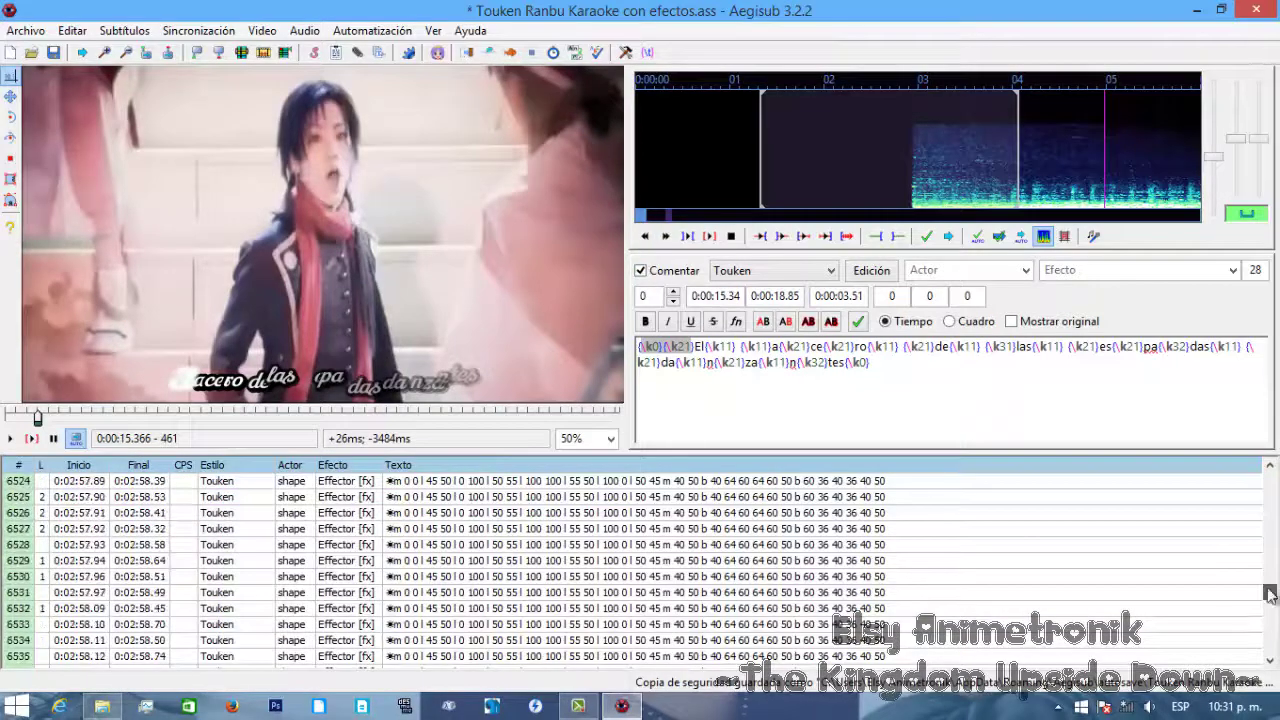
{"action": "left_click", "coordinate": [648, 577]}
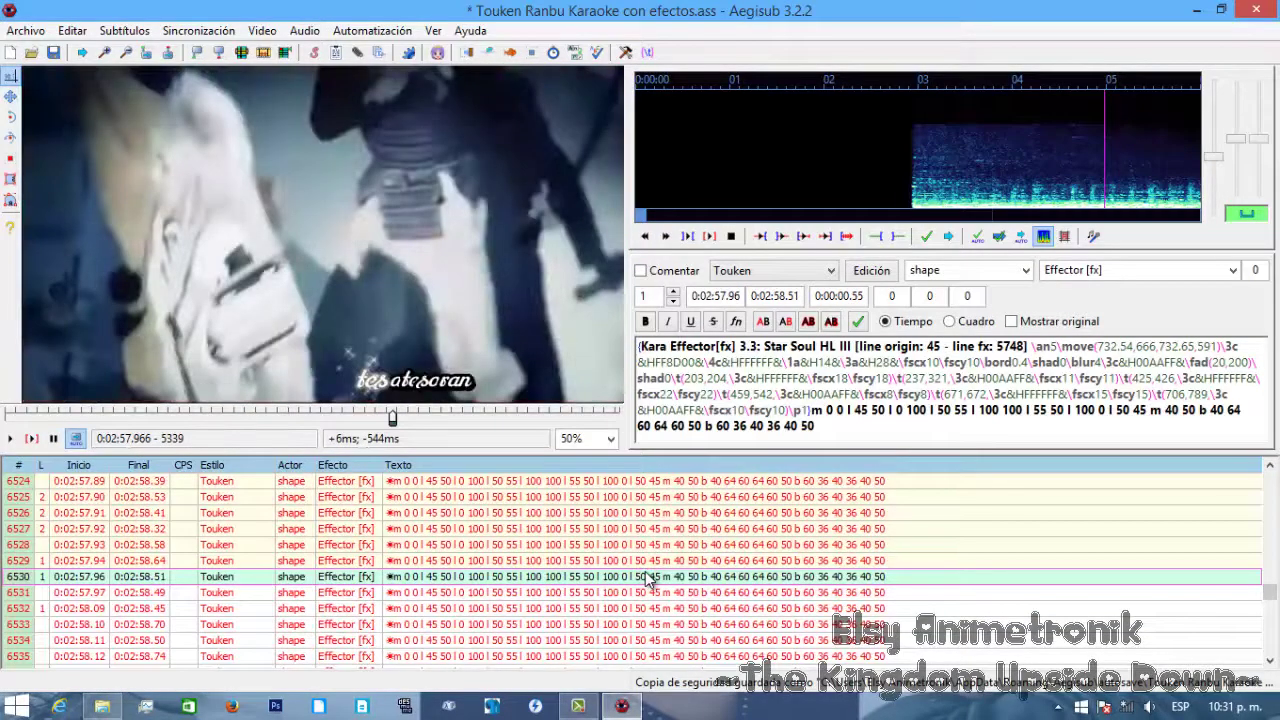
{"action": "scroll", "coordinate": [648, 577], "scroll_direction": "up", "scroll_amount": 20}
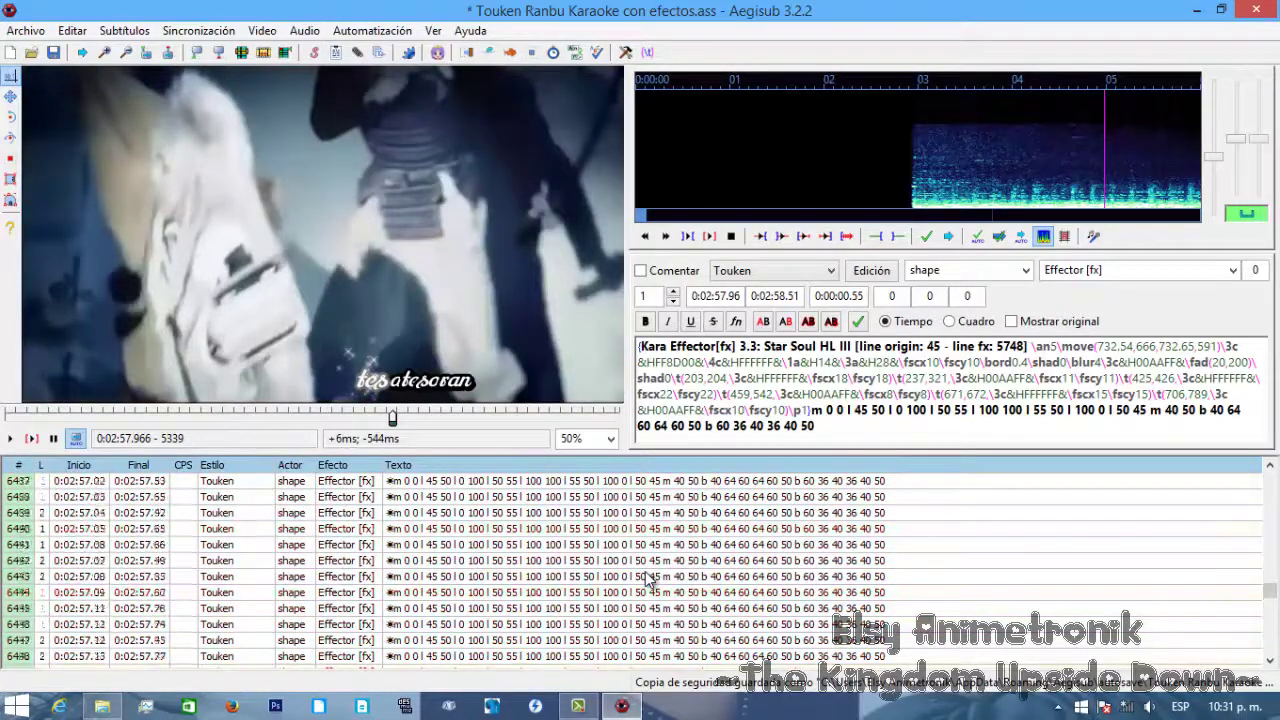
{"action": "scroll", "coordinate": [648, 577], "scroll_direction": "up", "scroll_amount": 13}
{"action": "left_click", "coordinate": [600, 545]}
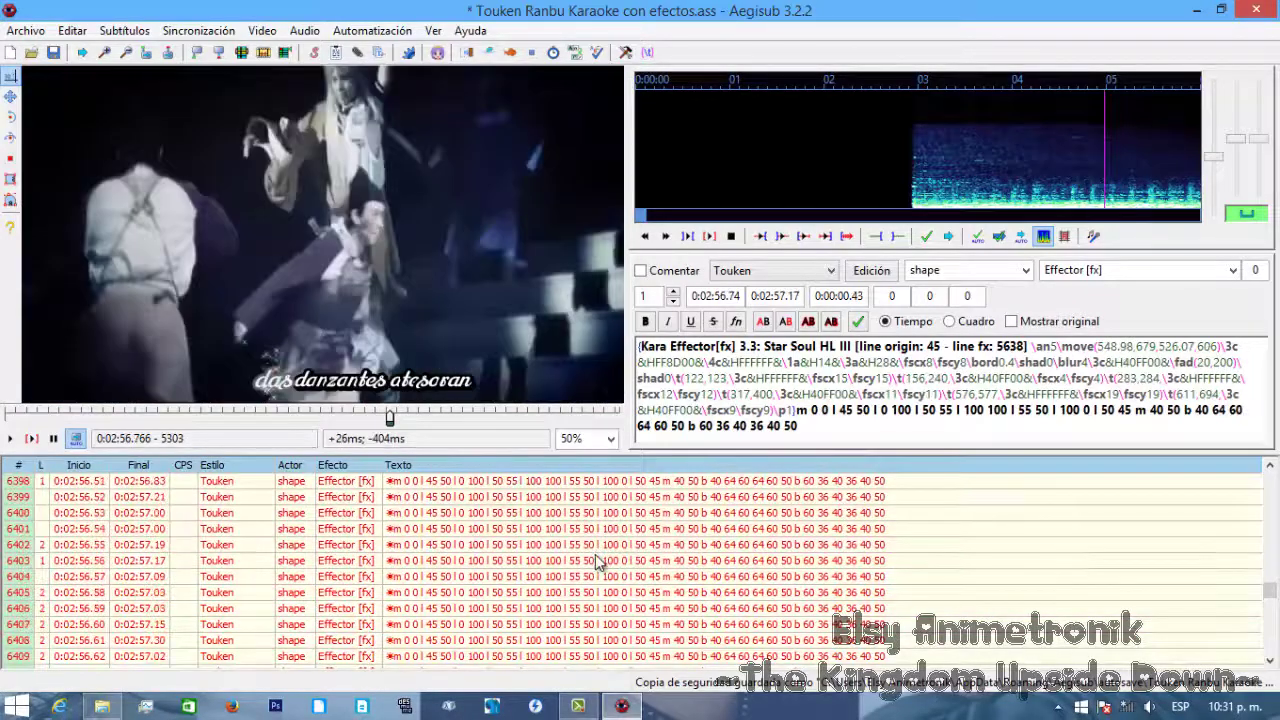
{"action": "scroll", "coordinate": [597, 563], "scroll_direction": "up", "scroll_amount": 17}
{"action": "left_click_drag", "start_coordinate": [1275, 600], "coordinate": [1275, 474]}
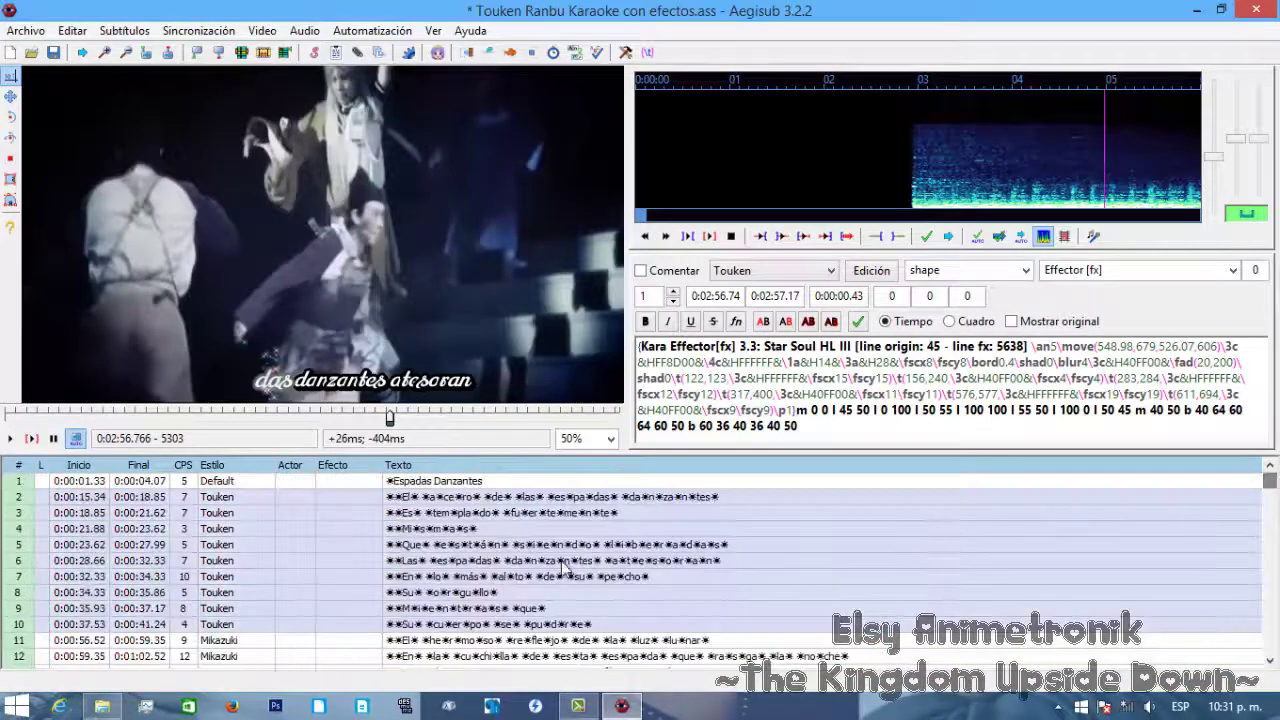
- Run Kara Effector[fx] from the first Mikazuki line, set the style to Mikazuki, and proceed with the lead-in[fx] effect type
{"action": "left_click", "coordinate": [493, 640]}
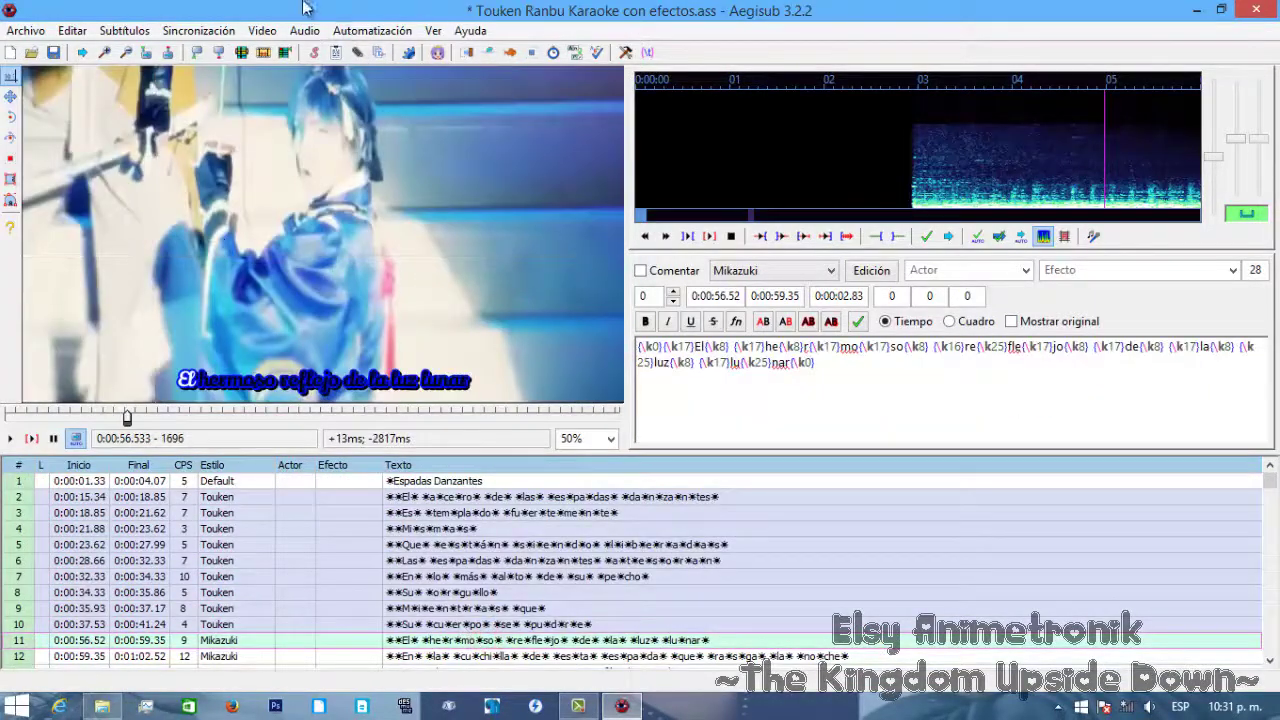
{"action": "left_click", "coordinate": [368, 30]}
{"action": "left_click", "coordinate": [324, 100]}
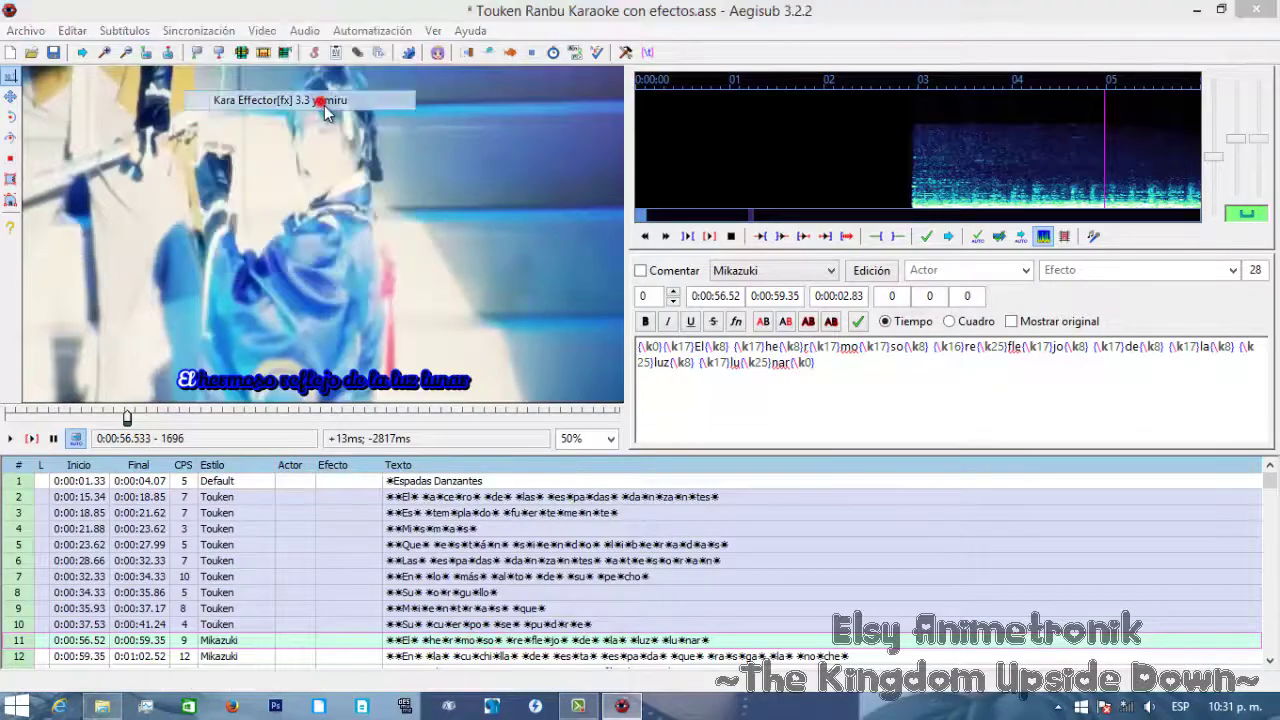
{"action": "left_click", "coordinate": [612, 193]}
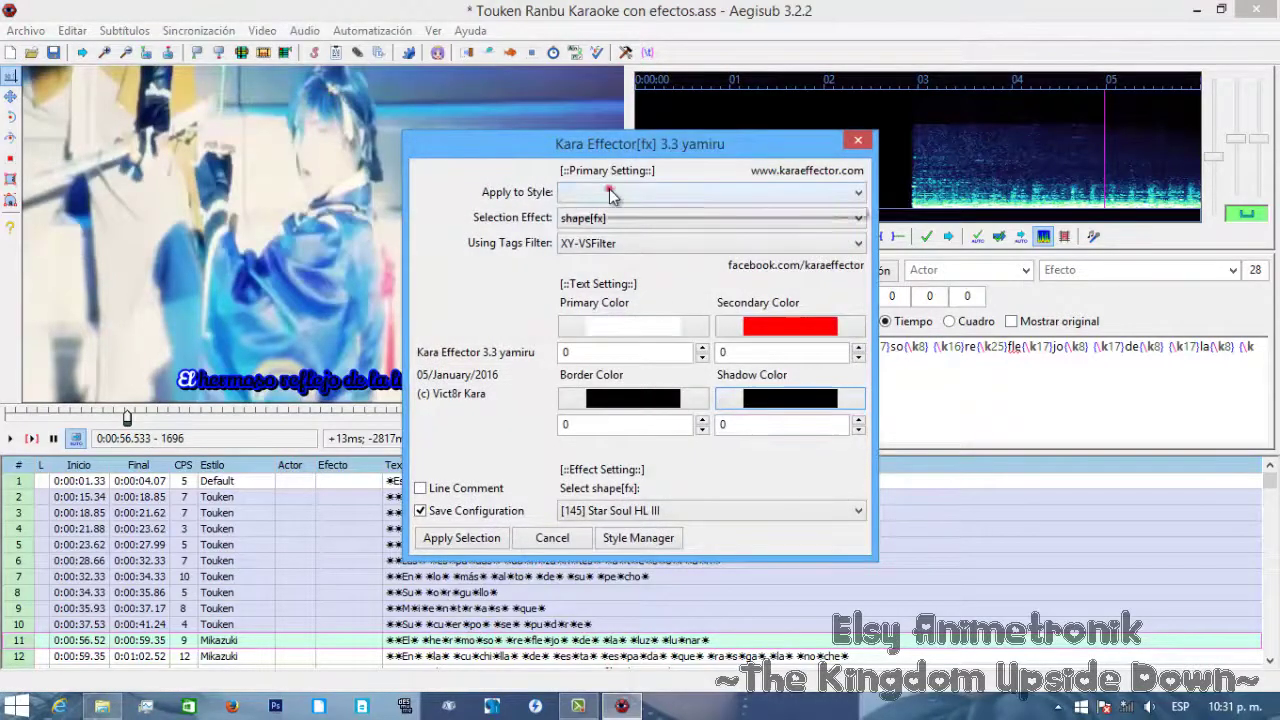
{"action": "left_click", "coordinate": [604, 229]}
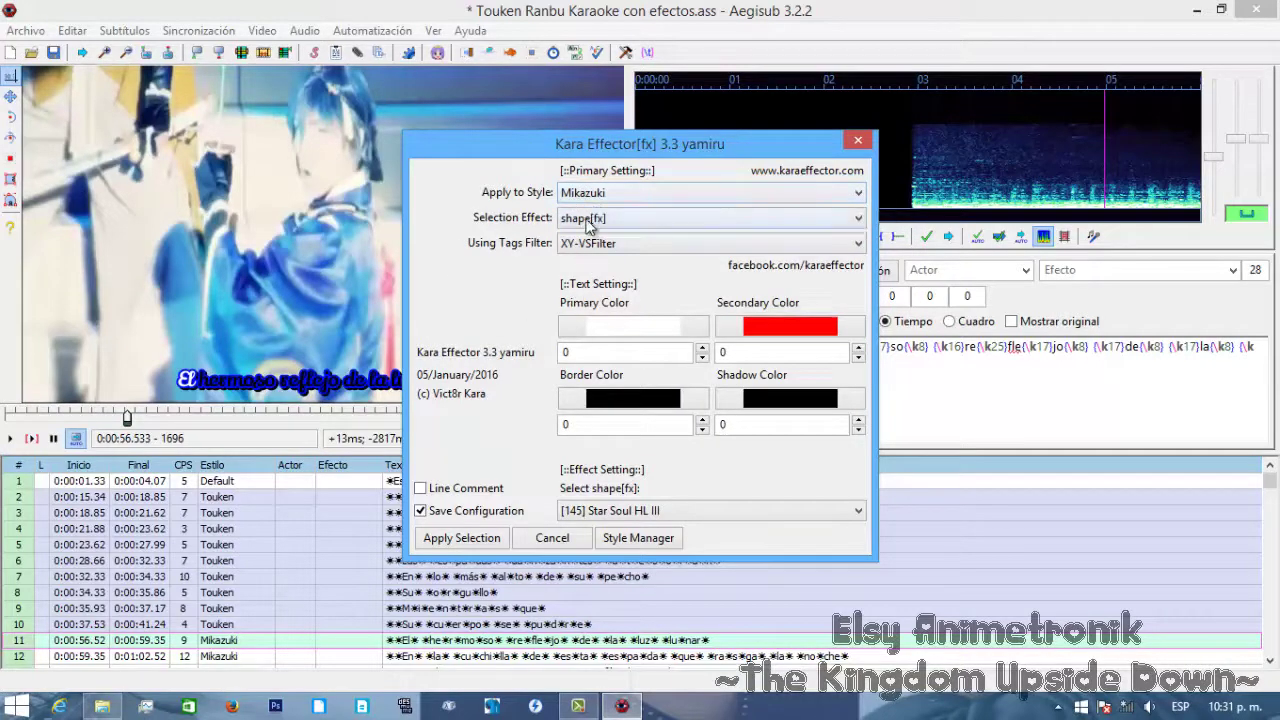
{"action": "left_click", "coordinate": [588, 222]}
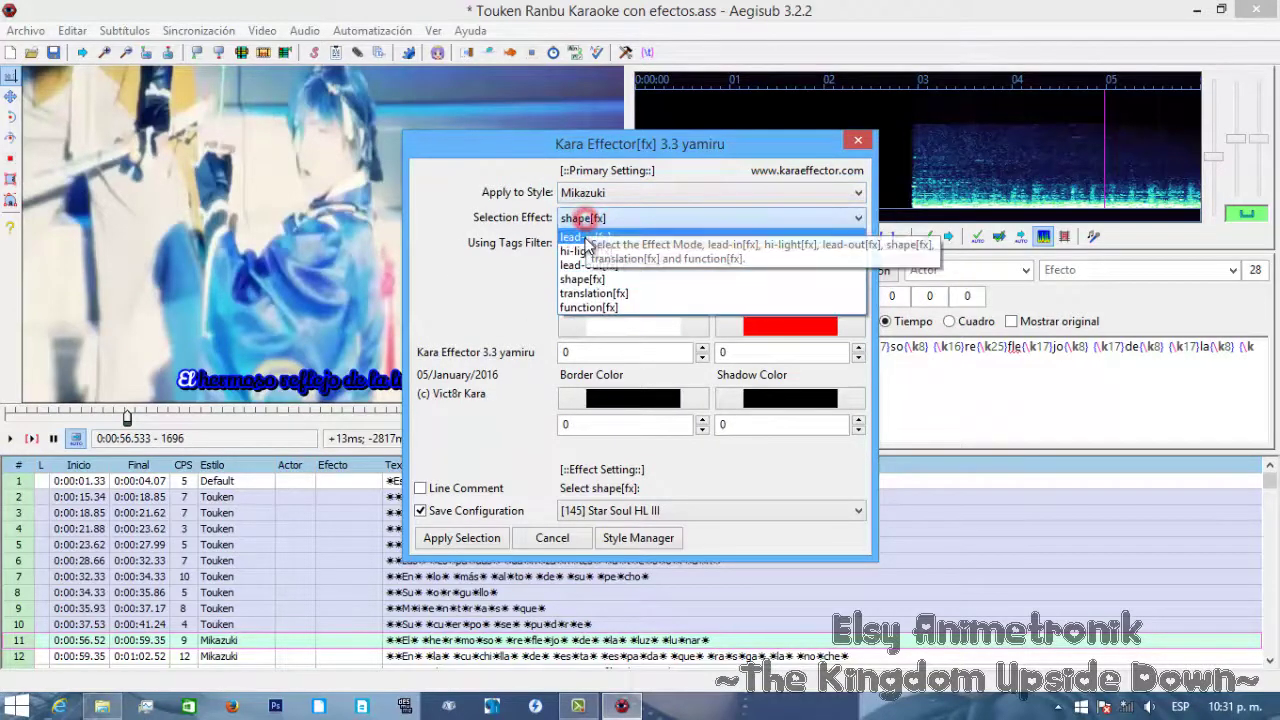
{"action": "left_click", "coordinate": [457, 540]}
- Apply the lead-in effect [044] Crazy Oscill I to the Mikazuki style
{"action": "left_click", "coordinate": [646, 512]}
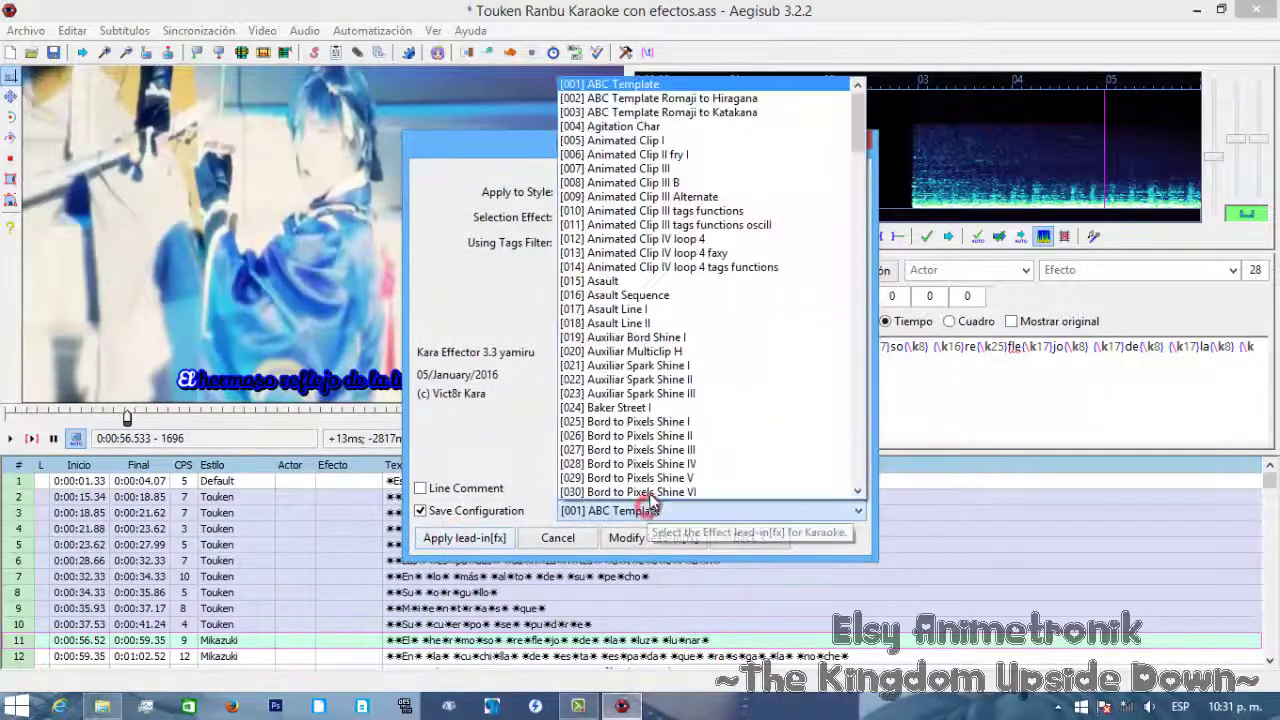
{"action": "left_click", "coordinate": [472, 293]}
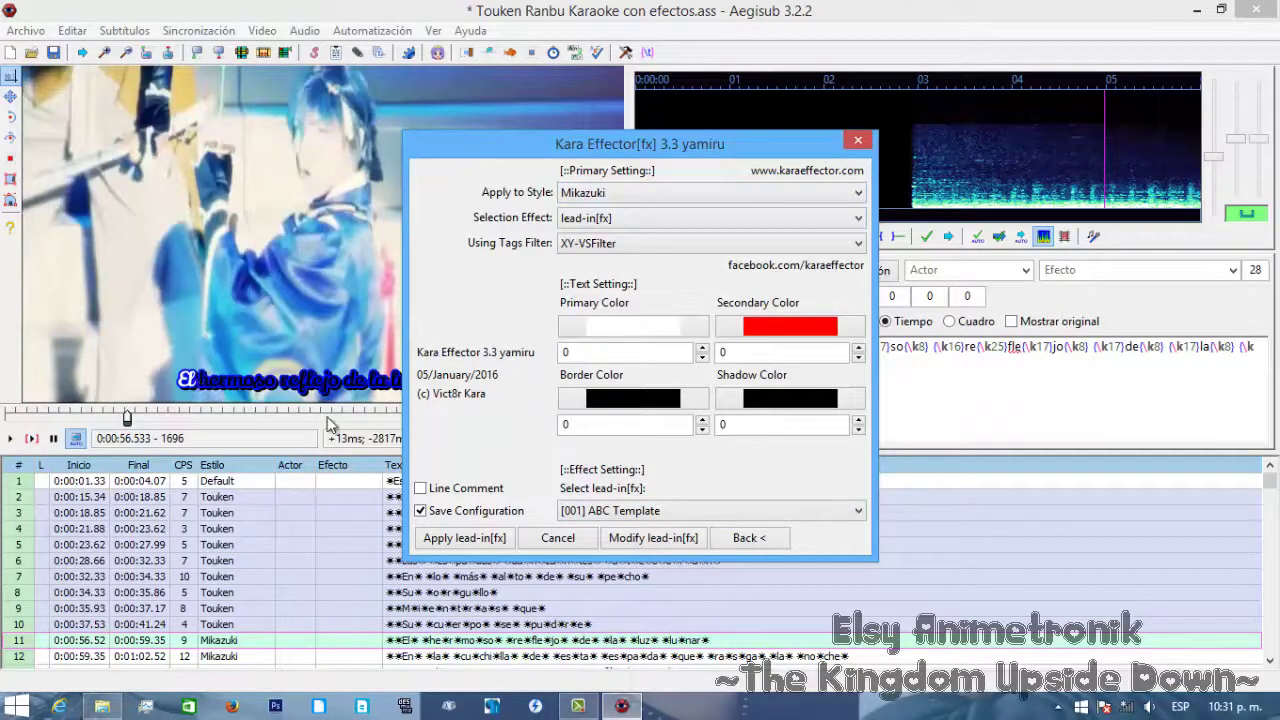
{"action": "left_click", "coordinate": [600, 519]}
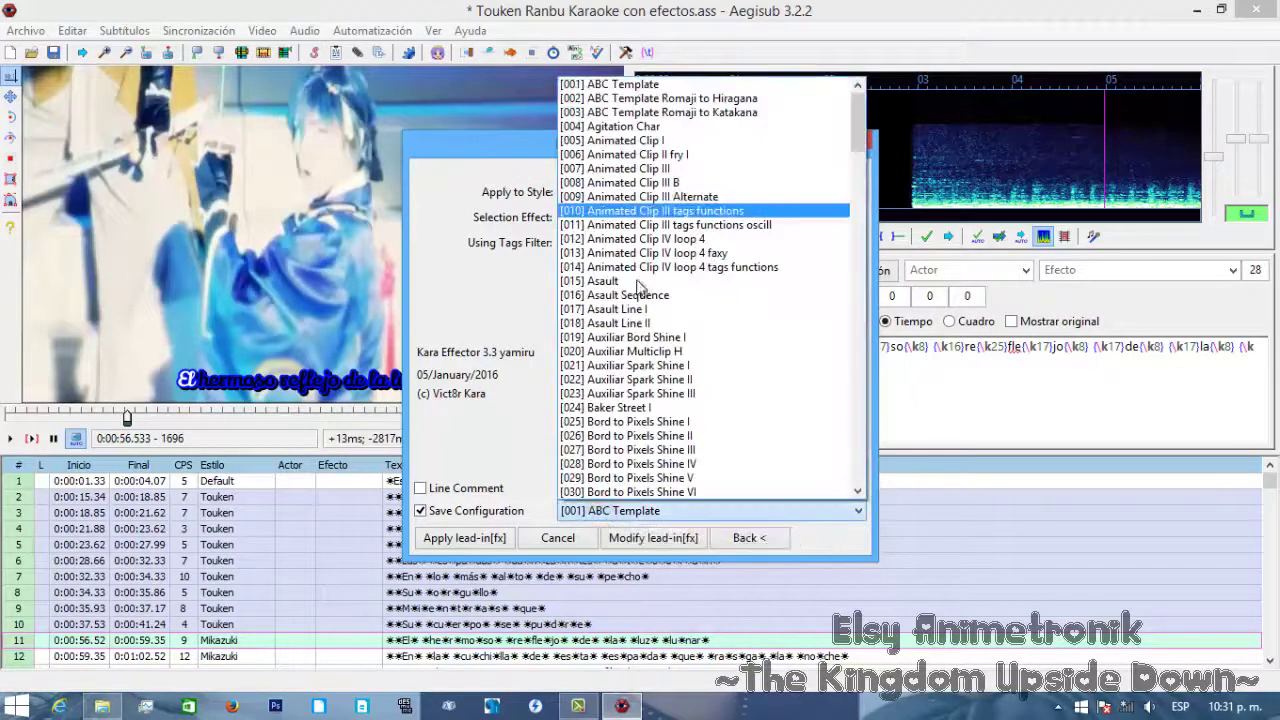
{"action": "scroll", "coordinate": [740, 228], "scroll_direction": "down", "scroll_amount": 7}
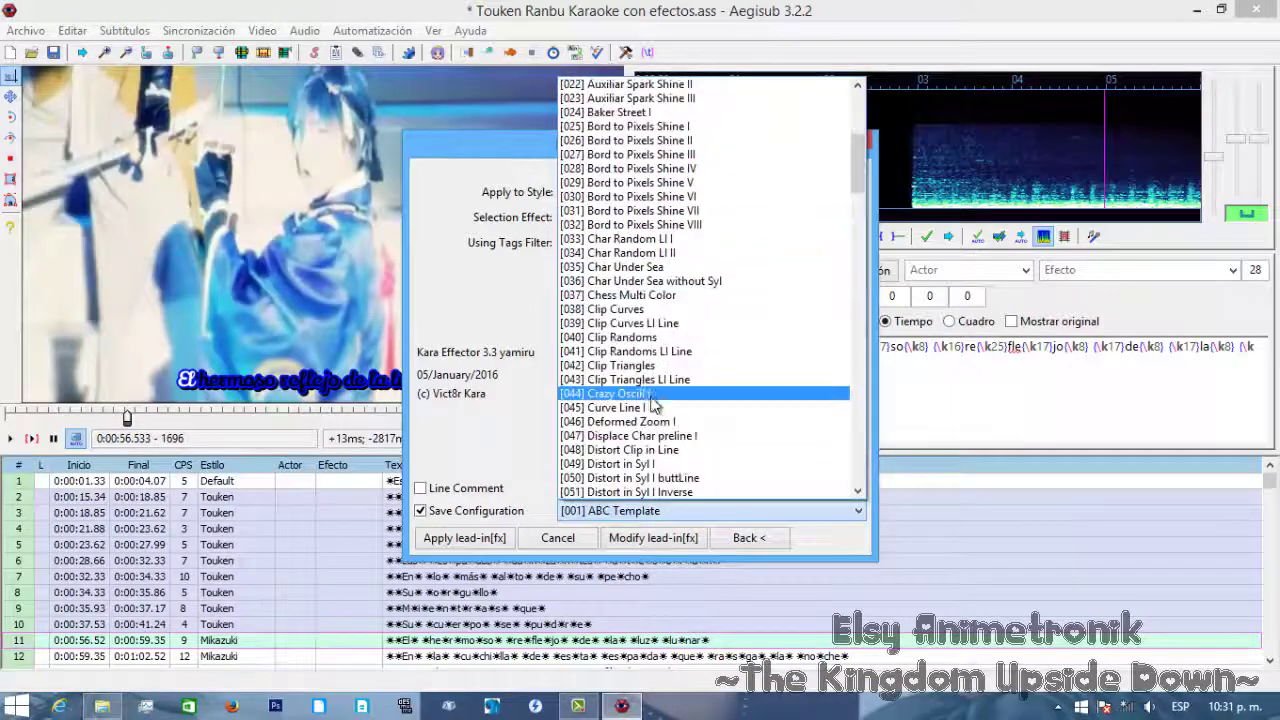
{"action": "left_click", "coordinate": [648, 395]}
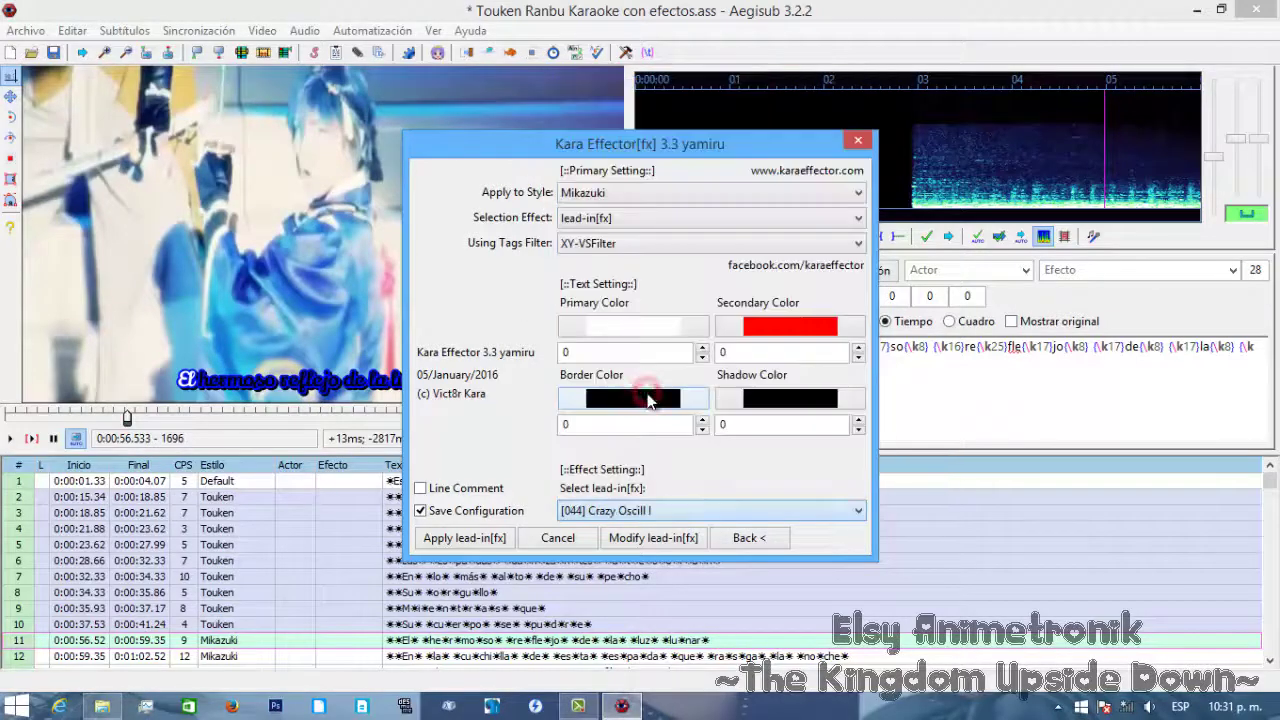
{"action": "left_click", "coordinate": [463, 539]}
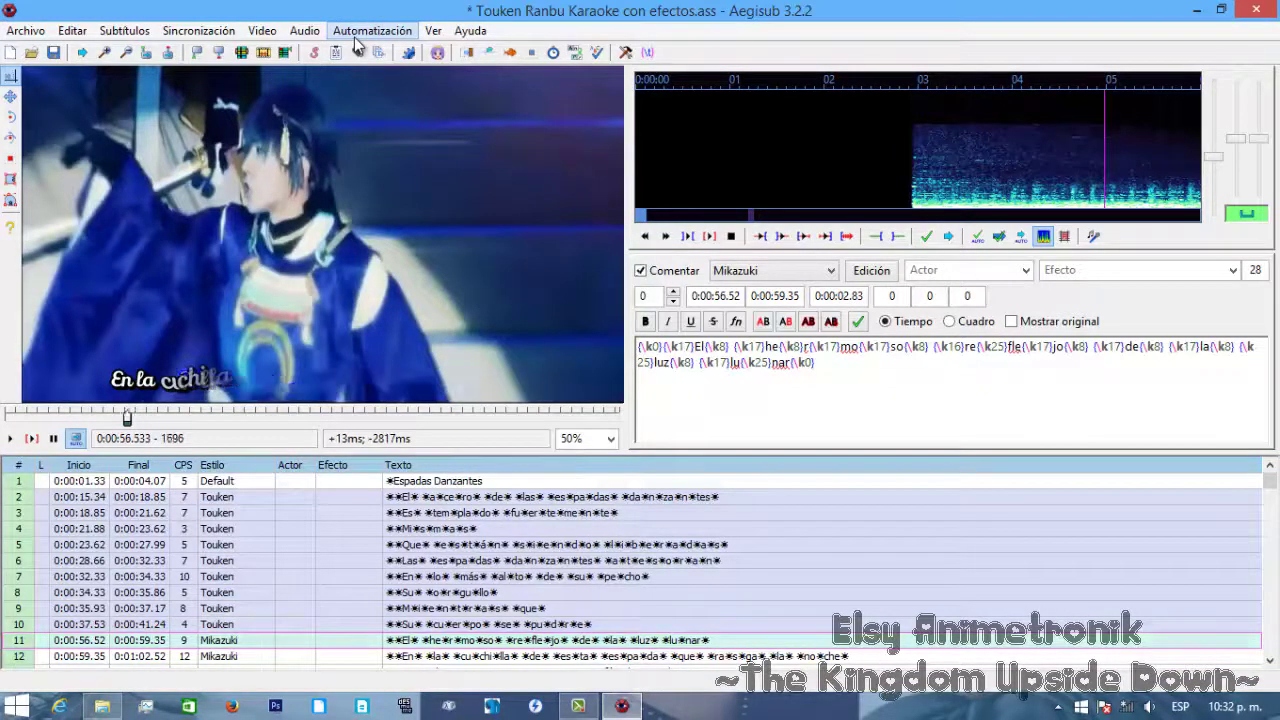
- Undo the lead-in effect applied to the Mikazuki lines
{"action": "key", "text": "alt+c"}
{"action": "left_click", "coordinate": [355, 35]}
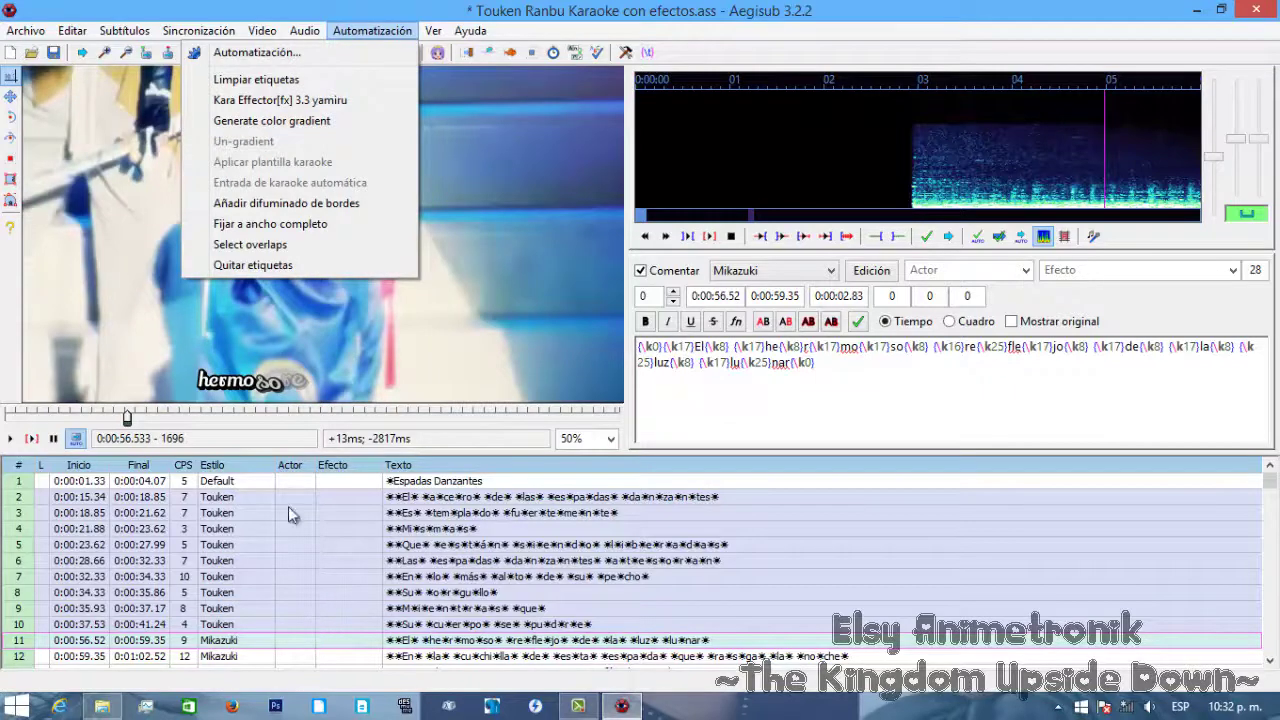
{"action": "key", "text": "alt+c"}
{"action": "scroll", "coordinate": [320, 560], "scroll_direction": "down", "scroll_amount": 2}
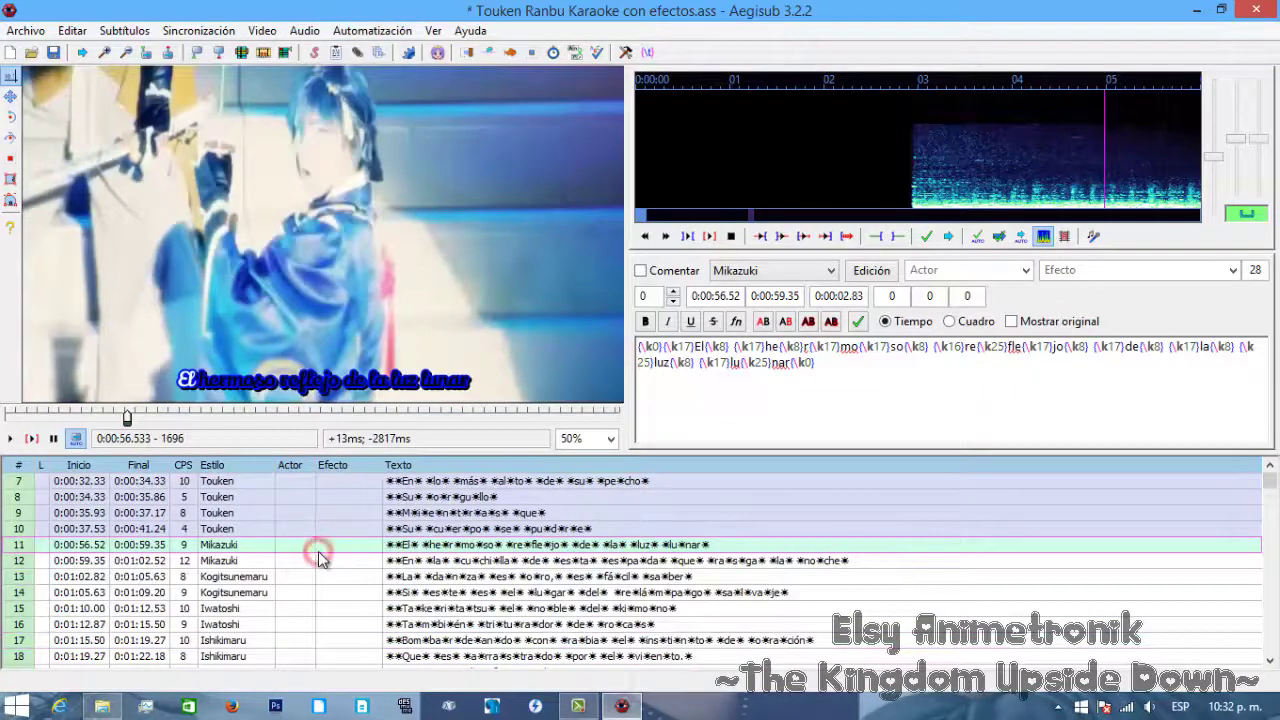
- Run Kara Effector[fx] again for the Mikazuki style and open the border color for editing
{"action": "left_click", "coordinate": [372, 32]}
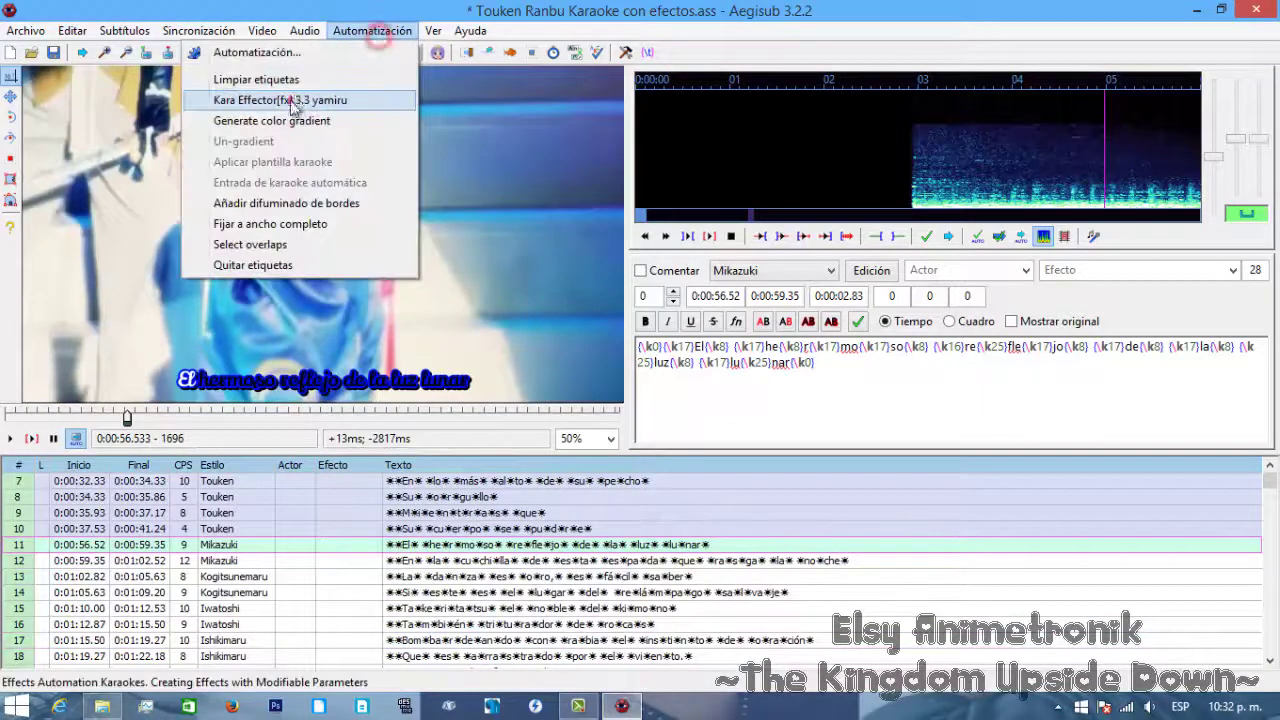
{"action": "left_click", "coordinate": [291, 102]}
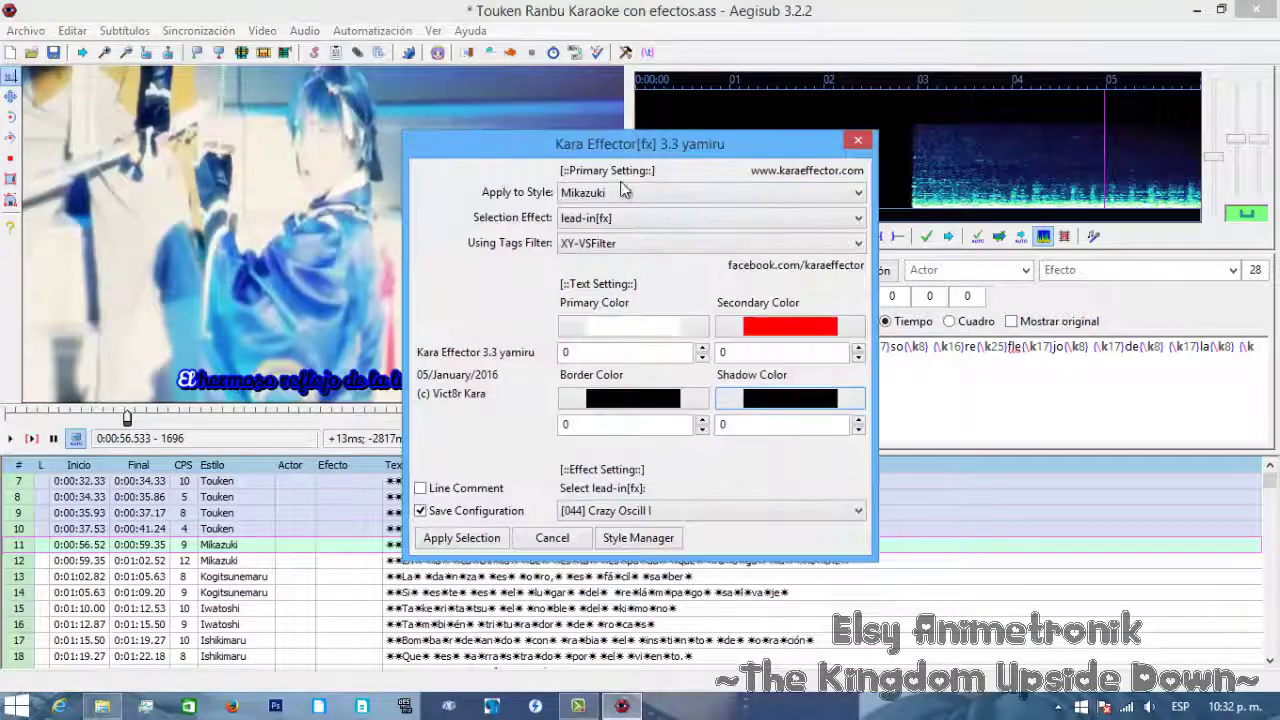
{"action": "left_click", "coordinate": [624, 408]}
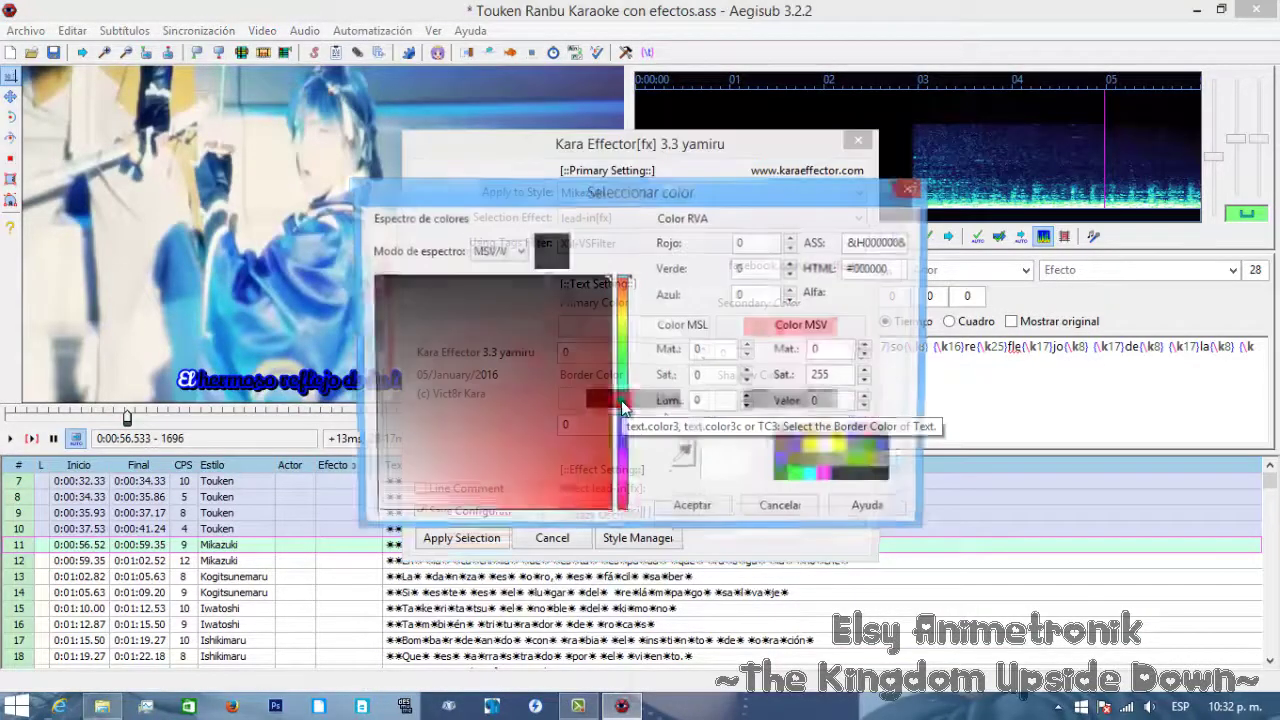
- Open toukencolor.txt from the H: drive and copy the mikazuki color code #0000FF
{"action": "left_click", "coordinate": [98, 707]}
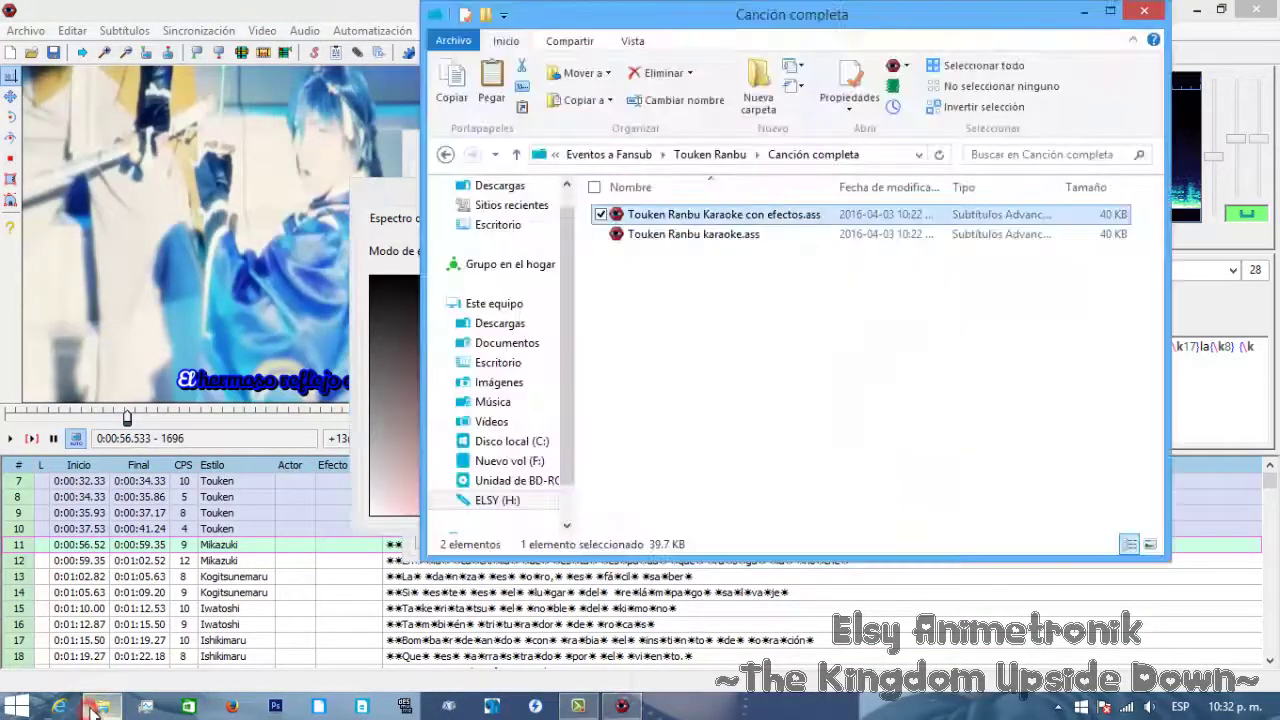
{"action": "left_click", "coordinate": [515, 480]}
{"action": "left_click", "coordinate": [497, 500]}
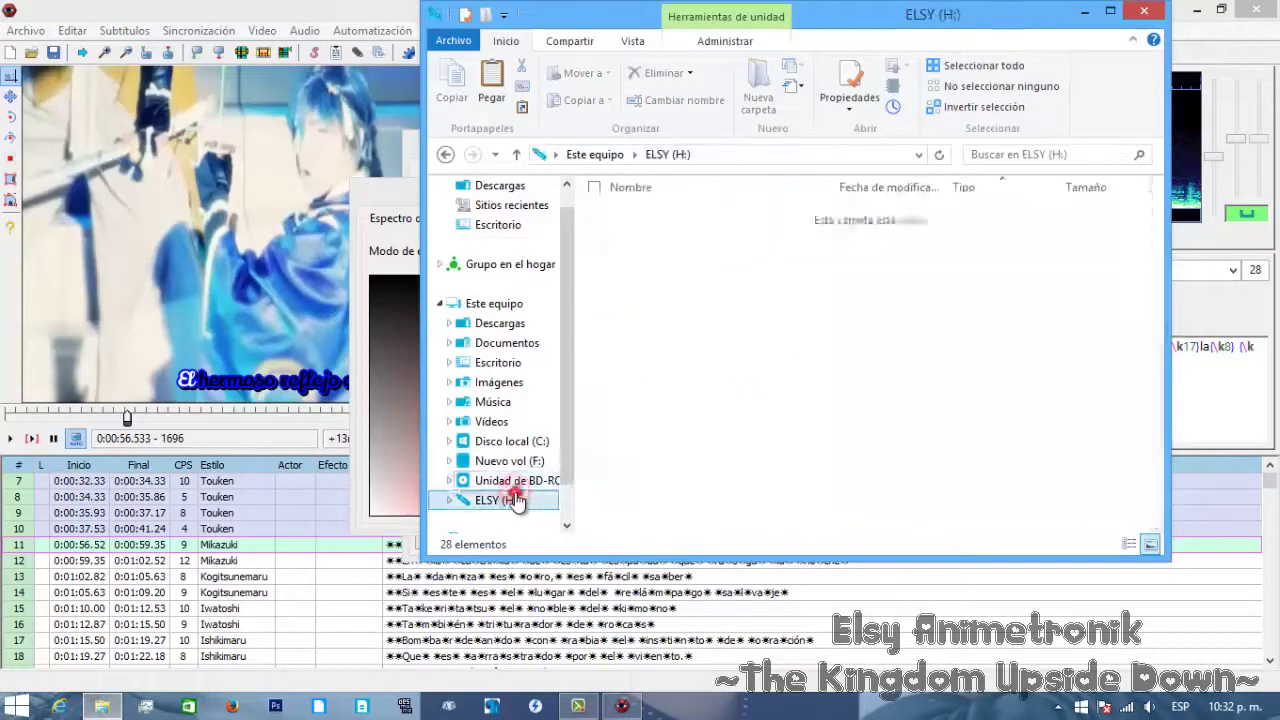
{"action": "left_click_drag", "start_coordinate": [1157, 230], "coordinate": [1093, 483]}
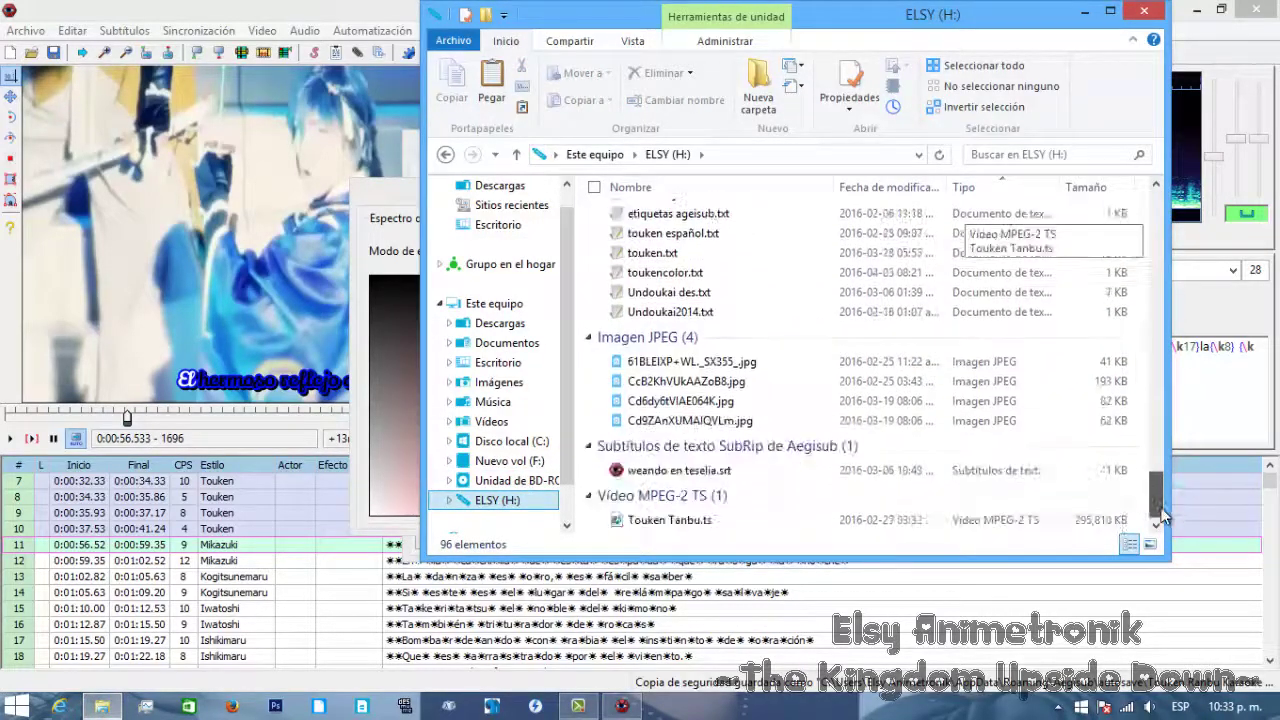
{"action": "double_click", "coordinate": [680, 273]}
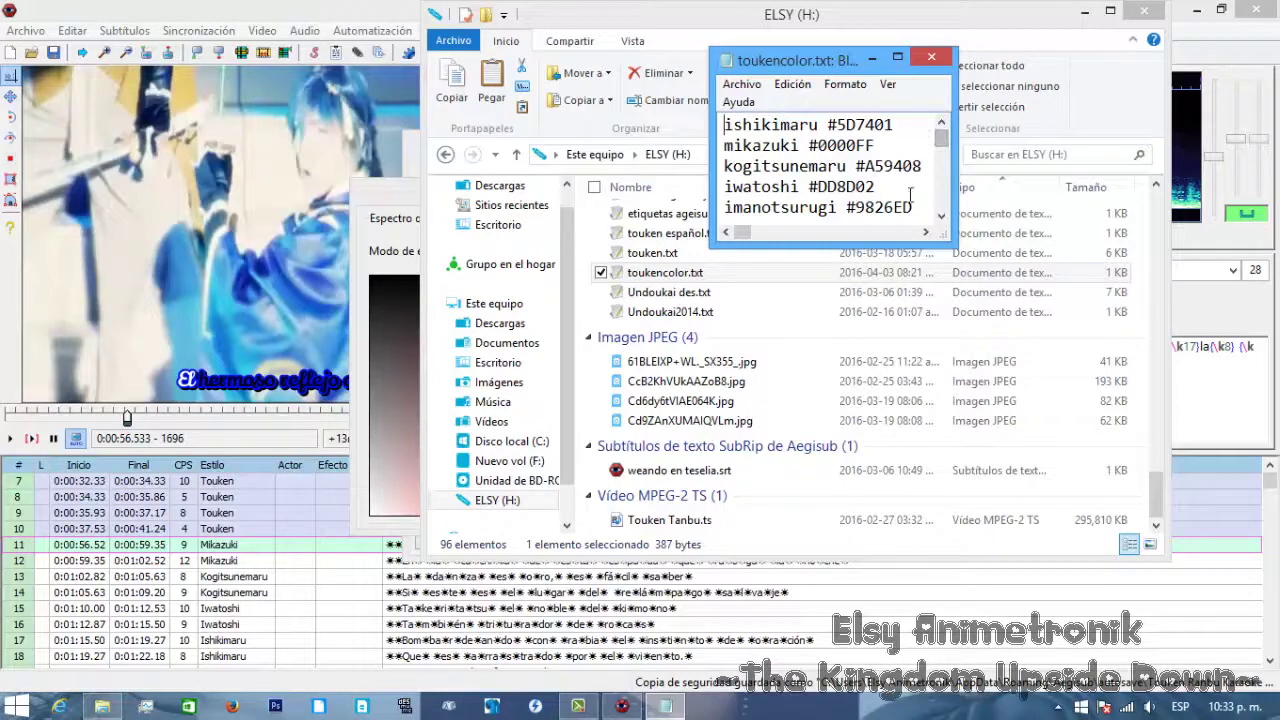
{"action": "left_click_drag", "start_coordinate": [880, 145], "coordinate": [808, 146]}
{"action": "key", "text": "ctrl+c"}
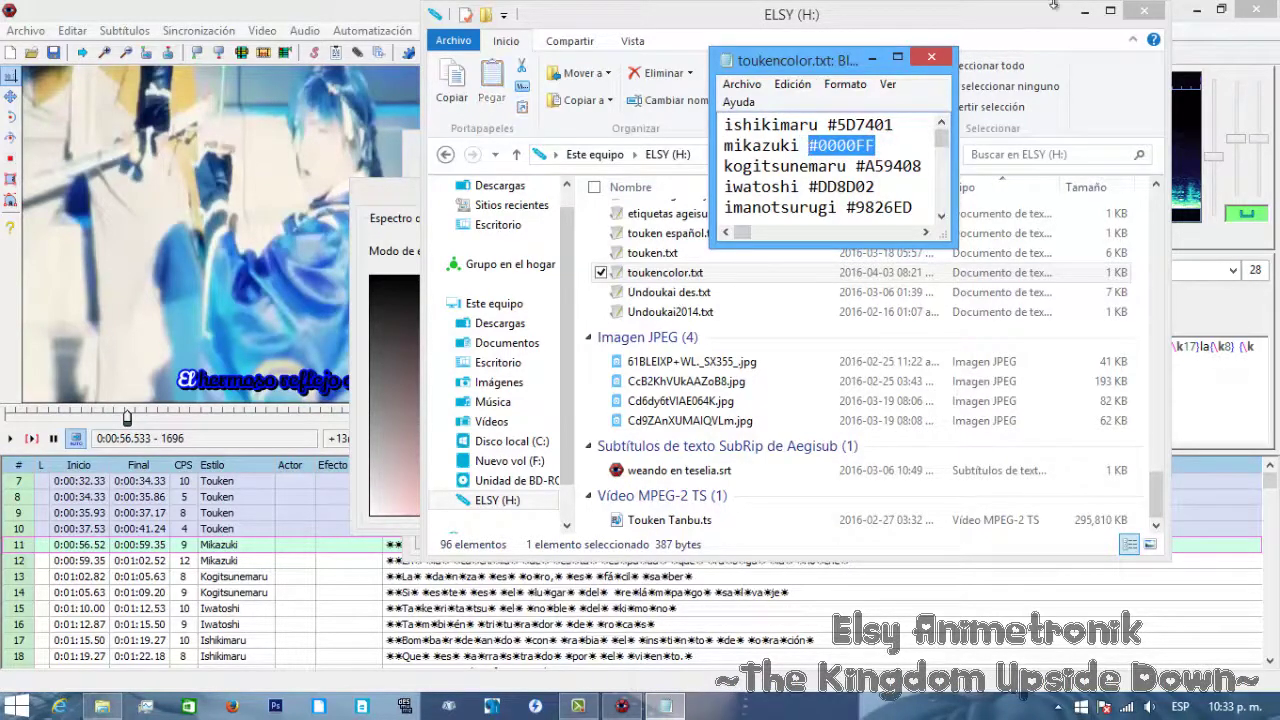
- Set the border color for the Mikazuki style to the copied HTML value #0000FF and accept it
{"action": "left_click", "coordinate": [1083, 10]}
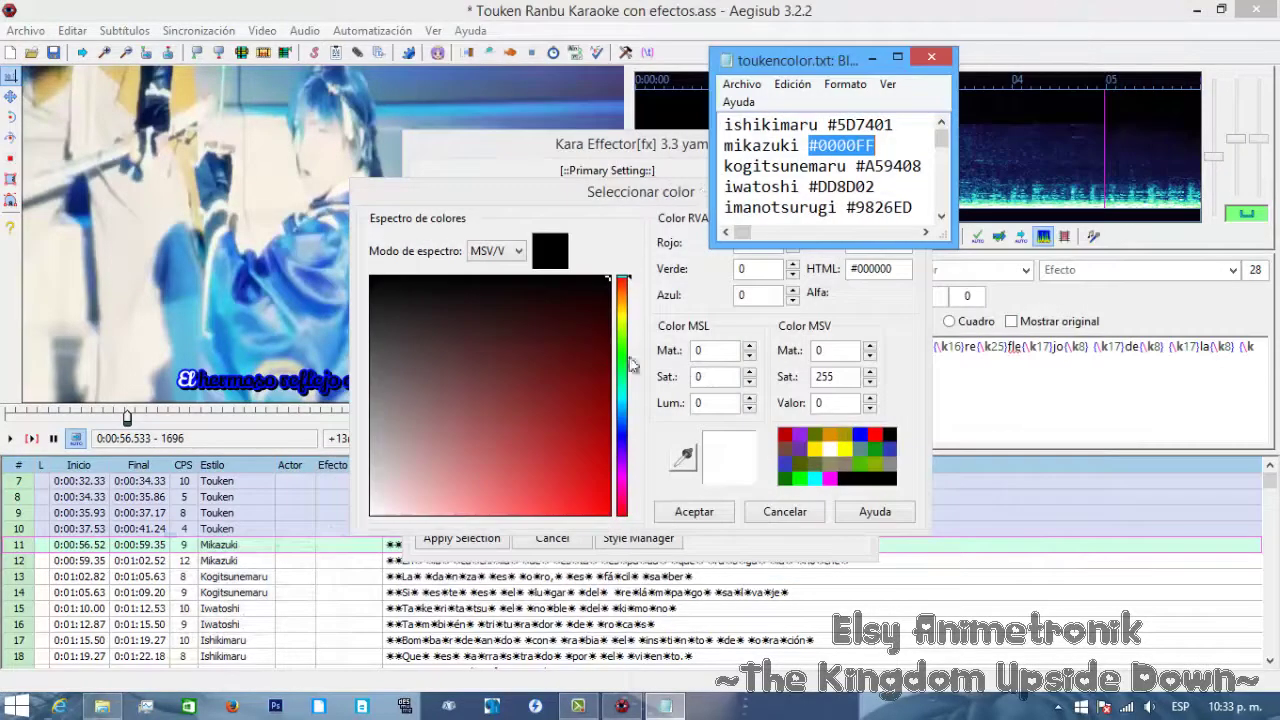
{"action": "left_click_drag", "start_coordinate": [897, 268], "coordinate": [828, 276]}
{"action": "key", "text": "ctrl+v"}
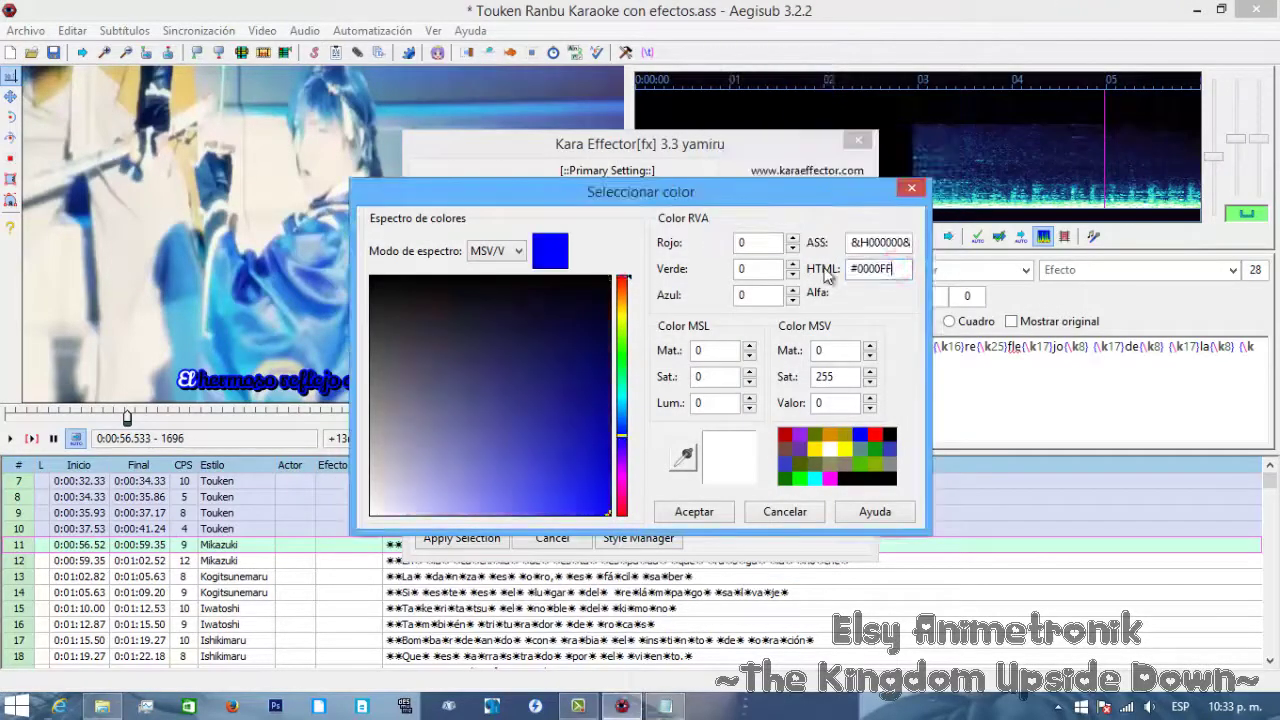
{"action": "left_click", "coordinate": [700, 512]}
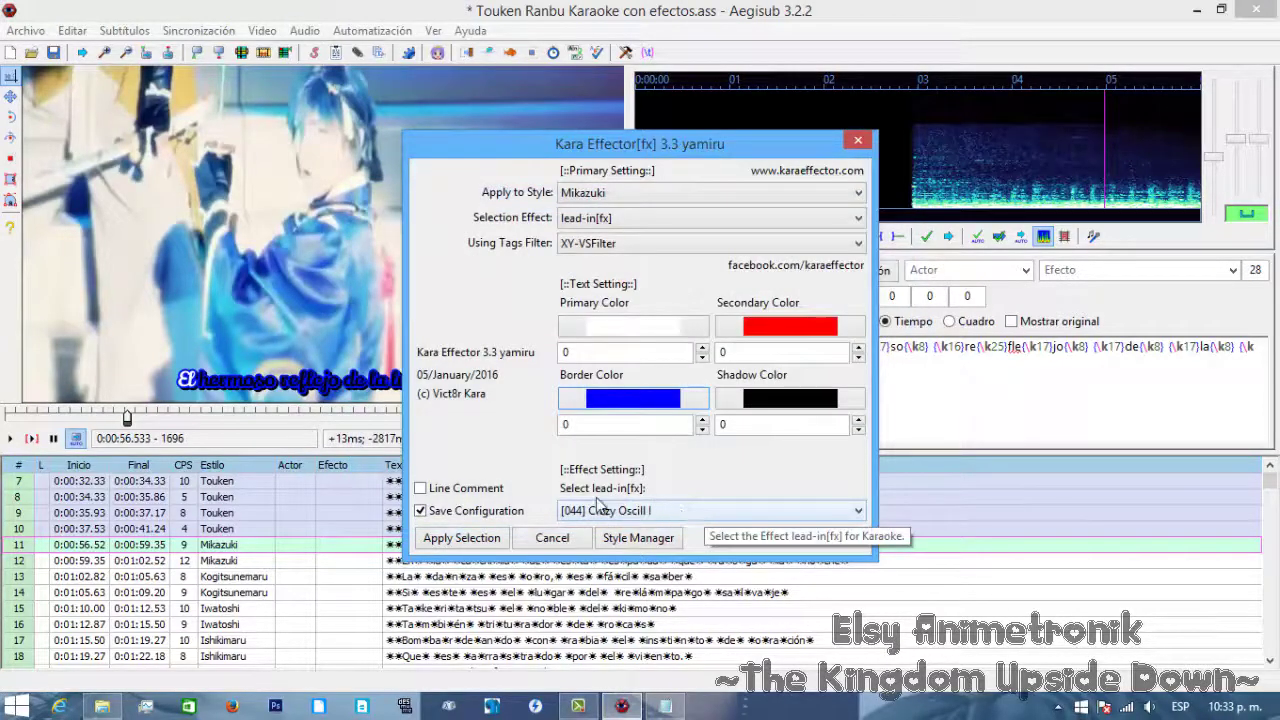
- Apply the lead-in effect [098] Ghost Shake Simple to the Mikazuki style
{"action": "left_click", "coordinate": [600, 218]}
{"action": "left_click", "coordinate": [600, 232]}
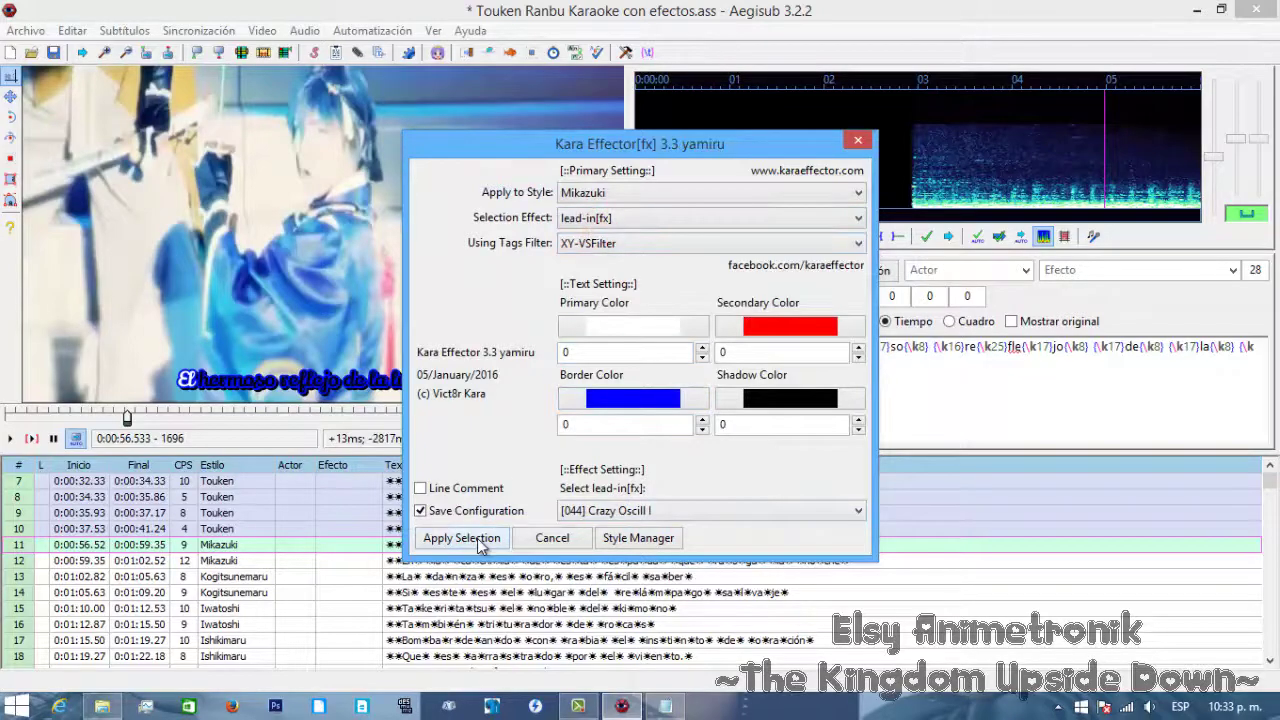
{"action": "left_click", "coordinate": [668, 512]}
{"action": "left_click_drag", "start_coordinate": [857, 220], "coordinate": [843, 300]}
{"action": "left_click", "coordinate": [615, 351]}
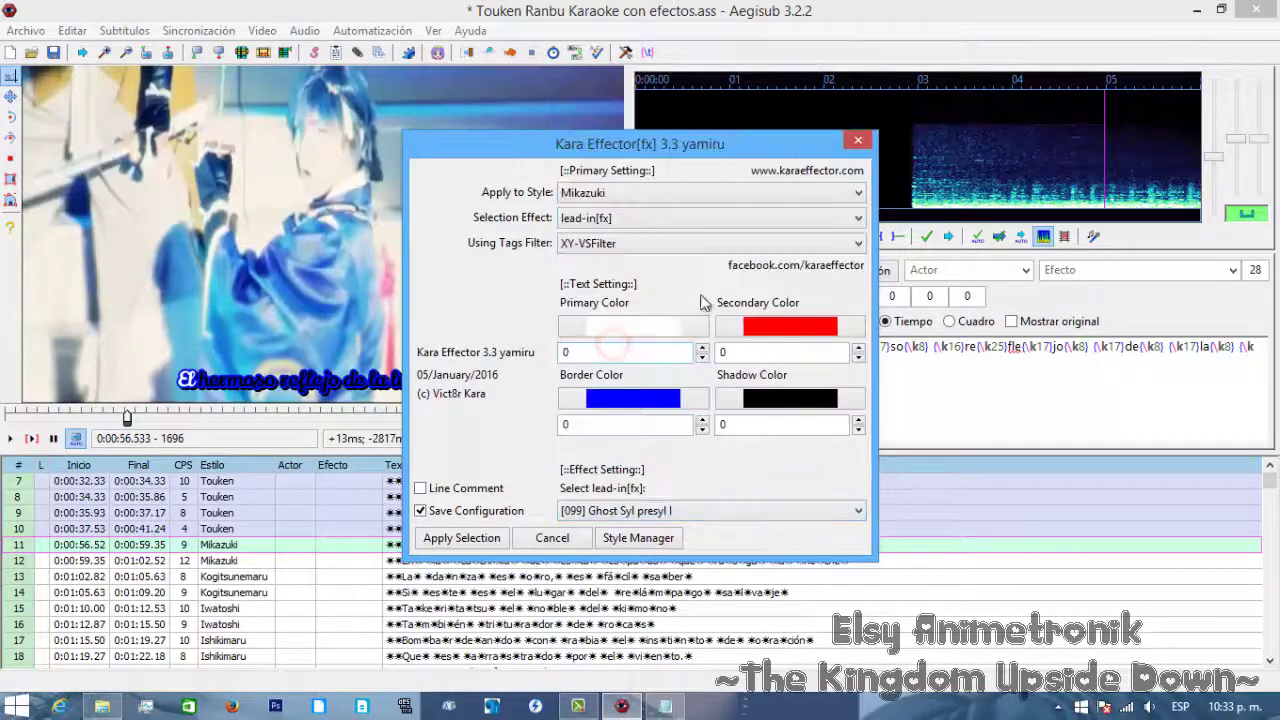
{"action": "left_click", "coordinate": [438, 540]}
{"action": "left_click", "coordinate": [438, 540]}
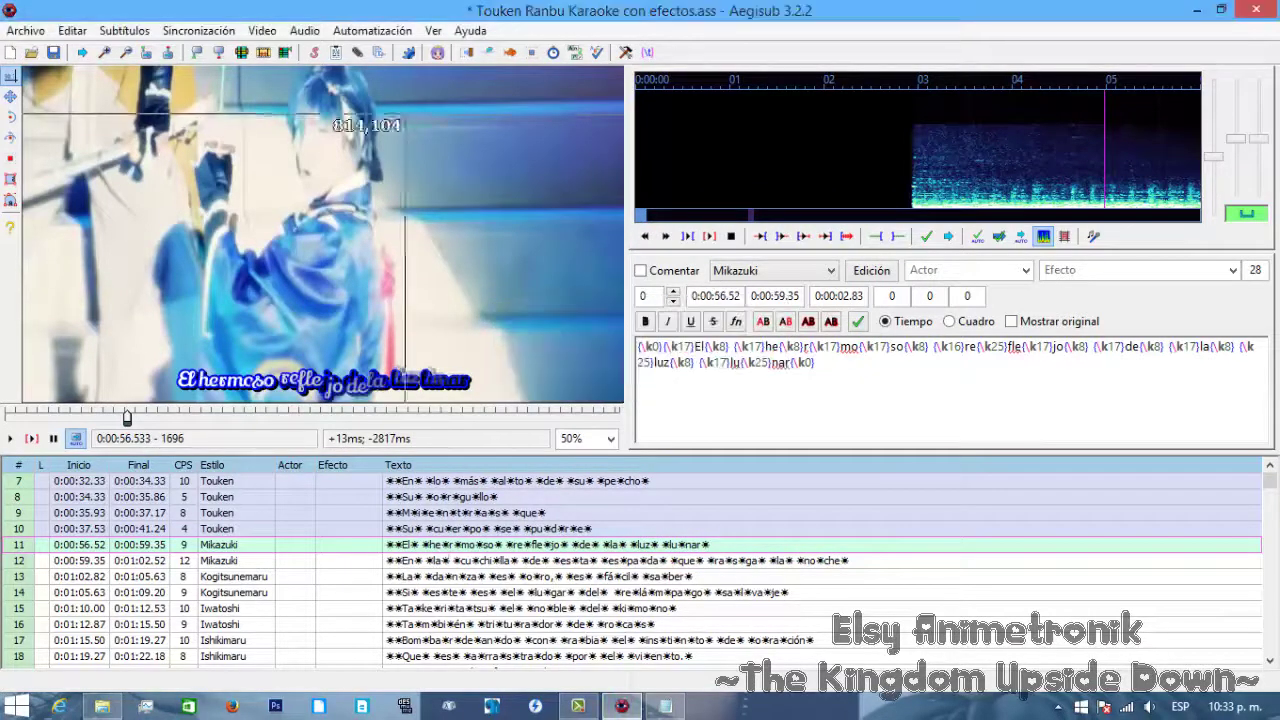
- Run Kara Effector[fx] again and apply the hi-light effect [251] Simple Shine to the Mikazuki style
{"action": "left_click", "coordinate": [372, 30]}
{"action": "left_click", "coordinate": [348, 100]}
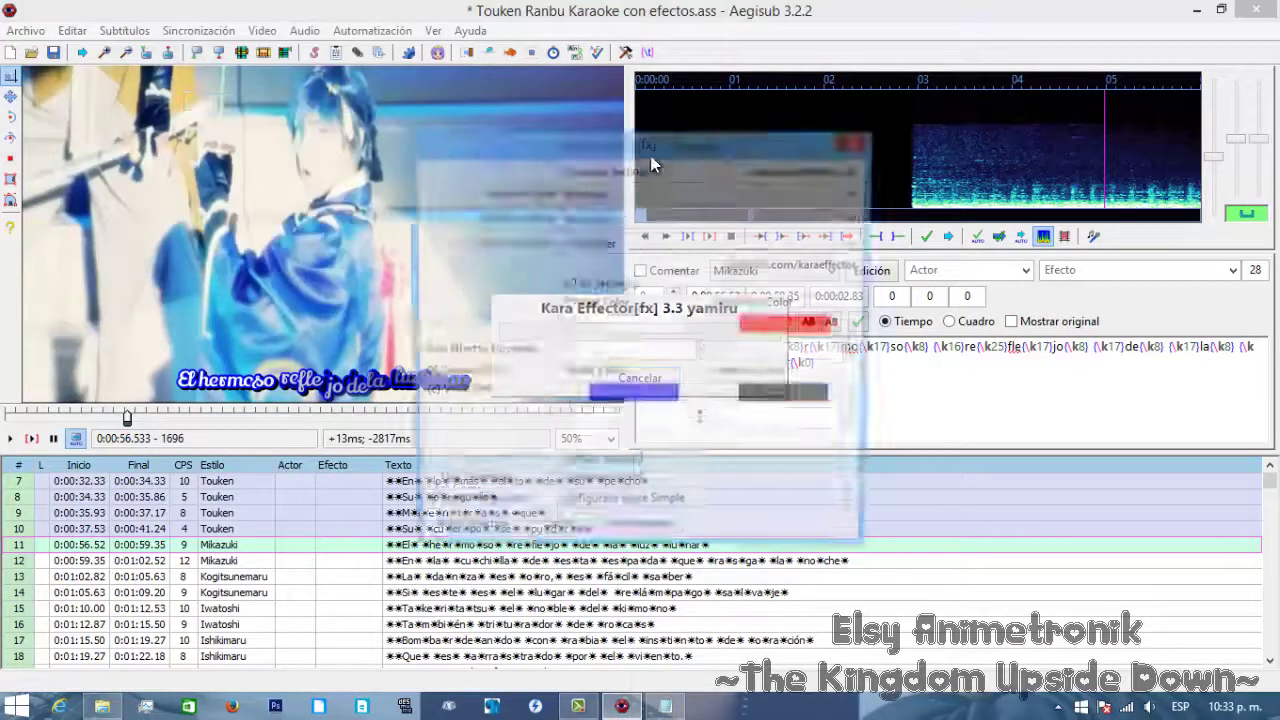
{"action": "left_click", "coordinate": [651, 216]}
{"action": "left_click", "coordinate": [592, 248]}
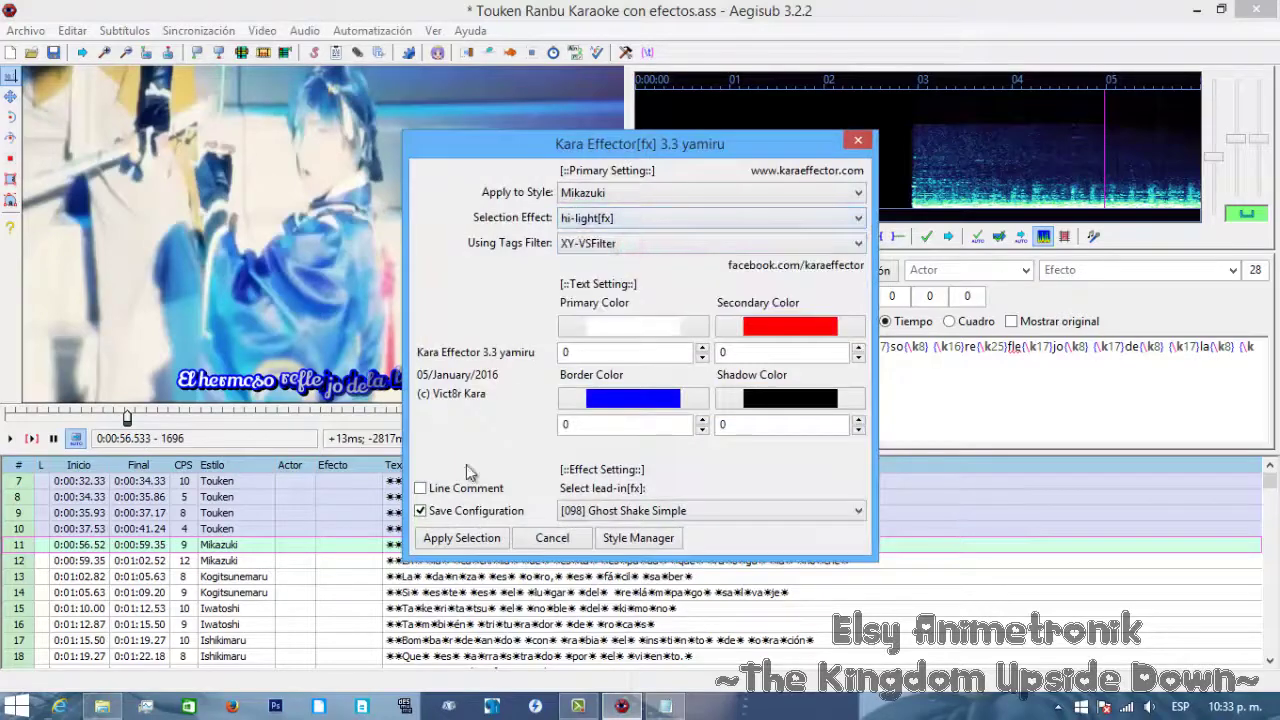
{"action": "left_click", "coordinate": [457, 540]}
{"action": "left_click", "coordinate": [623, 512]}
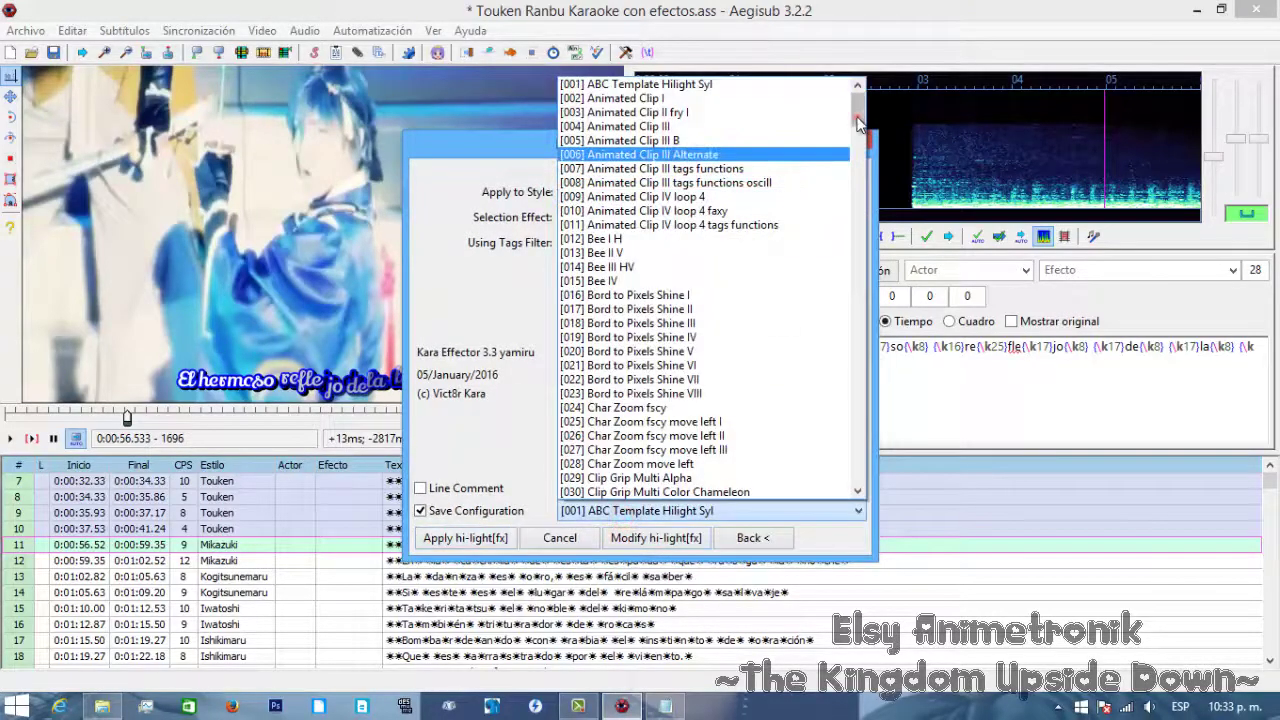
{"action": "scroll", "coordinate": [855, 118], "scroll_direction": "down", "scroll_amount": 15}
{"action": "left_click_drag", "start_coordinate": [859, 400], "coordinate": [859, 358]}
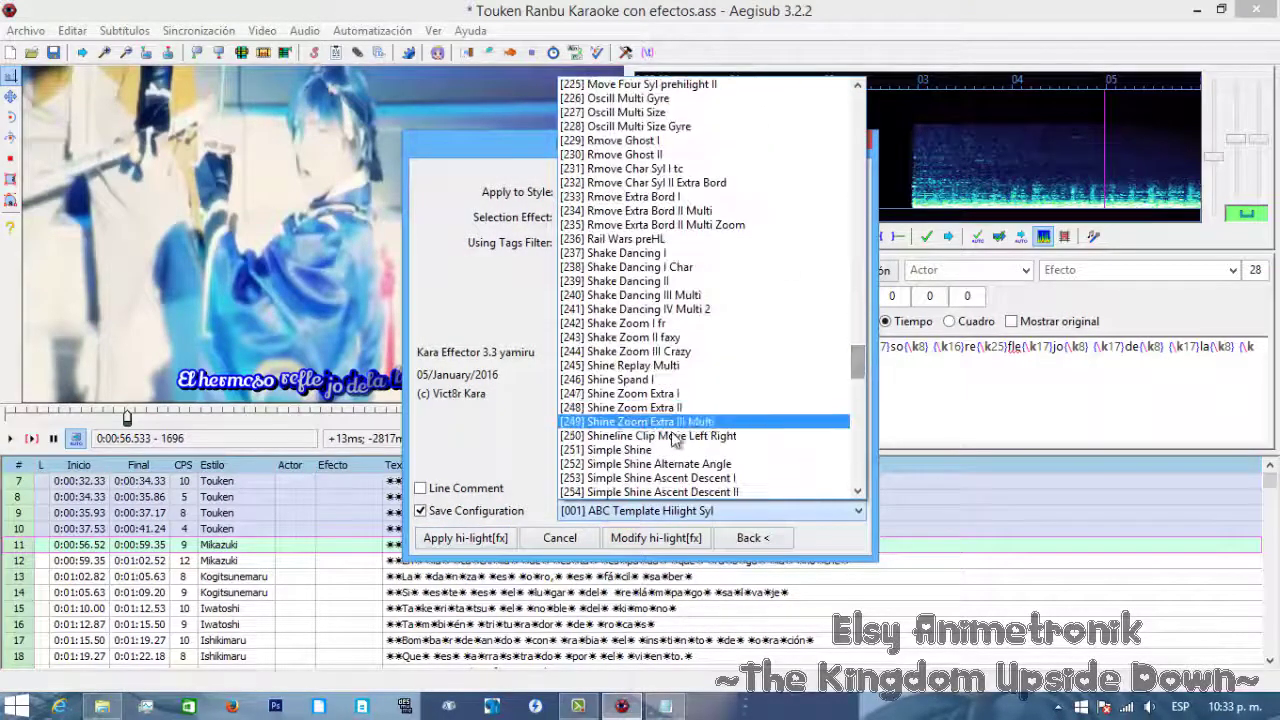
{"action": "left_click", "coordinate": [640, 414]}
{"action": "left_click", "coordinate": [465, 537]}
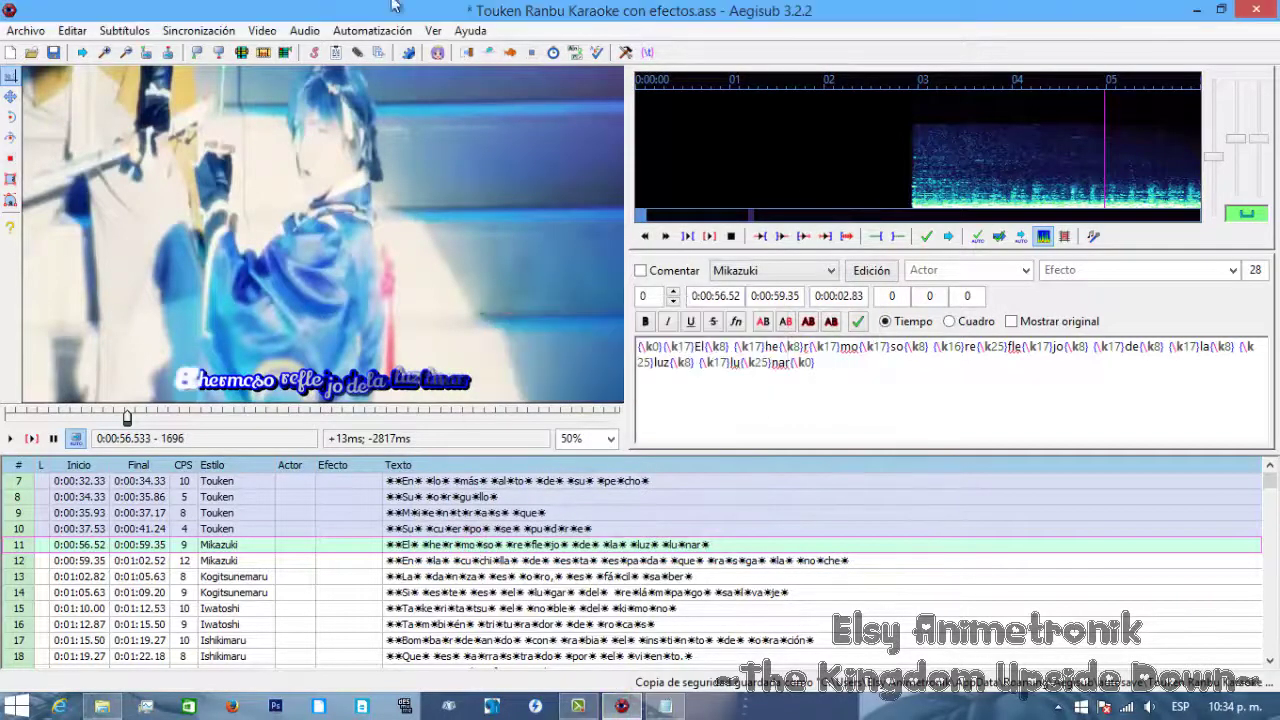
- Apply the shape effect [029] Circle Multi Shape HL to the Mikazuki style with Line Comment enabled, and preview the Mikazuki lines
{"action": "left_click", "coordinate": [383, 38]}
{"action": "left_click", "coordinate": [372, 97]}
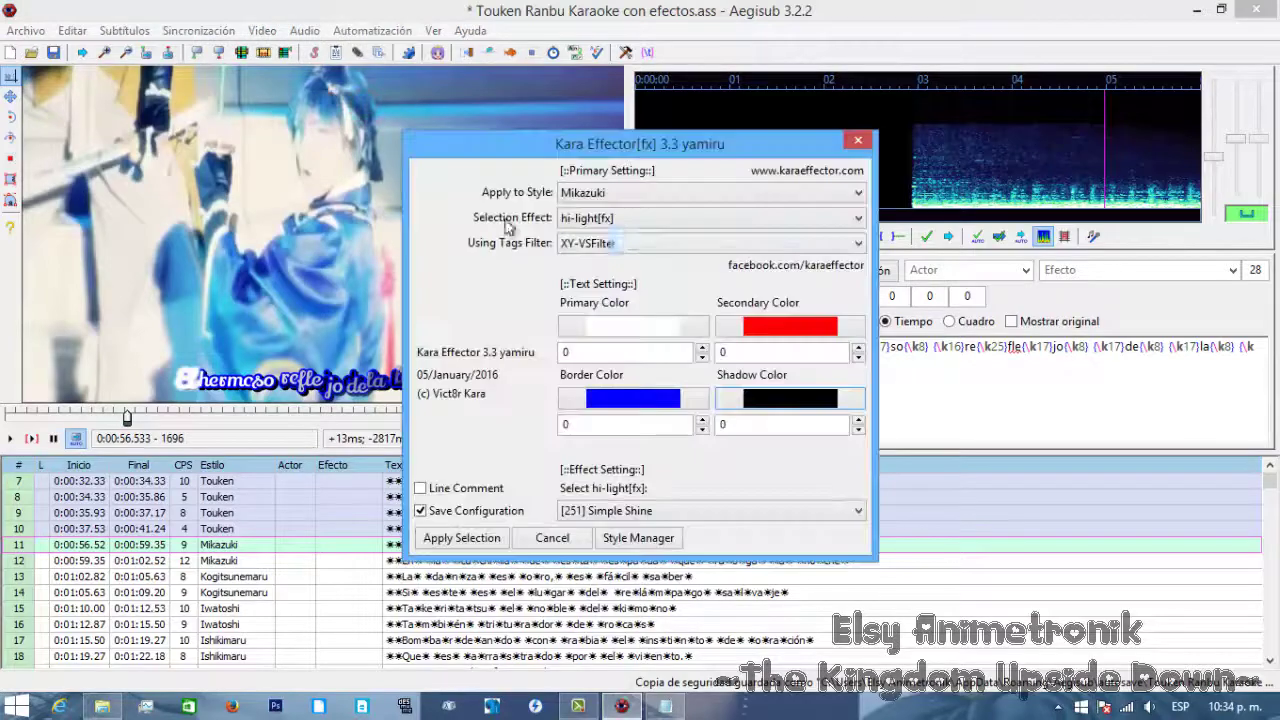
{"action": "left_click", "coordinate": [645, 218]}
{"action": "left_click", "coordinate": [615, 277]}
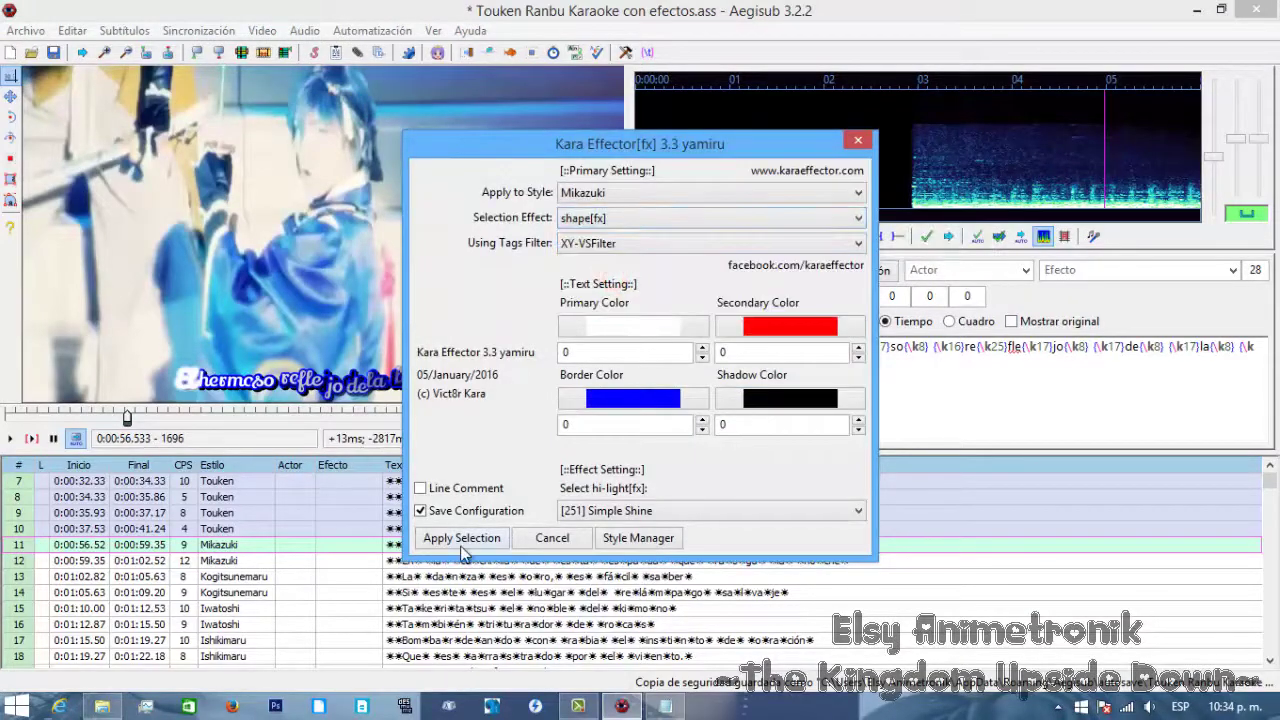
{"action": "left_click", "coordinate": [462, 544]}
{"action": "left_click", "coordinate": [456, 490]}
{"action": "left_click", "coordinate": [620, 512]}
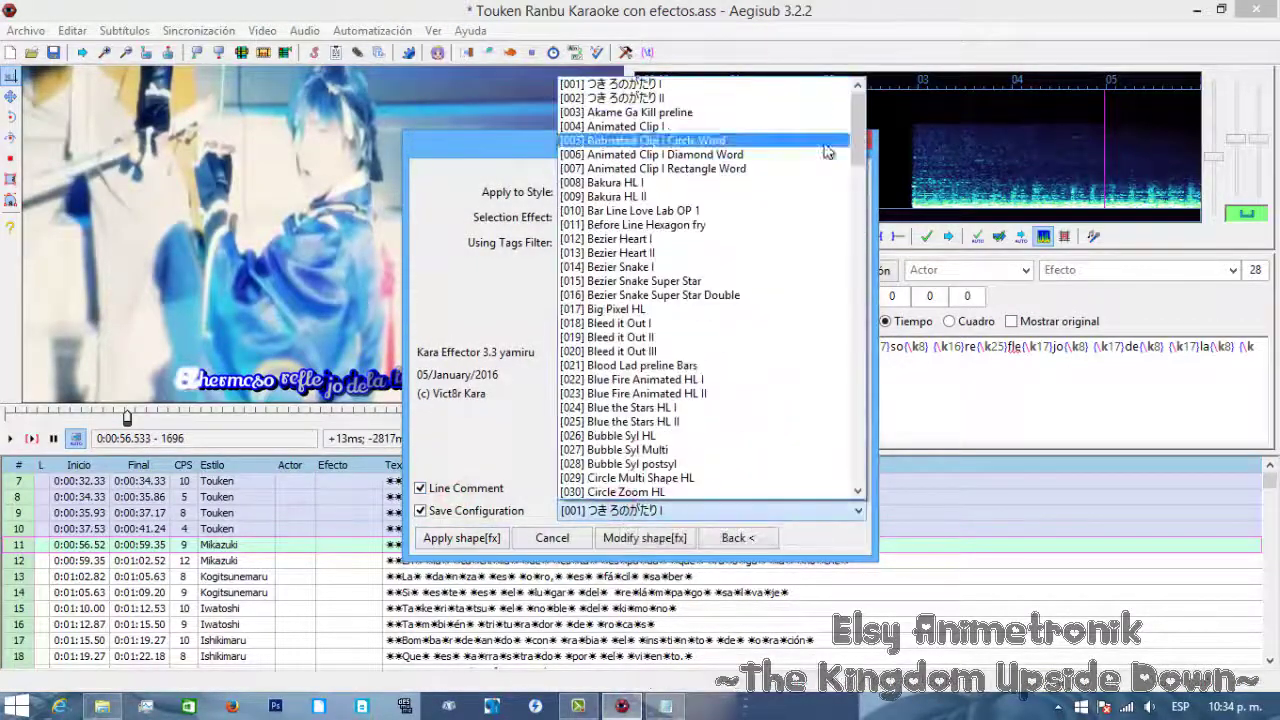
{"action": "left_click", "coordinate": [651, 479]}
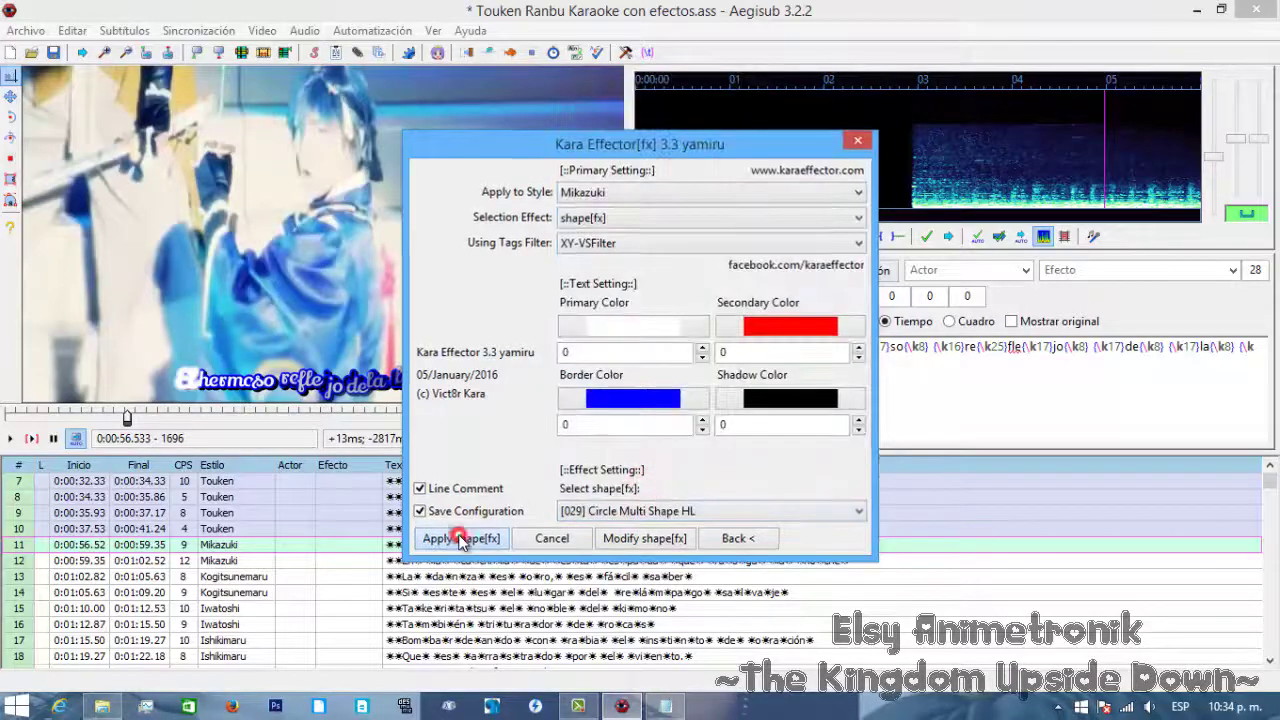
{"action": "left_click", "coordinate": [461, 540]}
{"action": "left_click", "coordinate": [394, 528]}
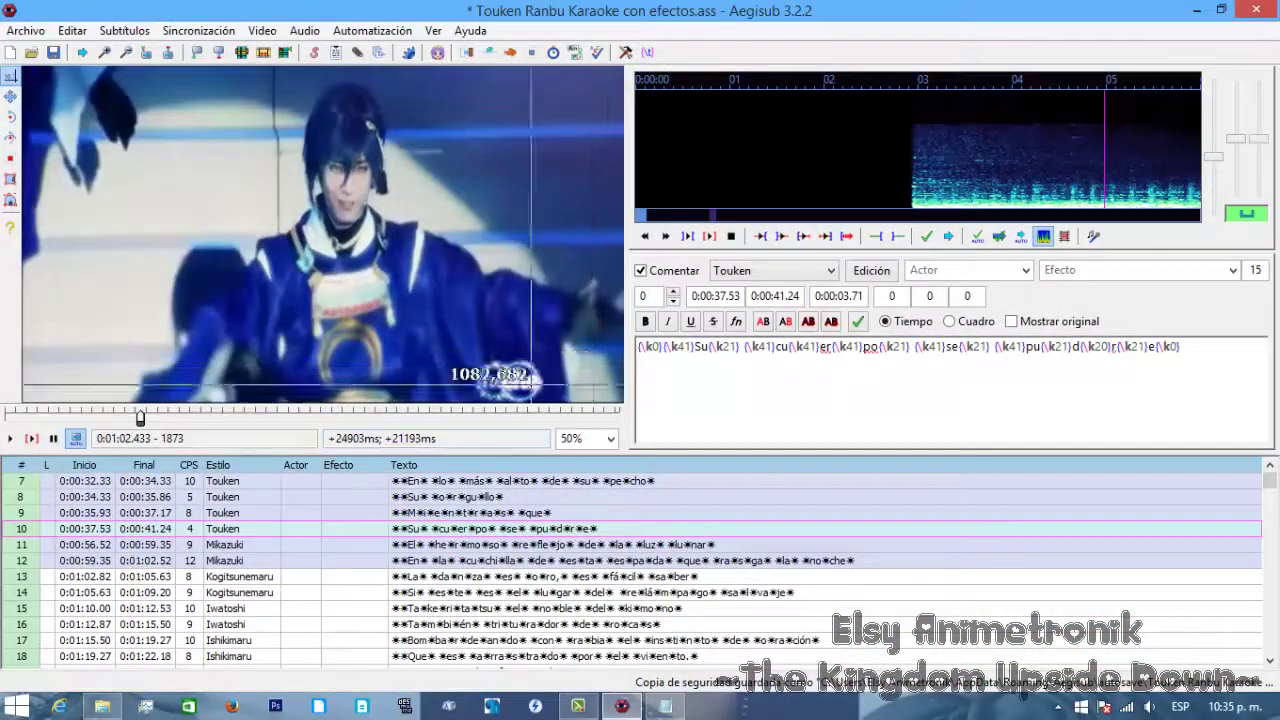
{"action": "left_click", "coordinate": [401, 562]}
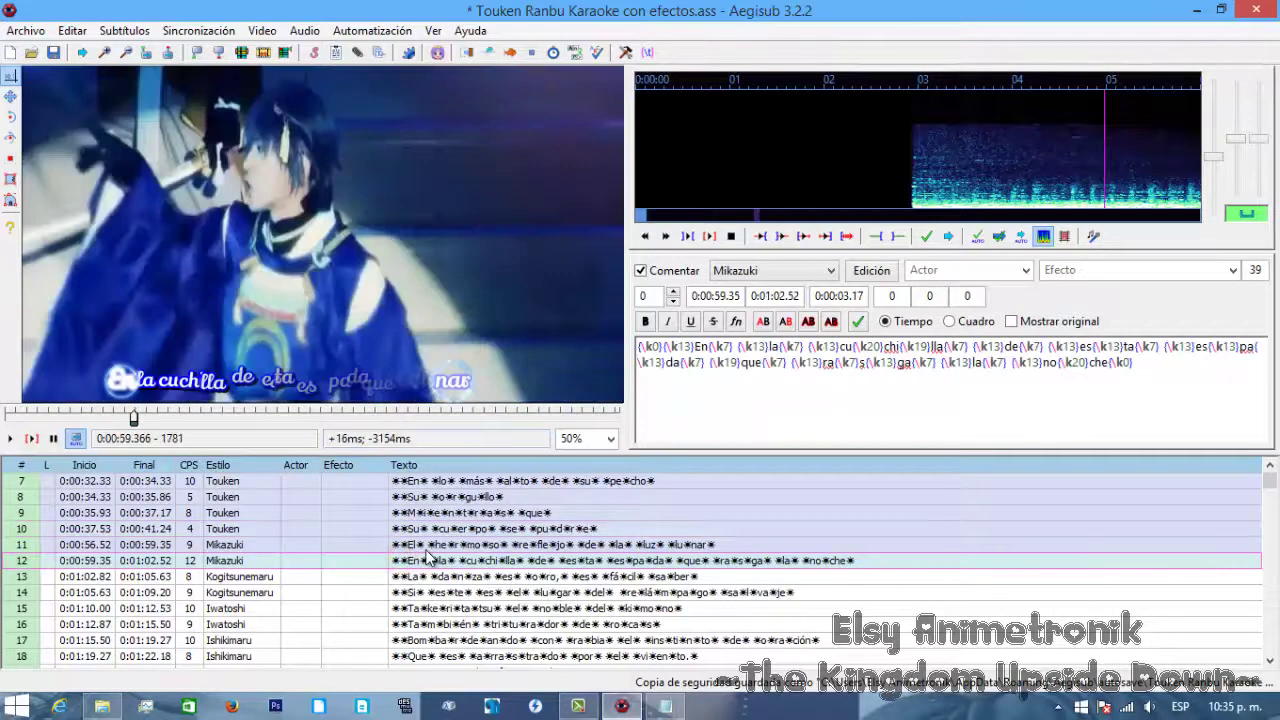
{"action": "left_click", "coordinate": [428, 549]}
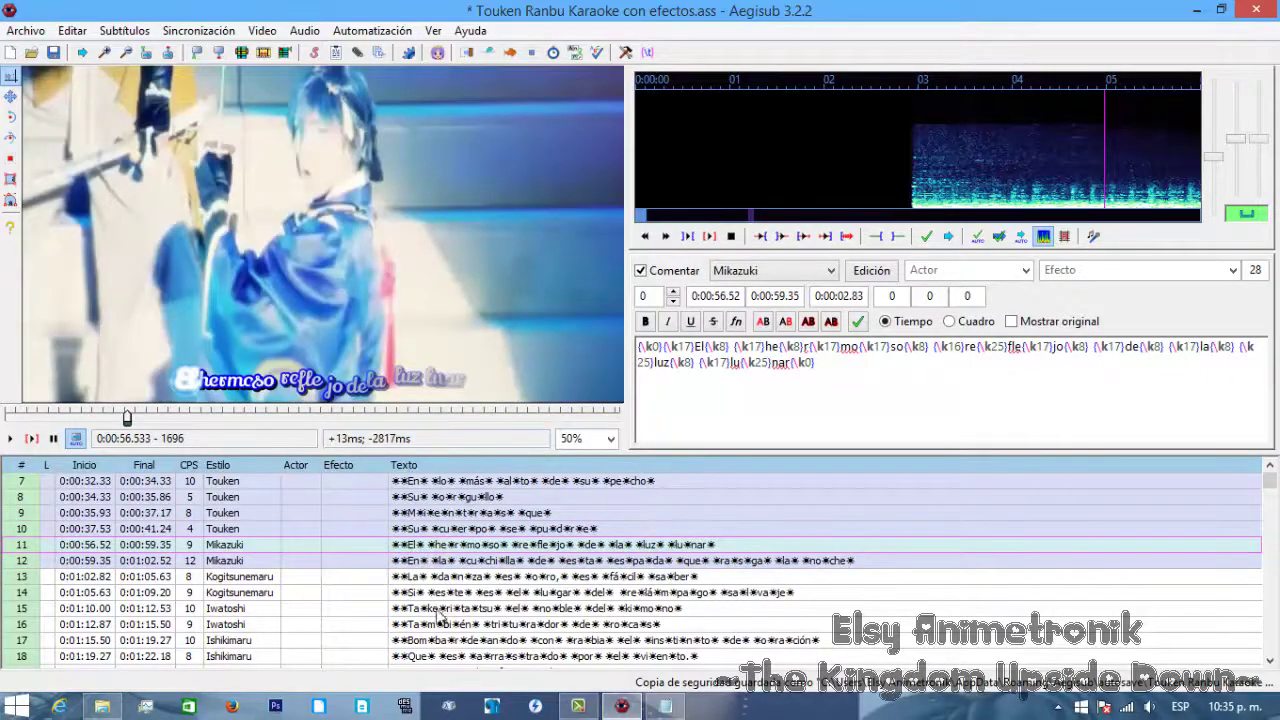
- Run Kara Effector[fx] from the first Kogitsunemaru line and set the style to Kogitsunemaru
{"action": "left_click", "coordinate": [417, 578]}
{"action": "left_click", "coordinate": [372, 30]}
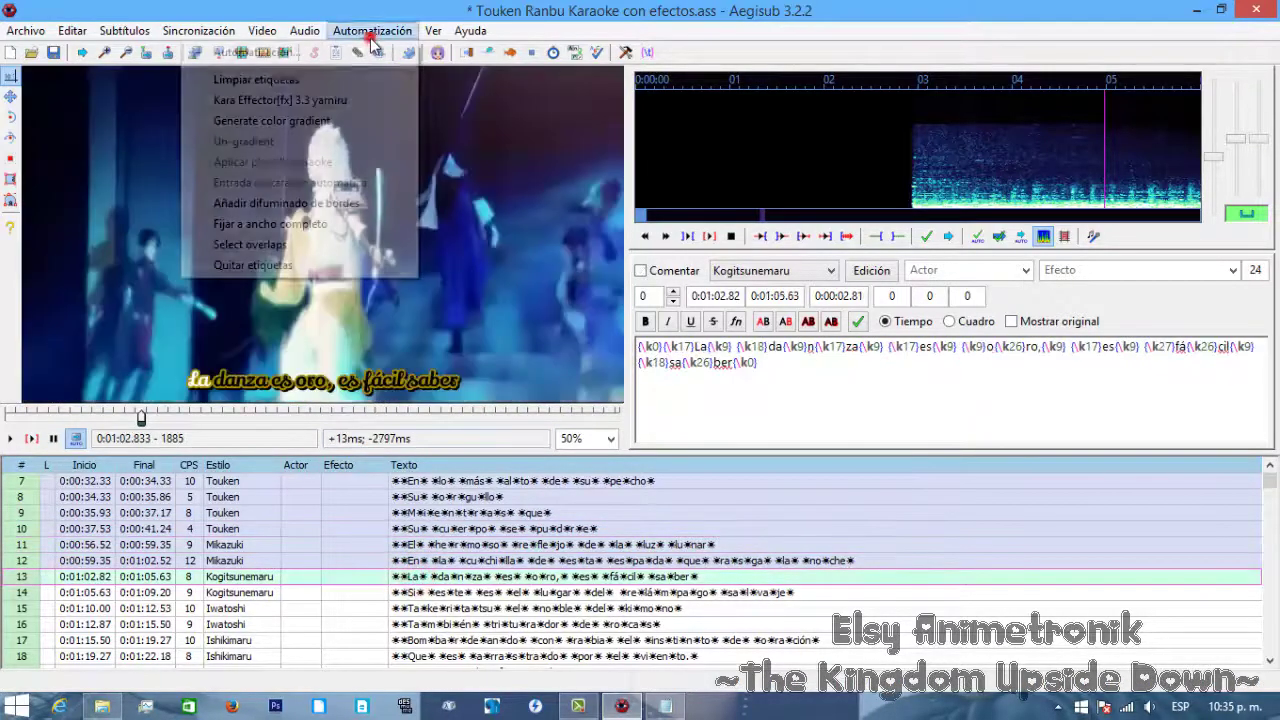
{"action": "left_click", "coordinate": [285, 100]}
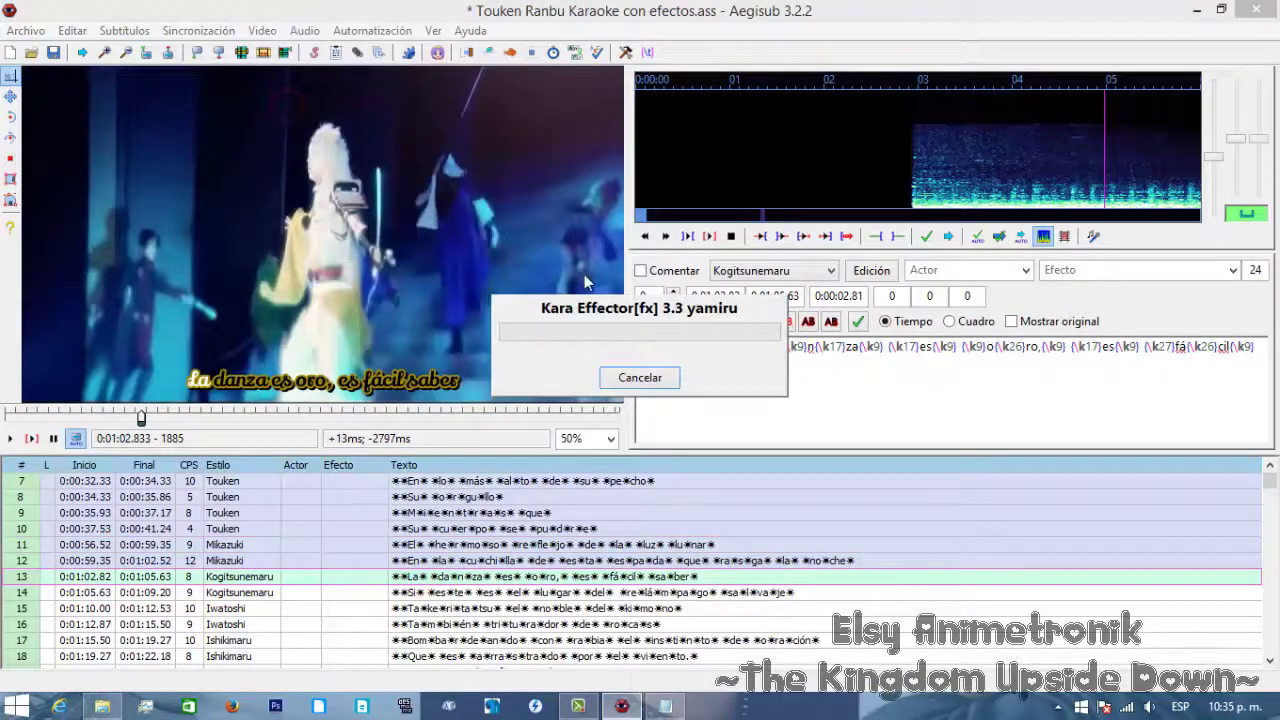
{"action": "left_click", "coordinate": [603, 193]}
{"action": "left_click", "coordinate": [597, 225]}
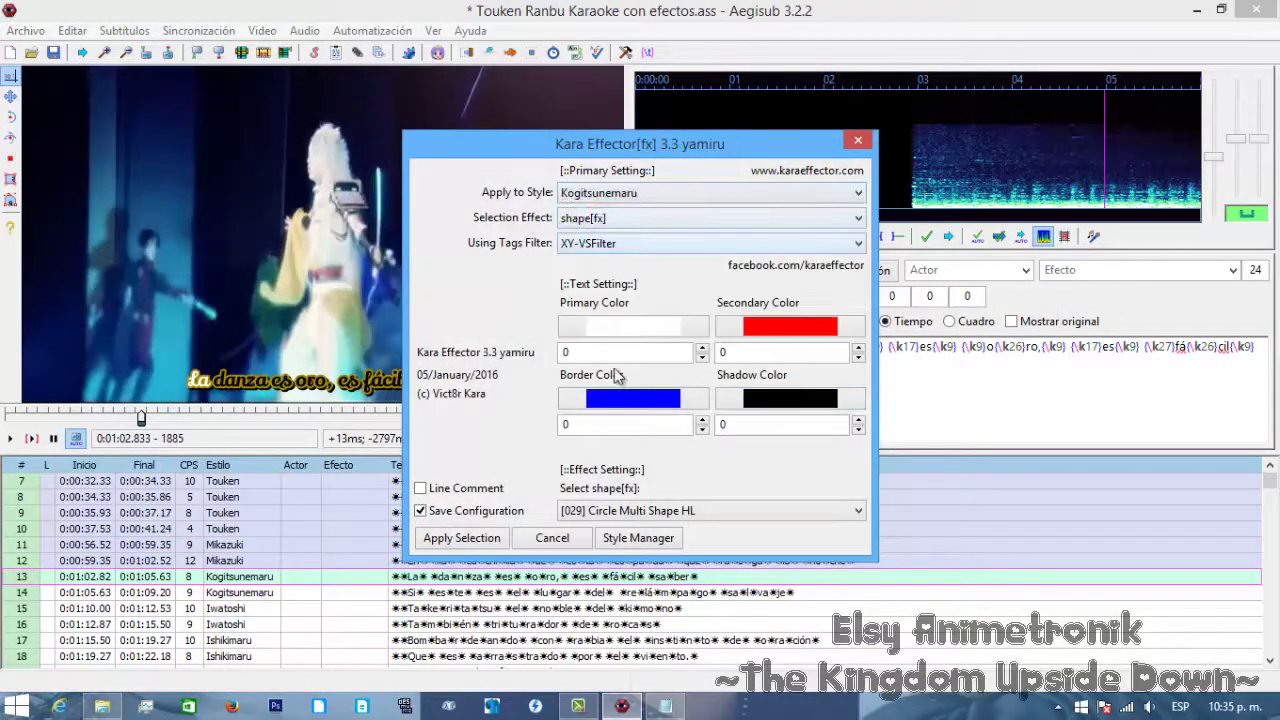
- Set the border color to the kogitsunemaru code #A59408 copied from toukencolor.txt
{"action": "left_click", "coordinate": [633, 398]}
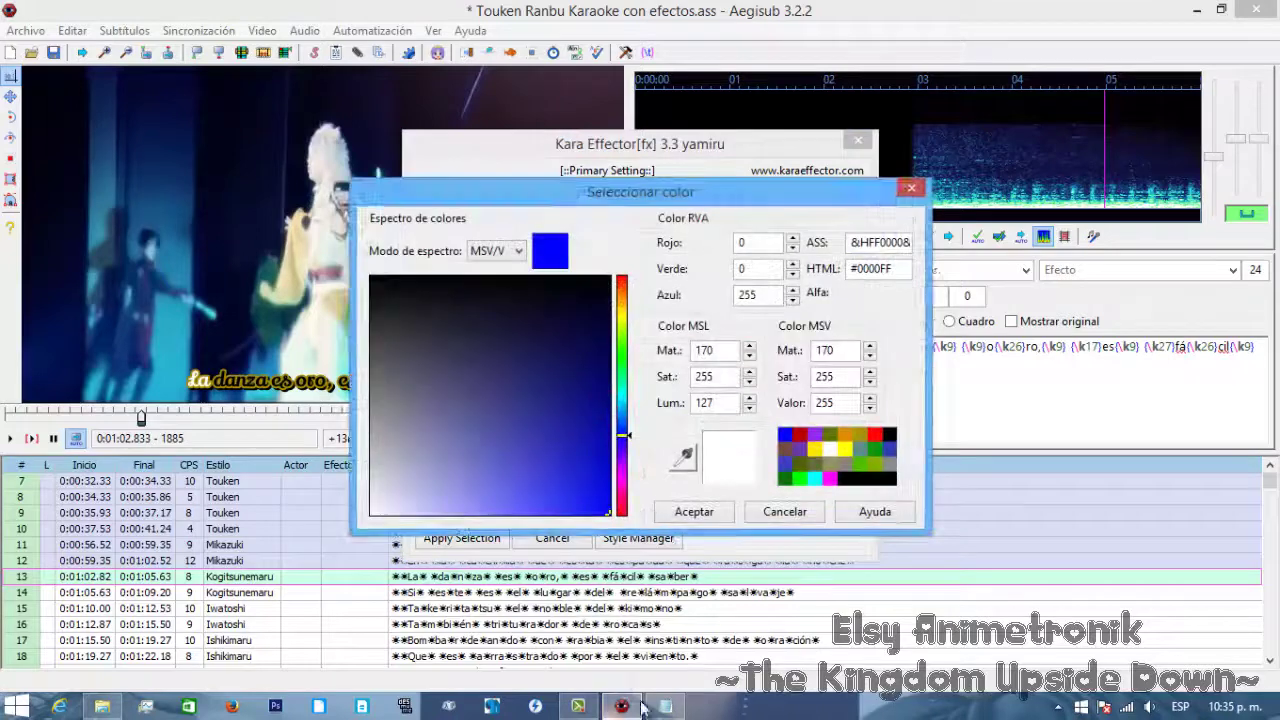
{"action": "left_click", "coordinate": [663, 706]}
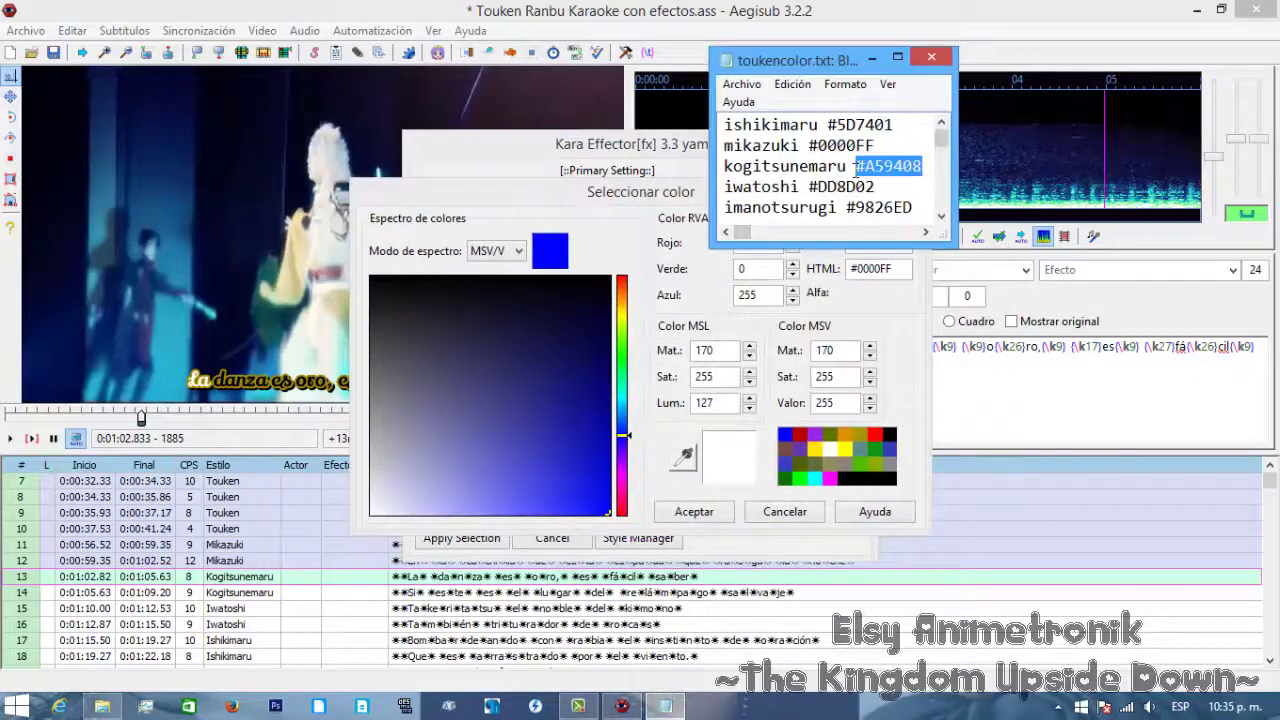
{"action": "left_click", "coordinate": [890, 268]}
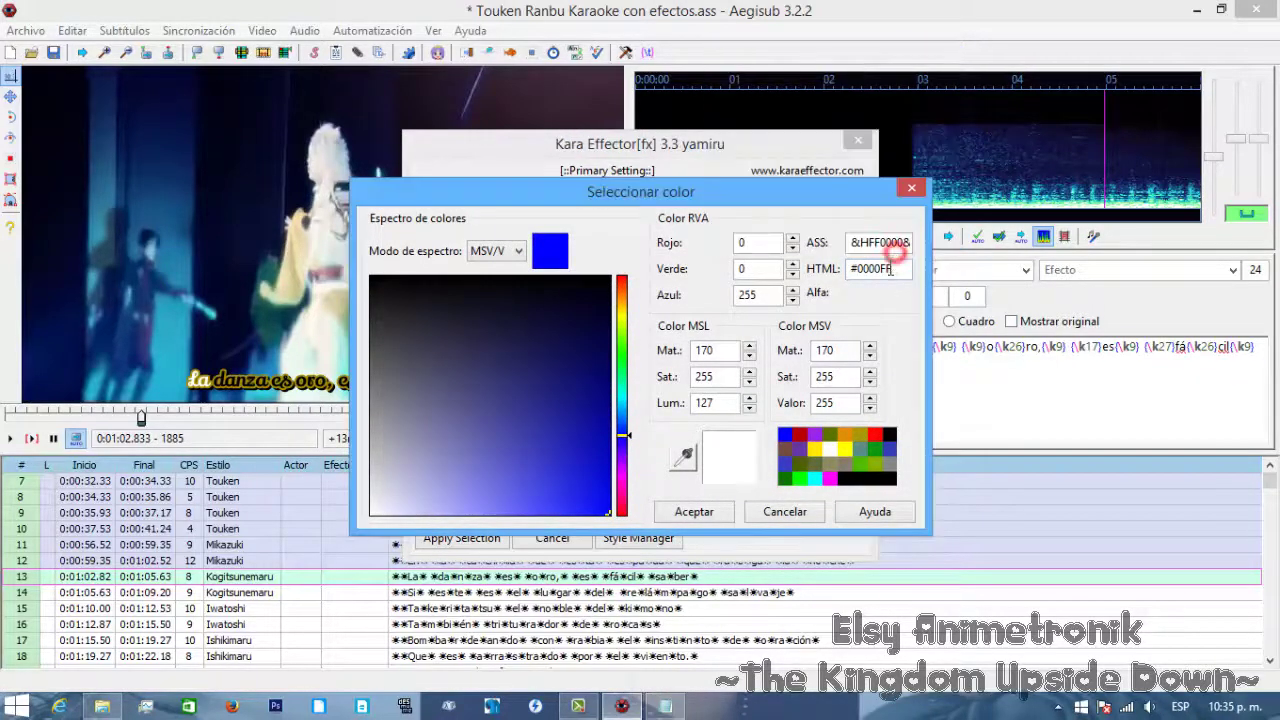
{"action": "type", "text": "#A59408"}
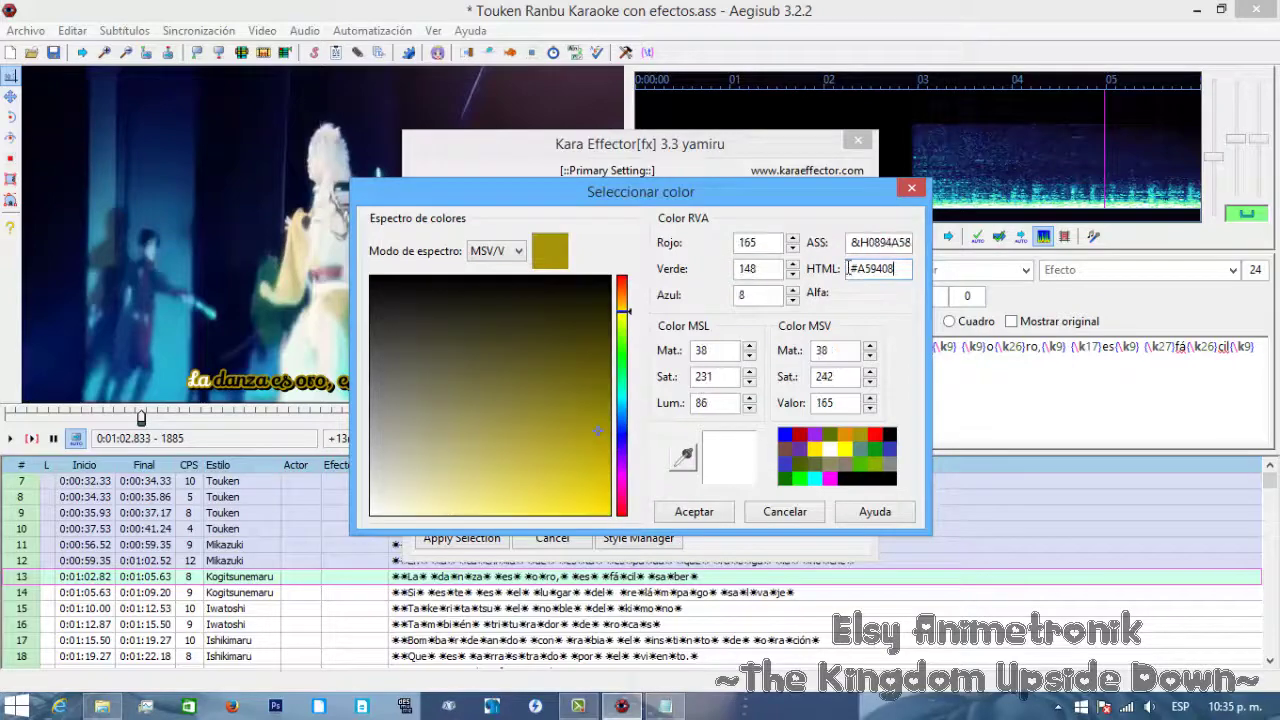
{"action": "left_click", "coordinate": [720, 511]}
- Apply the lead-in effect [098] Ghost Shake Simple to the Kogitsunemaru style
{"action": "left_click", "coordinate": [476, 538]}
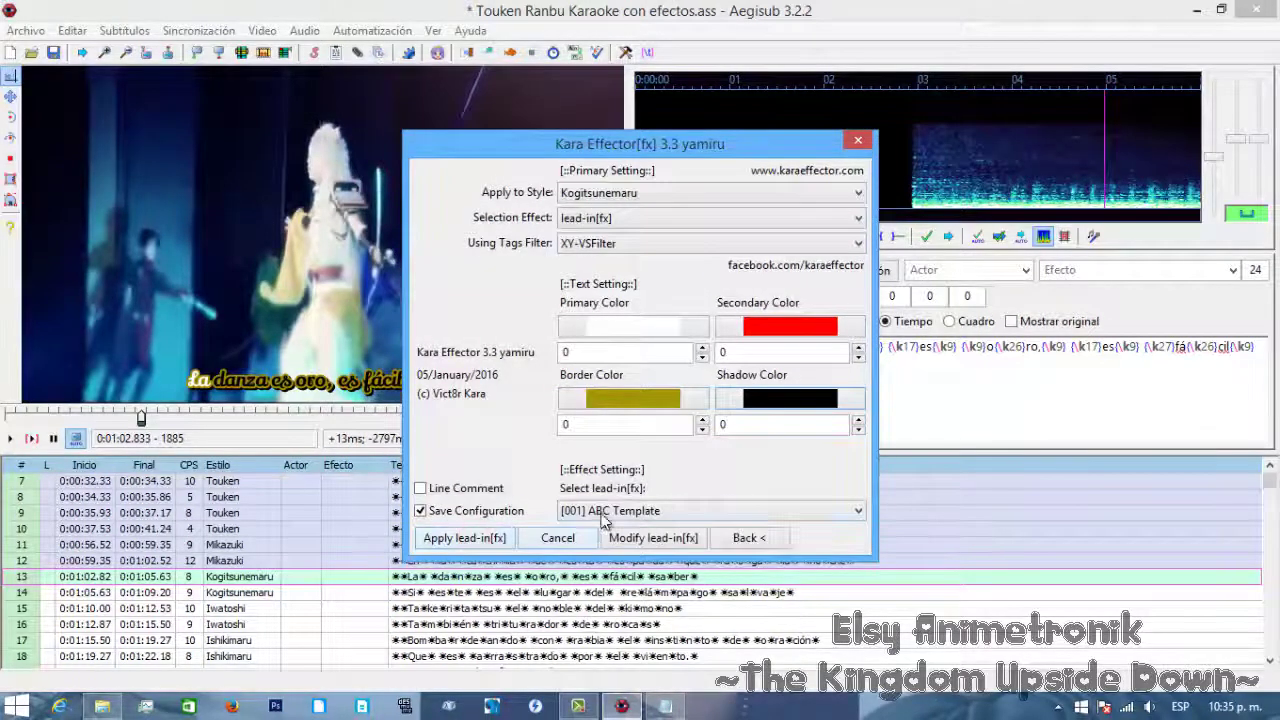
{"action": "left_click", "coordinate": [690, 511]}
{"action": "scroll", "coordinate": [693, 316], "scroll_direction": "down", "scroll_amount": 20}
{"action": "left_click", "coordinate": [622, 337]}
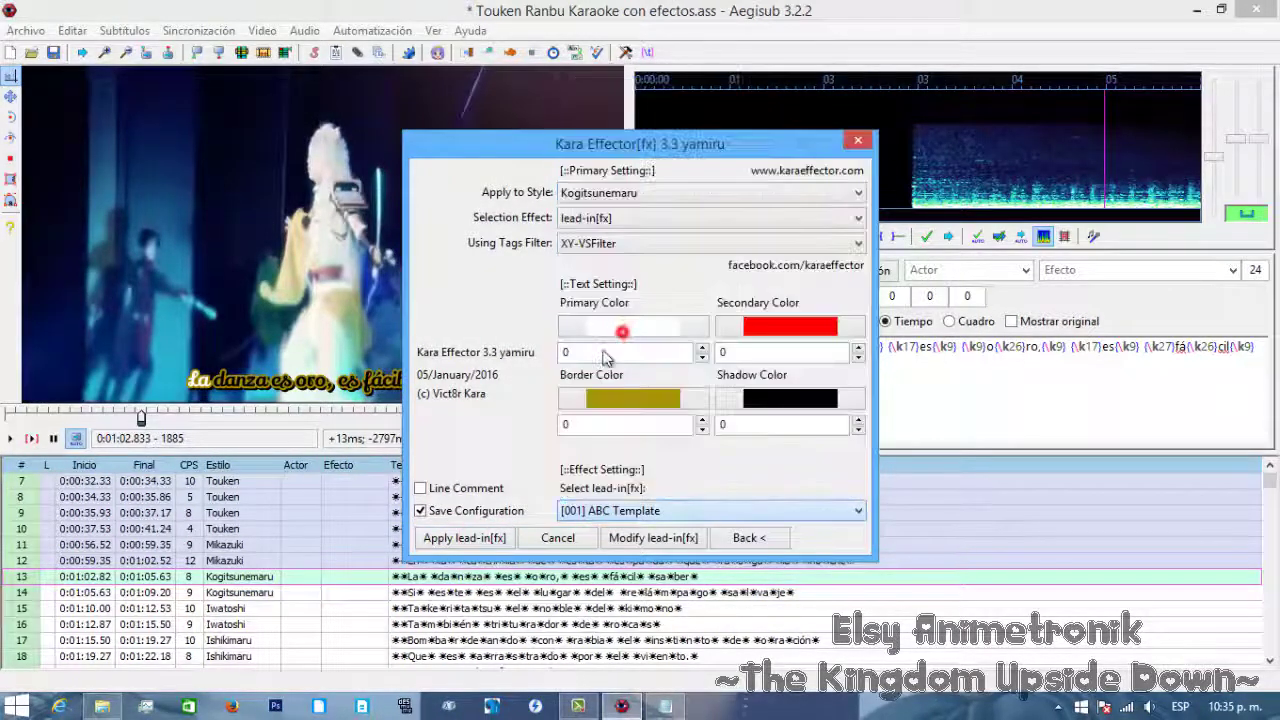
{"action": "left_click", "coordinate": [456, 538]}
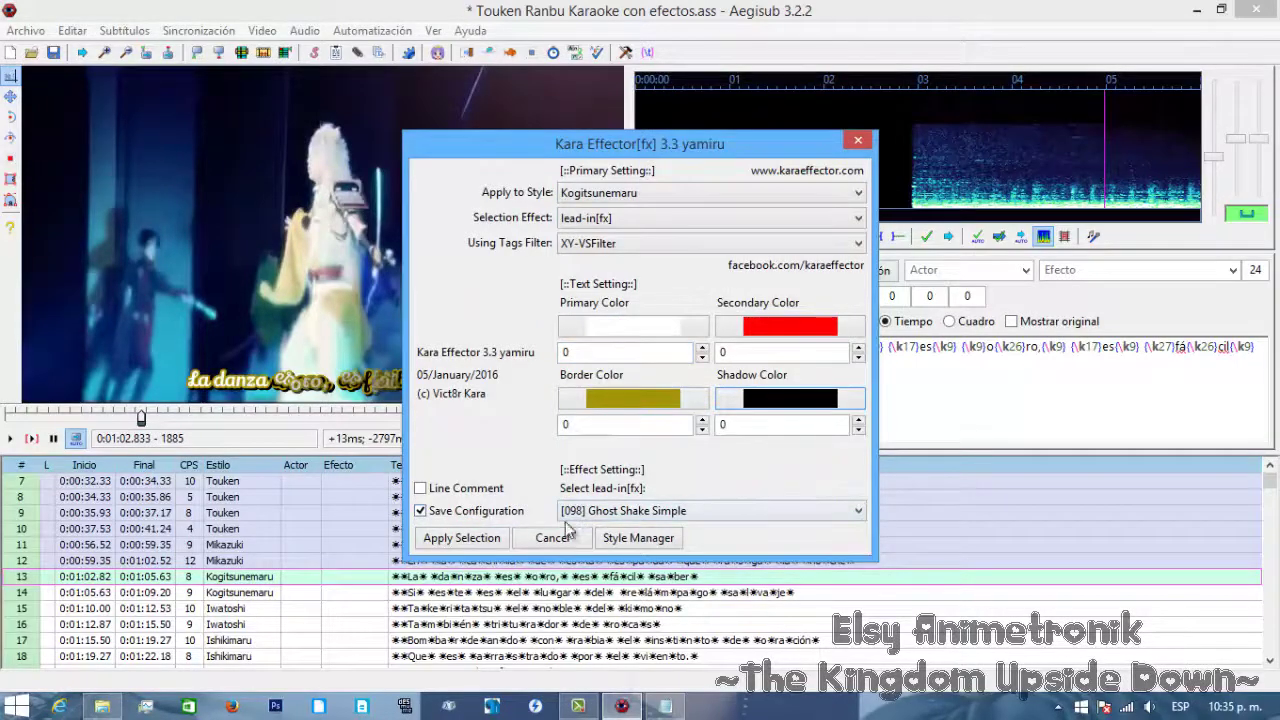
- Apply the hi-light effect [251] Simple Shine to the Kogitsunemaru style
{"action": "left_click", "coordinate": [600, 218]}
{"action": "left_click", "coordinate": [590, 244]}
{"action": "left_click", "coordinate": [488, 537]}
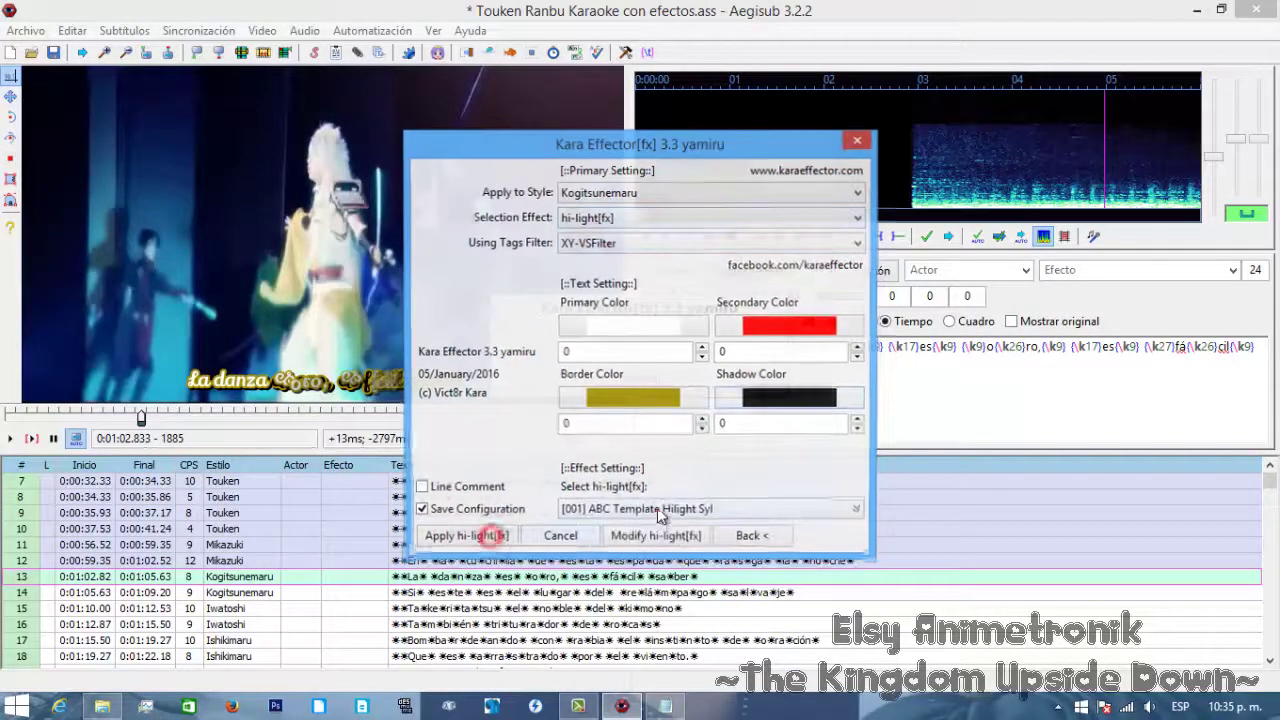
{"action": "left_click", "coordinate": [650, 511]}
{"action": "left_click_drag", "start_coordinate": [854, 118], "coordinate": [866, 370]}
{"action": "left_click", "coordinate": [678, 436]}
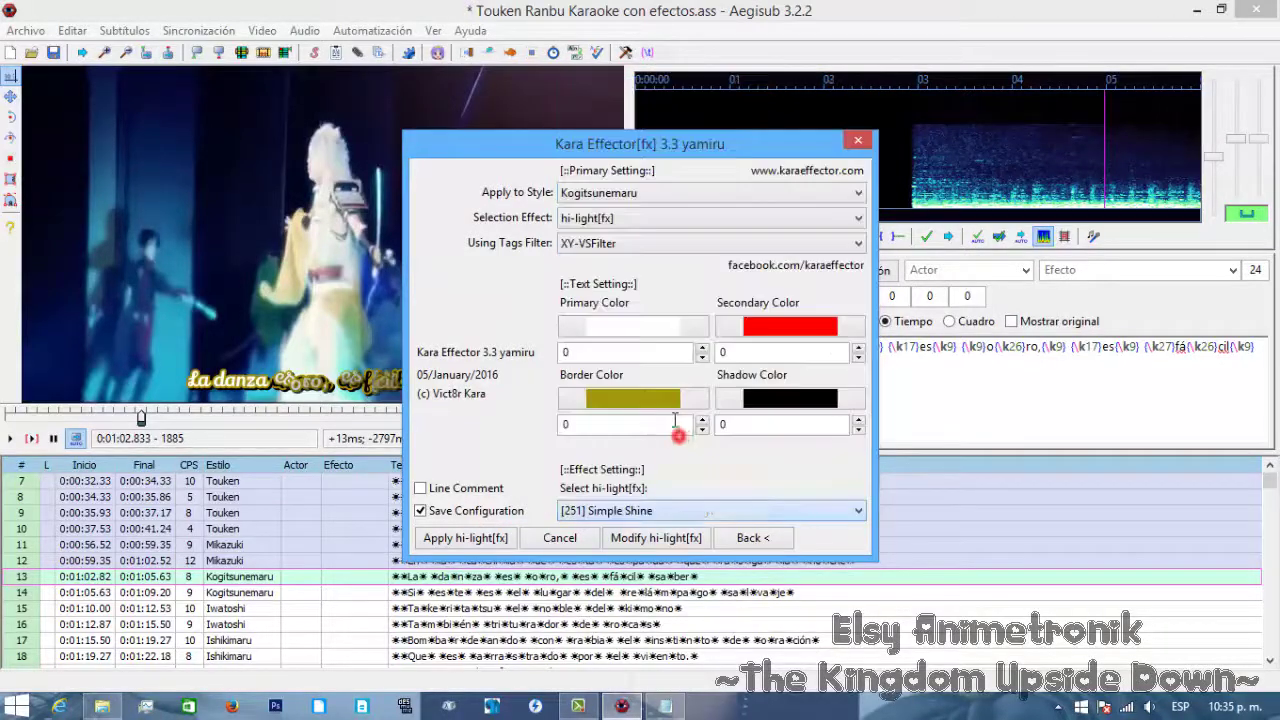
{"action": "left_click", "coordinate": [482, 538]}
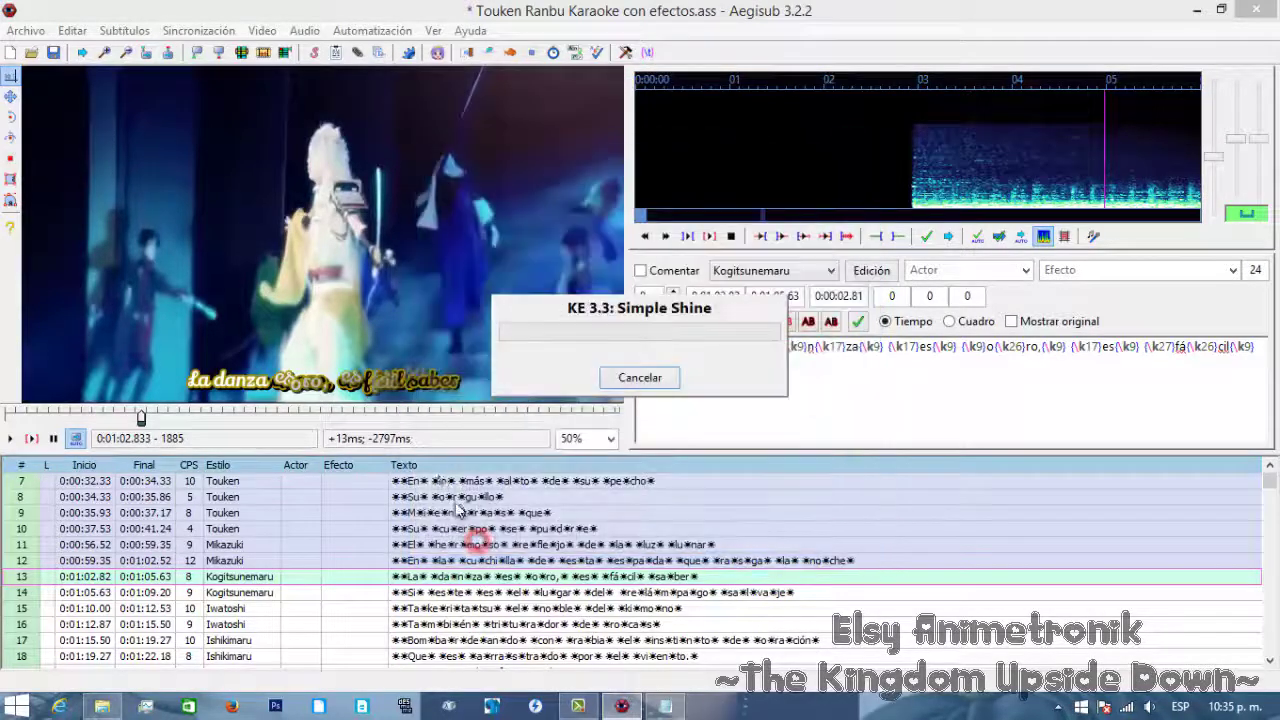
- Apply the shape effect [016] Bezier Snake Super Star Double to the Kogitsunemaru style with Line Comment enabled, and preview the line
{"action": "left_click", "coordinate": [370, 30]}
{"action": "left_click", "coordinate": [300, 97]}
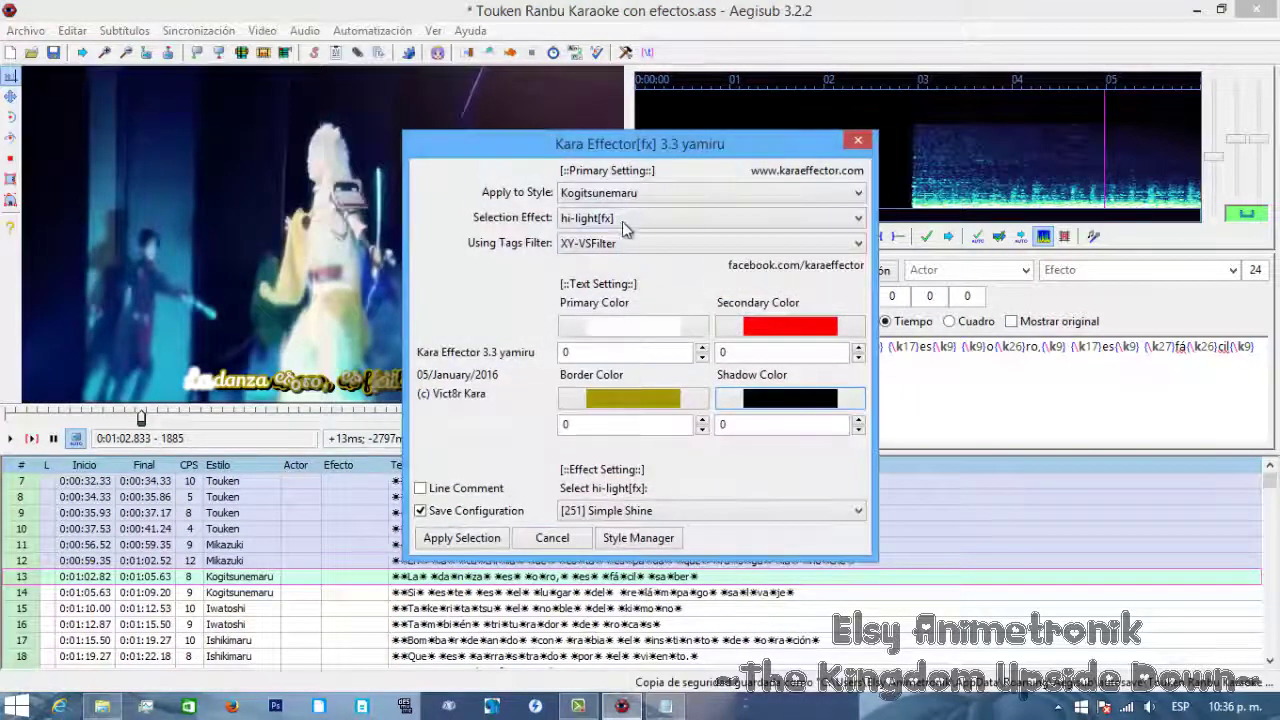
{"action": "left_click", "coordinate": [624, 228]}
{"action": "left_click", "coordinate": [614, 282]}
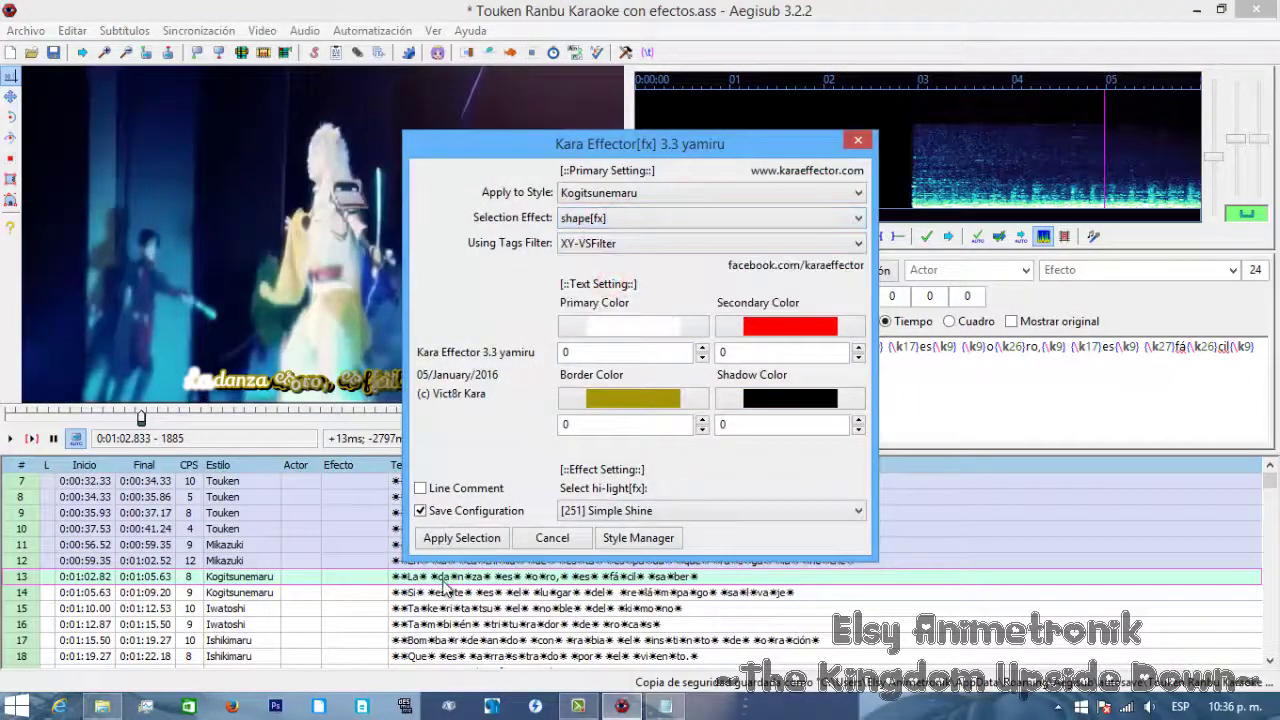
{"action": "left_click", "coordinate": [452, 539]}
{"action": "left_click", "coordinate": [590, 512]}
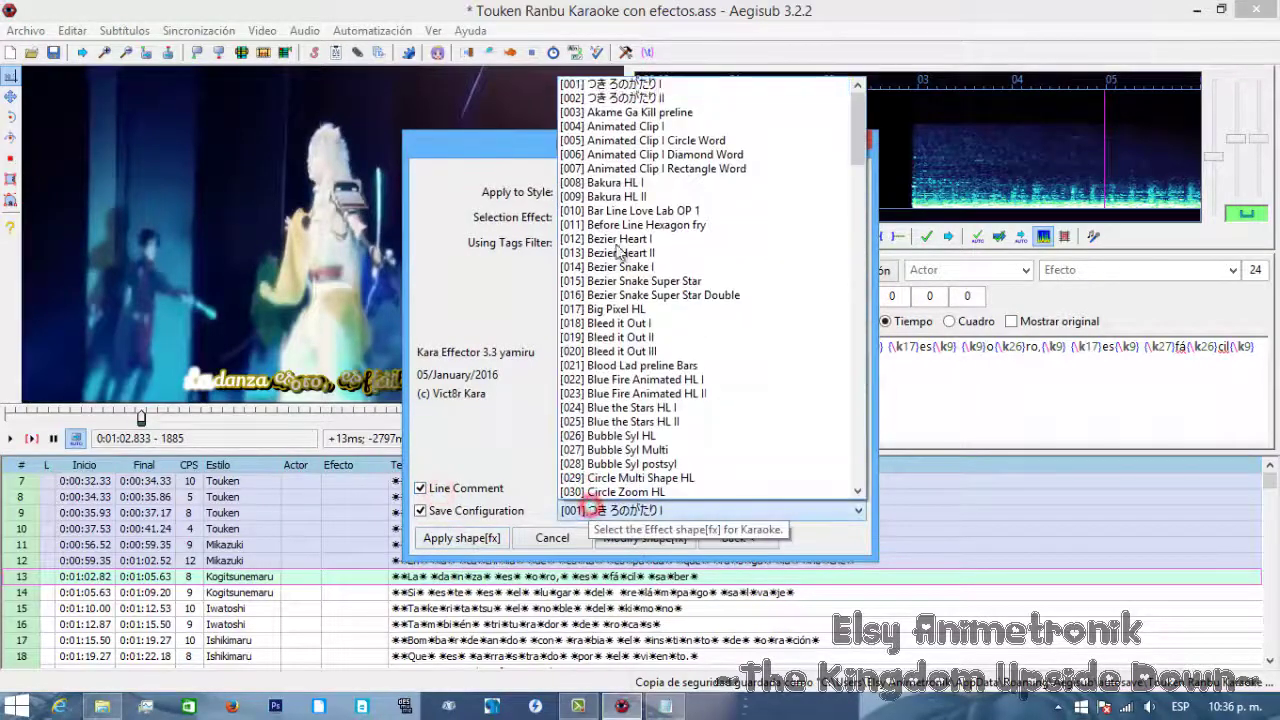
{"action": "scroll", "coordinate": [668, 328], "scroll_direction": "down", "scroll_amount": 8}
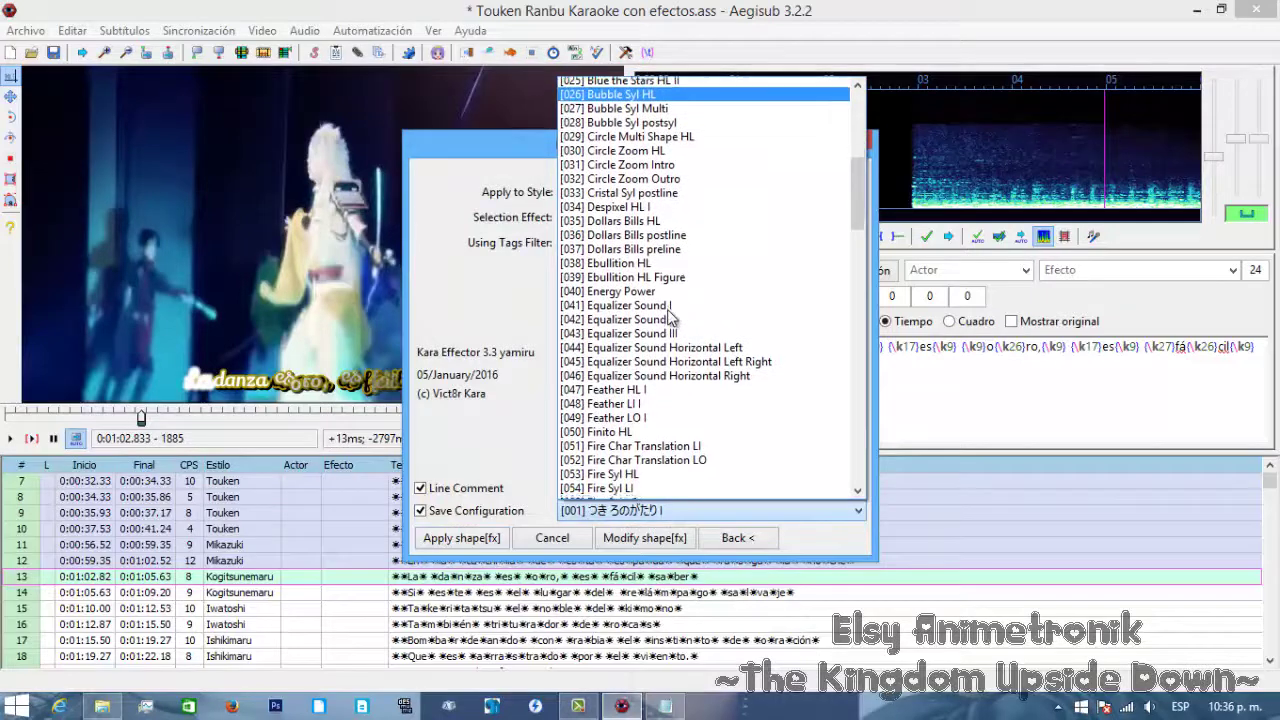
{"action": "scroll", "coordinate": [670, 316], "scroll_direction": "down", "scroll_amount": 4}
{"action": "scroll", "coordinate": [671, 316], "scroll_direction": "up", "scroll_amount": 7}
{"action": "scroll", "coordinate": [672, 314], "scroll_direction": "up", "scroll_amount": 2}
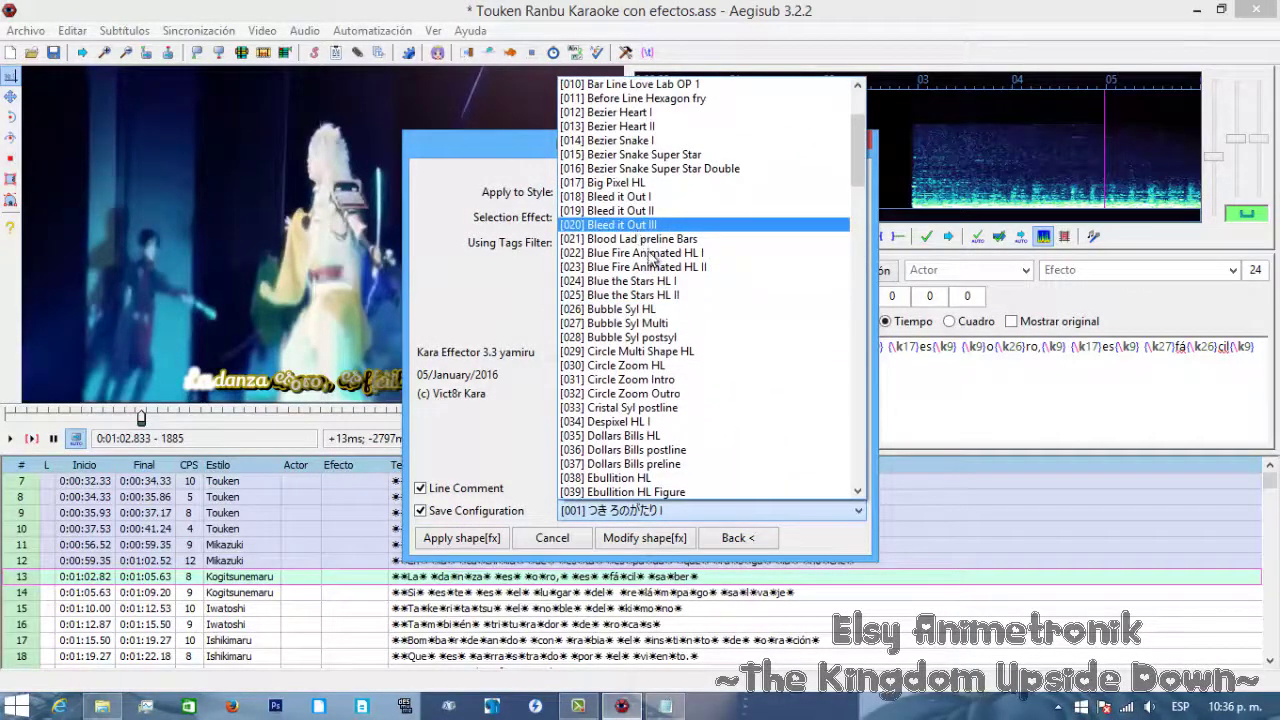
{"action": "scroll", "coordinate": [698, 215], "scroll_direction": "up", "scroll_amount": 1}
{"action": "left_click", "coordinate": [700, 210]}
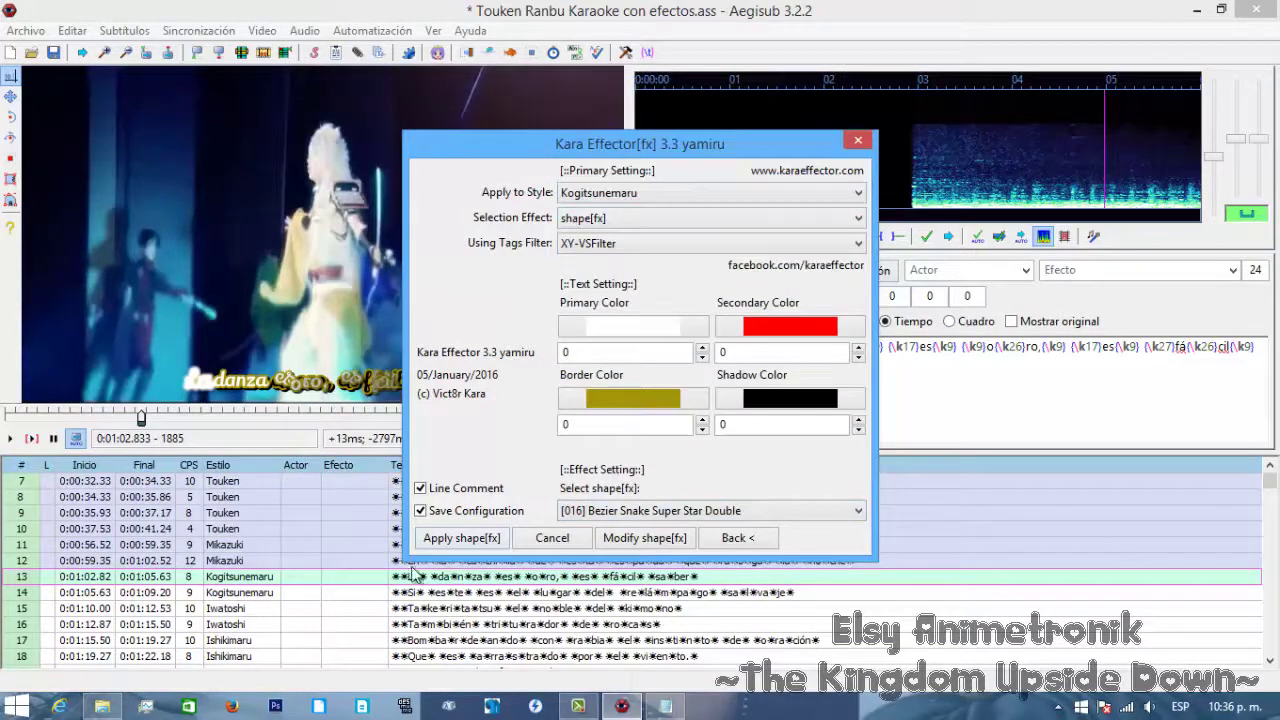
{"action": "left_click", "coordinate": [484, 545]}
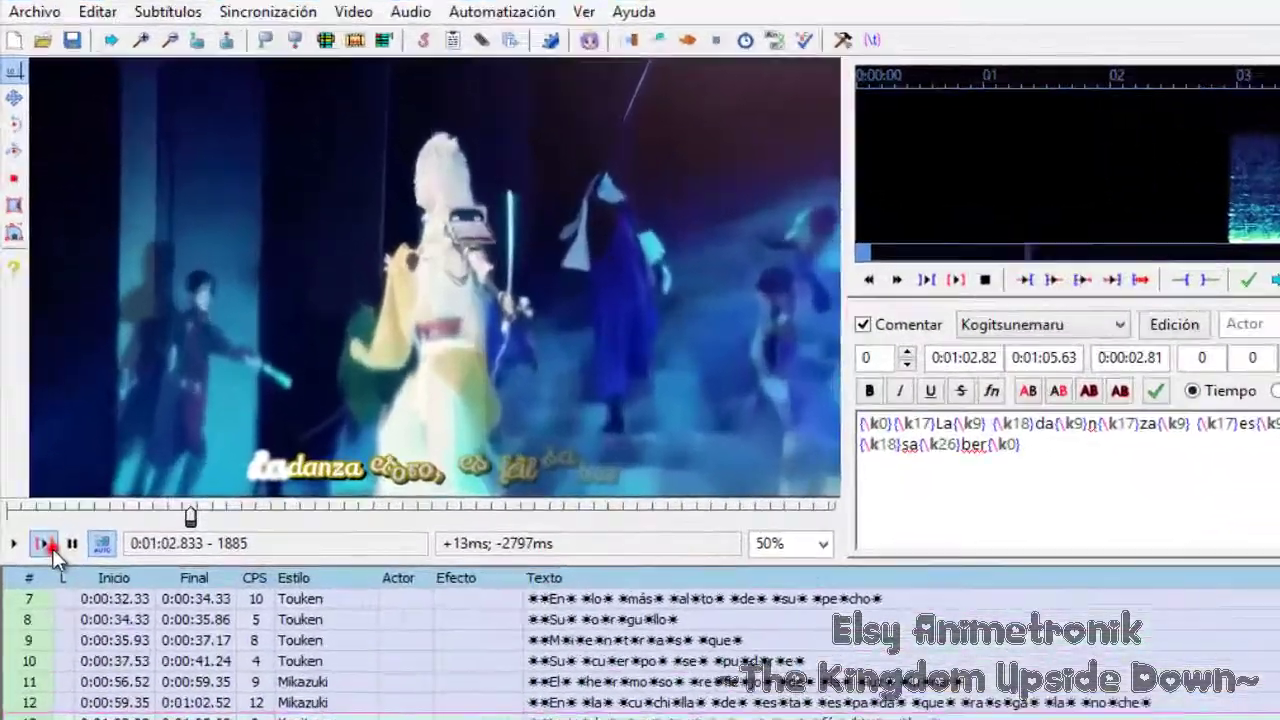
{"action": "left_click", "coordinate": [31, 438]}
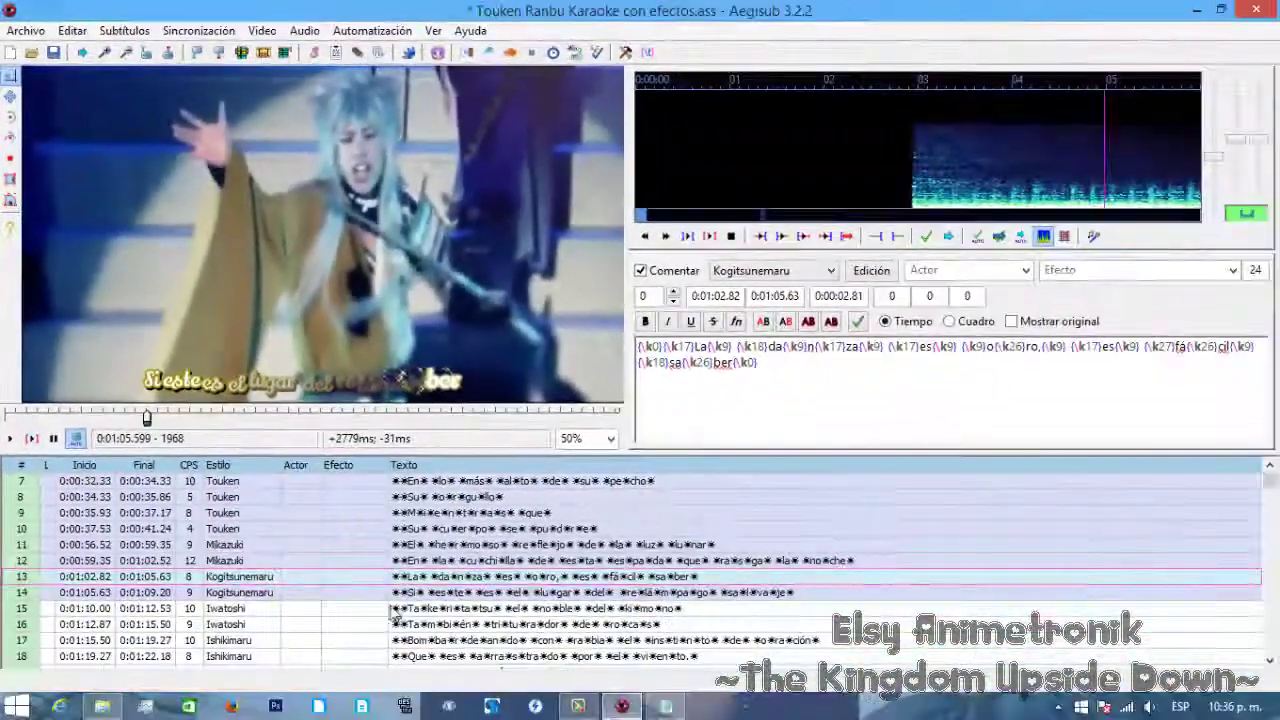
- Run Kara Effector[fx] from the first Iwatoshi line and set the style to Iwatoshi
{"action": "left_click", "coordinate": [400, 608]}
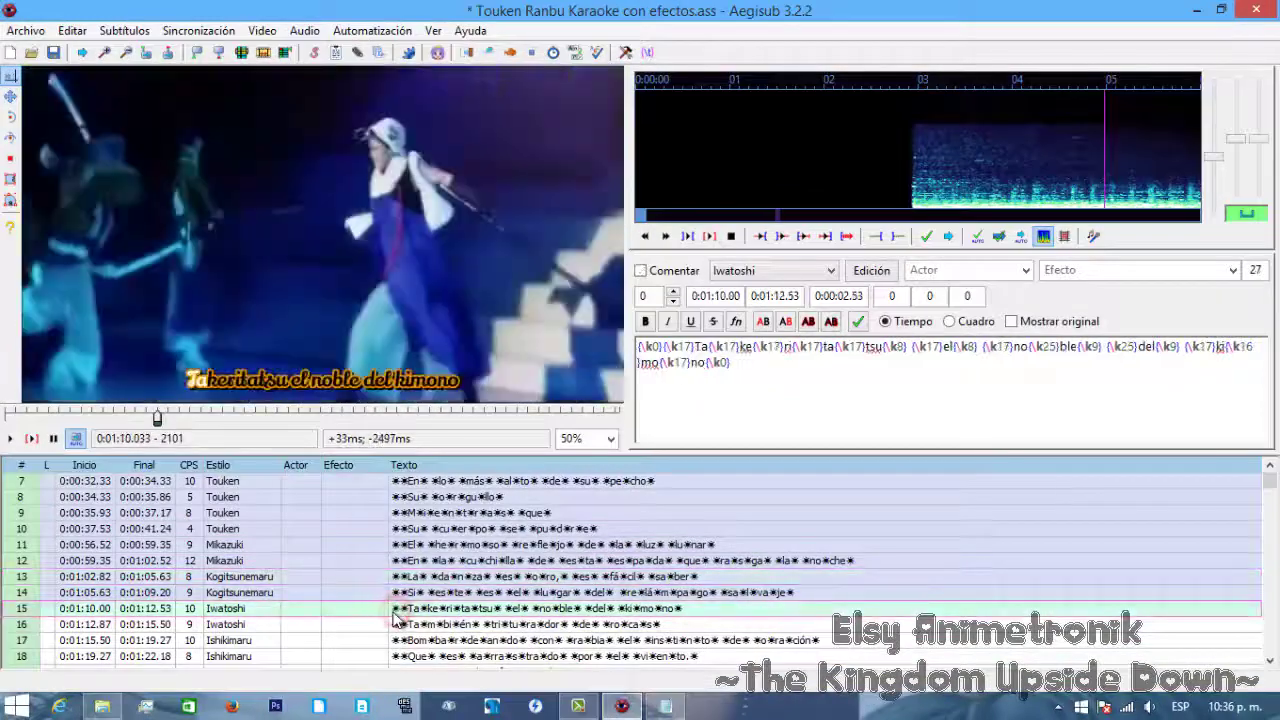
{"action": "left_click", "coordinate": [370, 31]}
{"action": "left_click", "coordinate": [337, 94]}
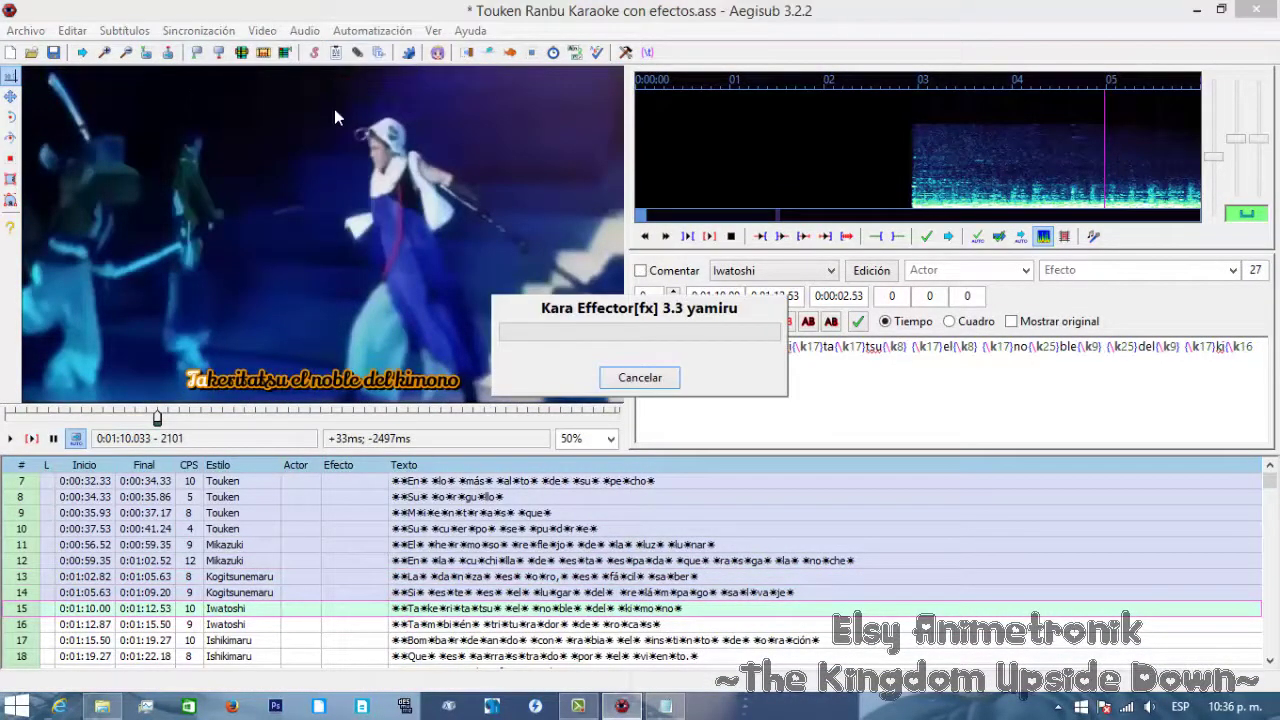
{"action": "left_click", "coordinate": [596, 193]}
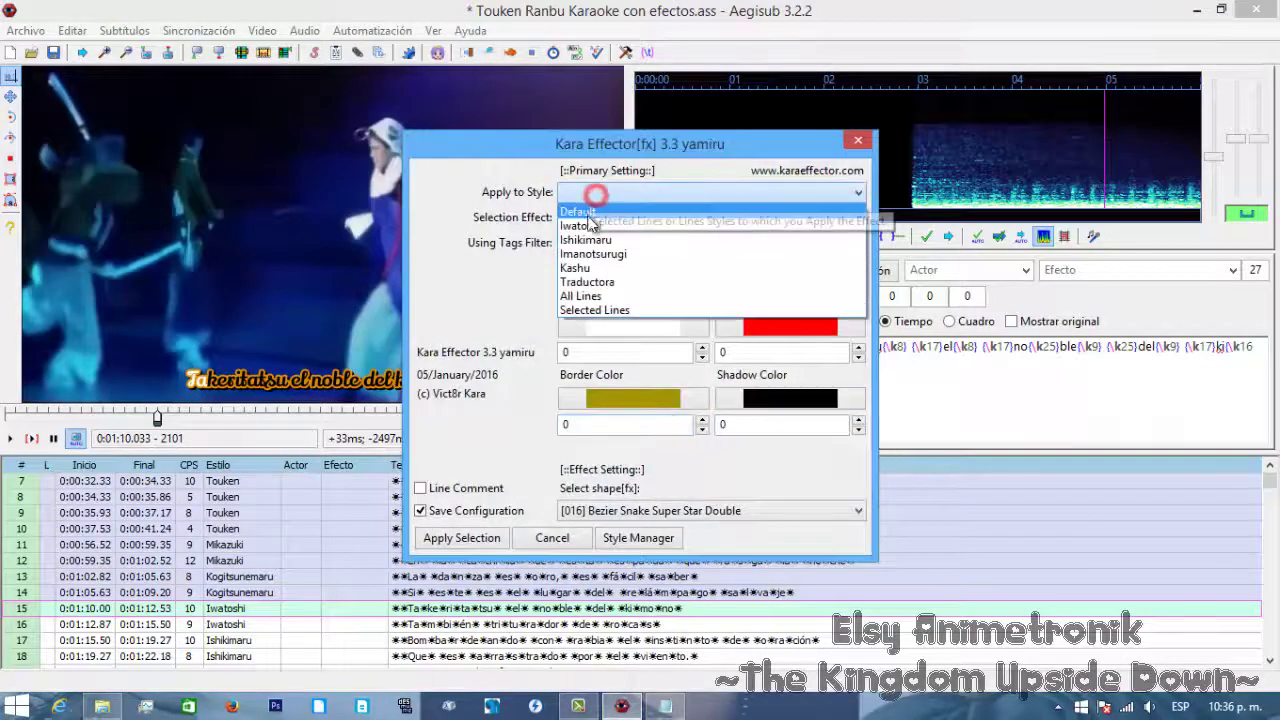
{"action": "left_click", "coordinate": [591, 217]}
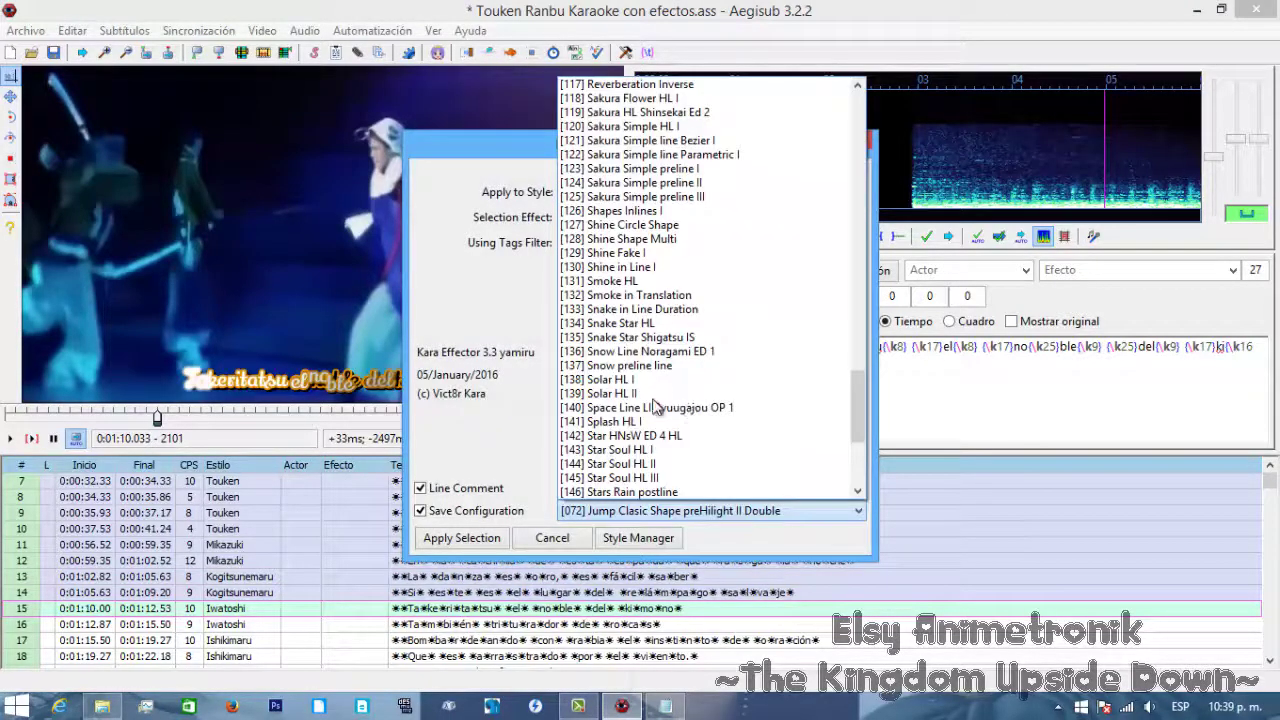
- Apply the shape effect [138] Solar HL I to the Iwatoshi style with Line Comment enabled
{"action": "left_click", "coordinate": [612, 379]}
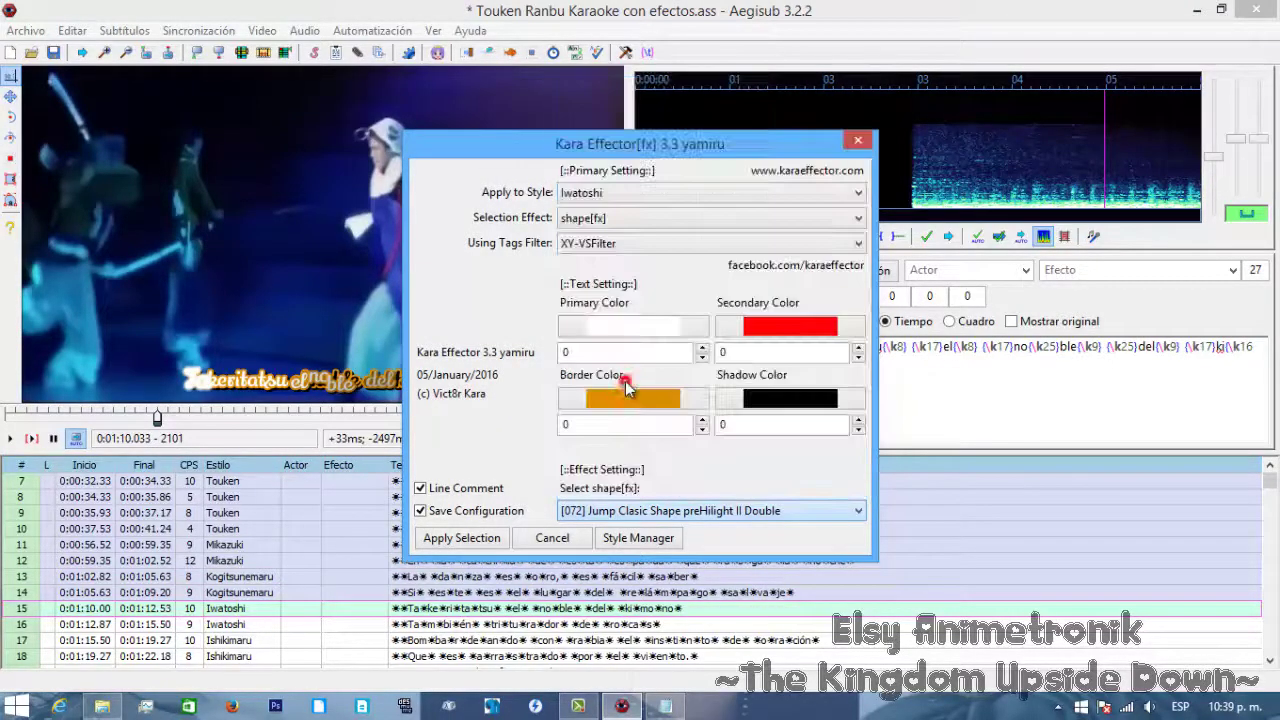
{"action": "left_click", "coordinate": [450, 542]}
{"action": "left_click", "coordinate": [448, 545]}
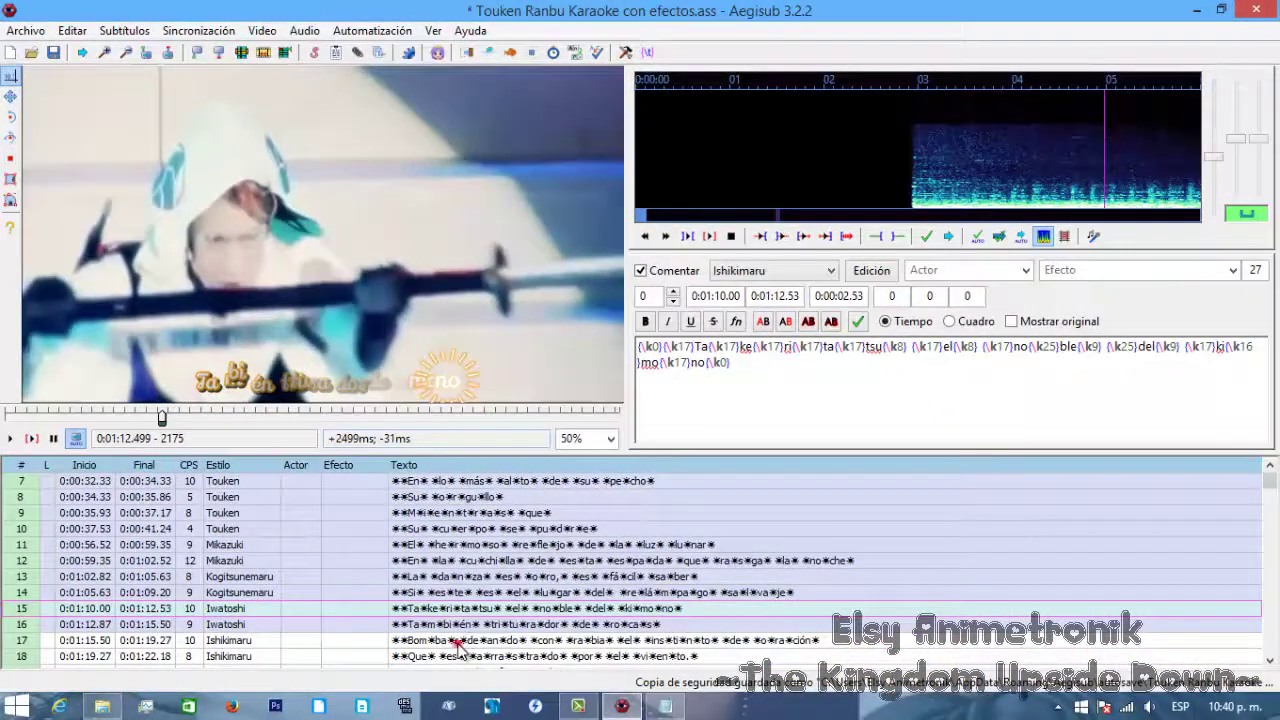
- Run Kara Effector[fx] from the first Ishikimaru line and set the style to Ishikimaru
{"action": "left_click", "coordinate": [457, 641]}
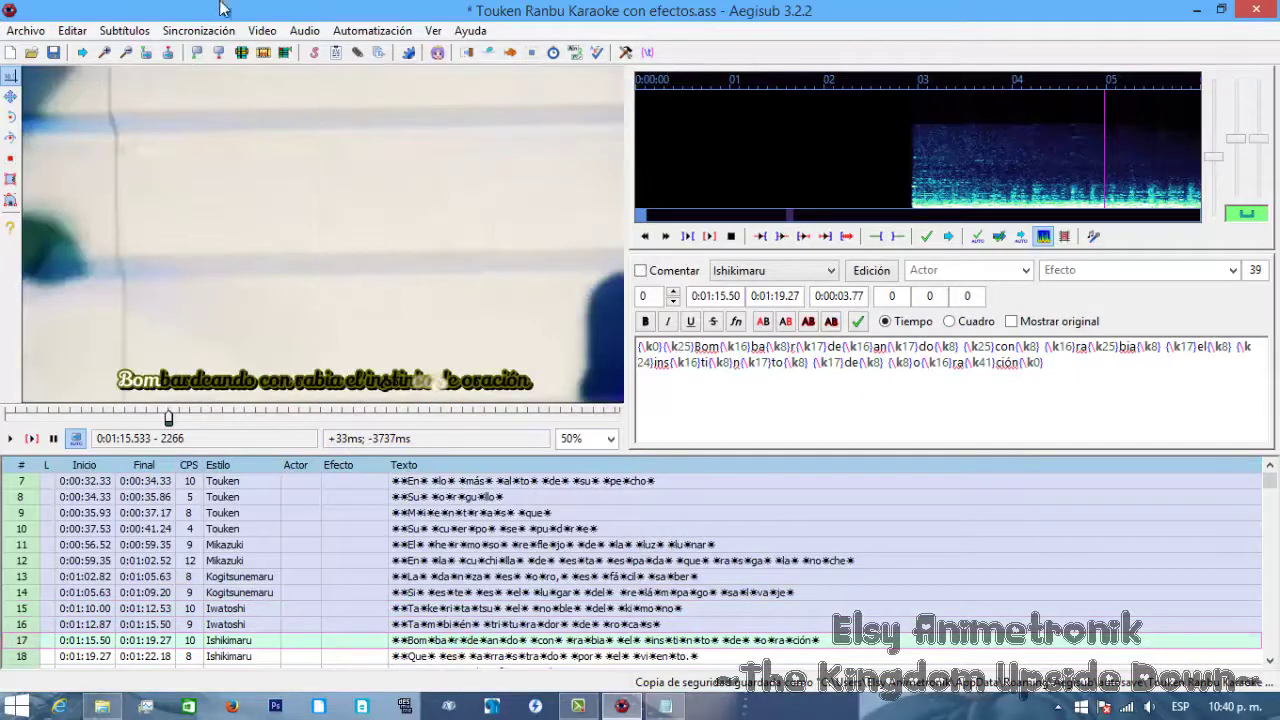
{"action": "left_click", "coordinate": [372, 30]}
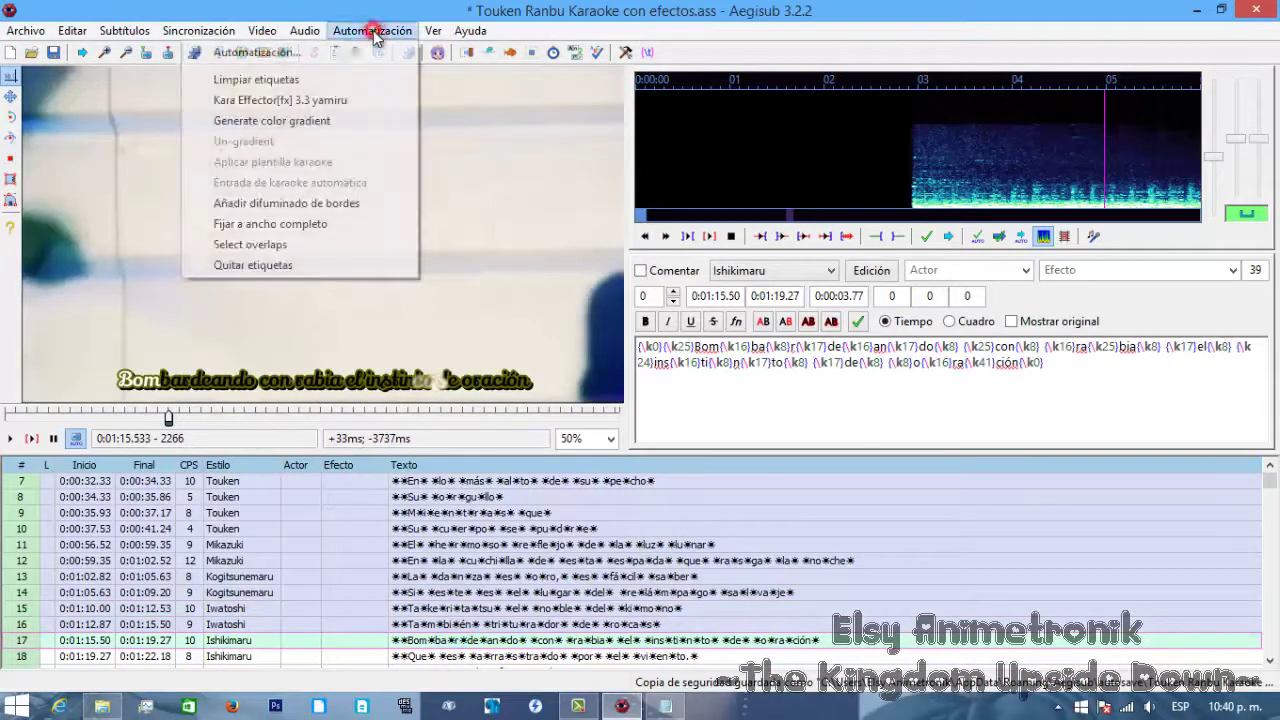
{"action": "left_click", "coordinate": [318, 101]}
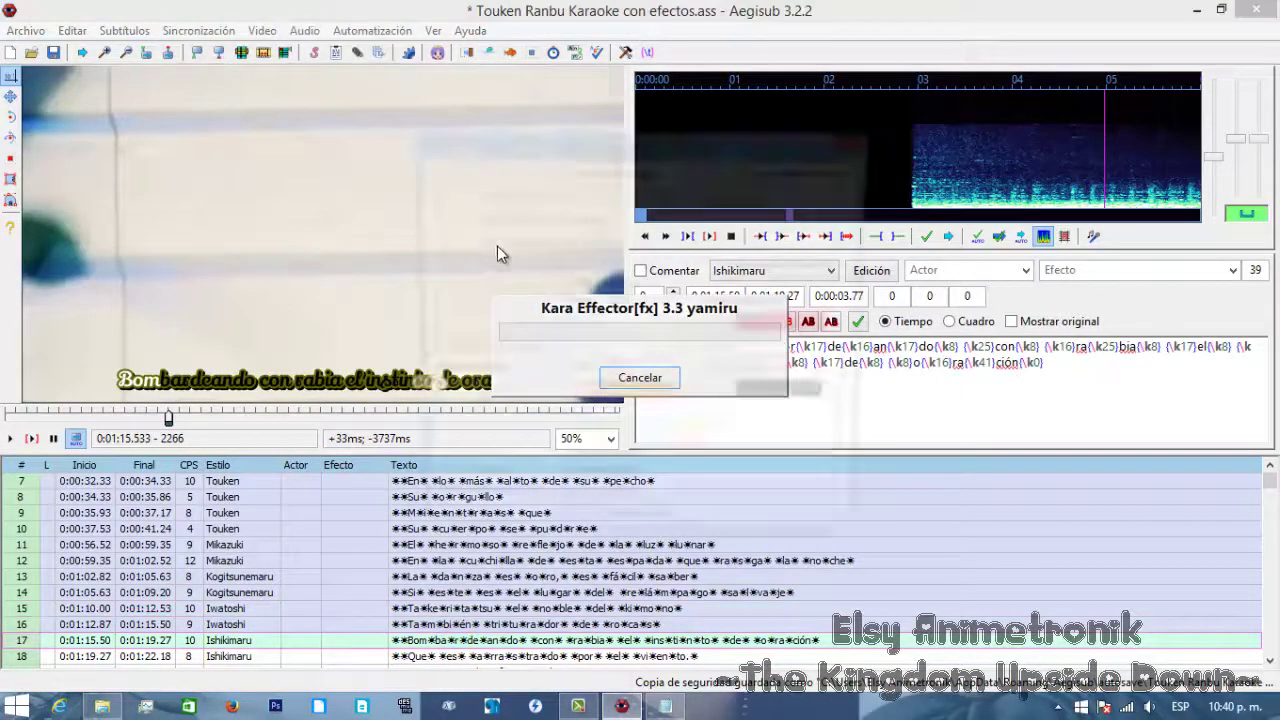
{"action": "left_click", "coordinate": [630, 190]}
{"action": "left_click", "coordinate": [586, 226]}
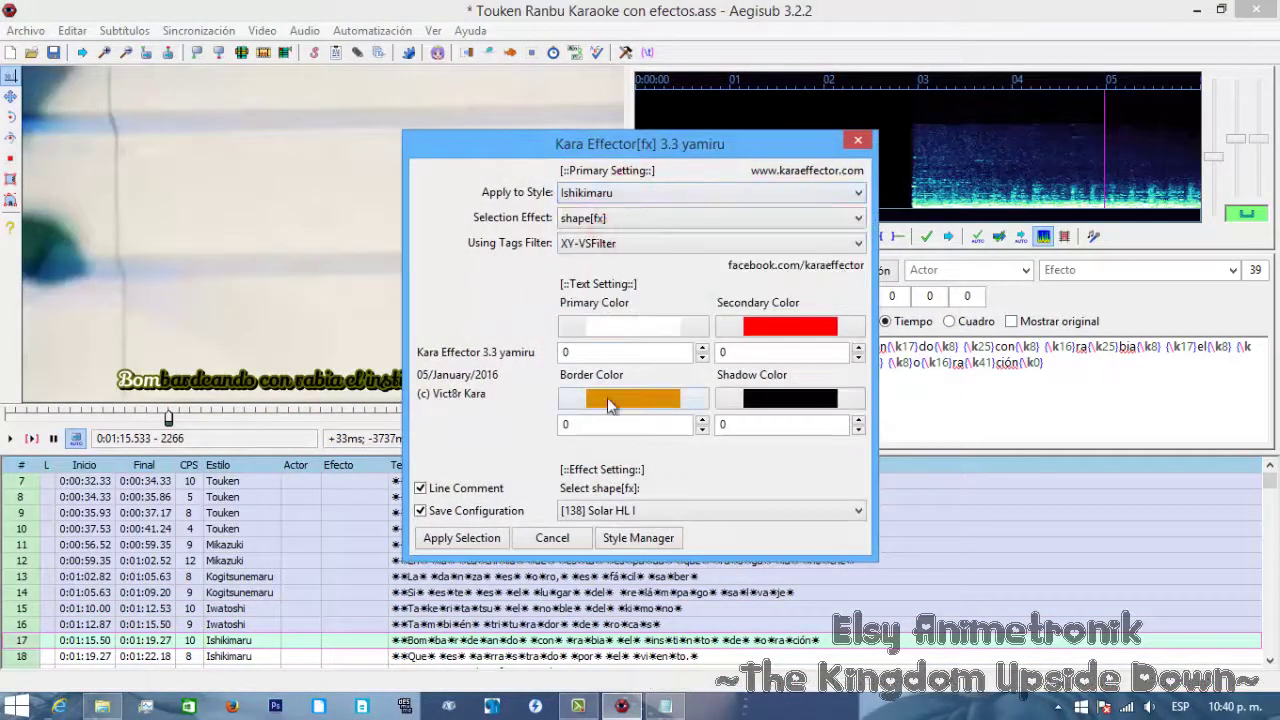
- Set the border color to the ishikimaru code #5D7401 copied from toukencolor.txt
{"action": "left_click", "coordinate": [607, 397]}
{"action": "left_click", "coordinate": [665, 706]}
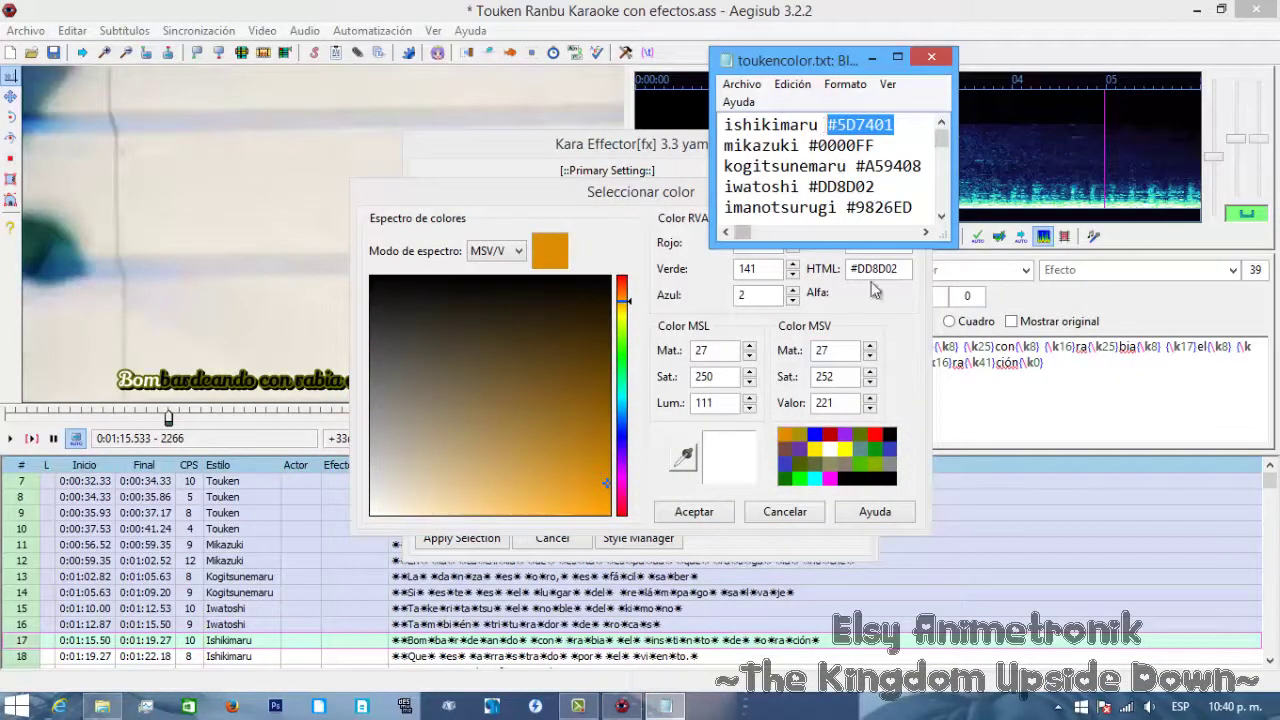
{"action": "left_click_drag", "start_coordinate": [872, 268], "coordinate": [900, 268]}
{"action": "type", "text": "#5D7401"}
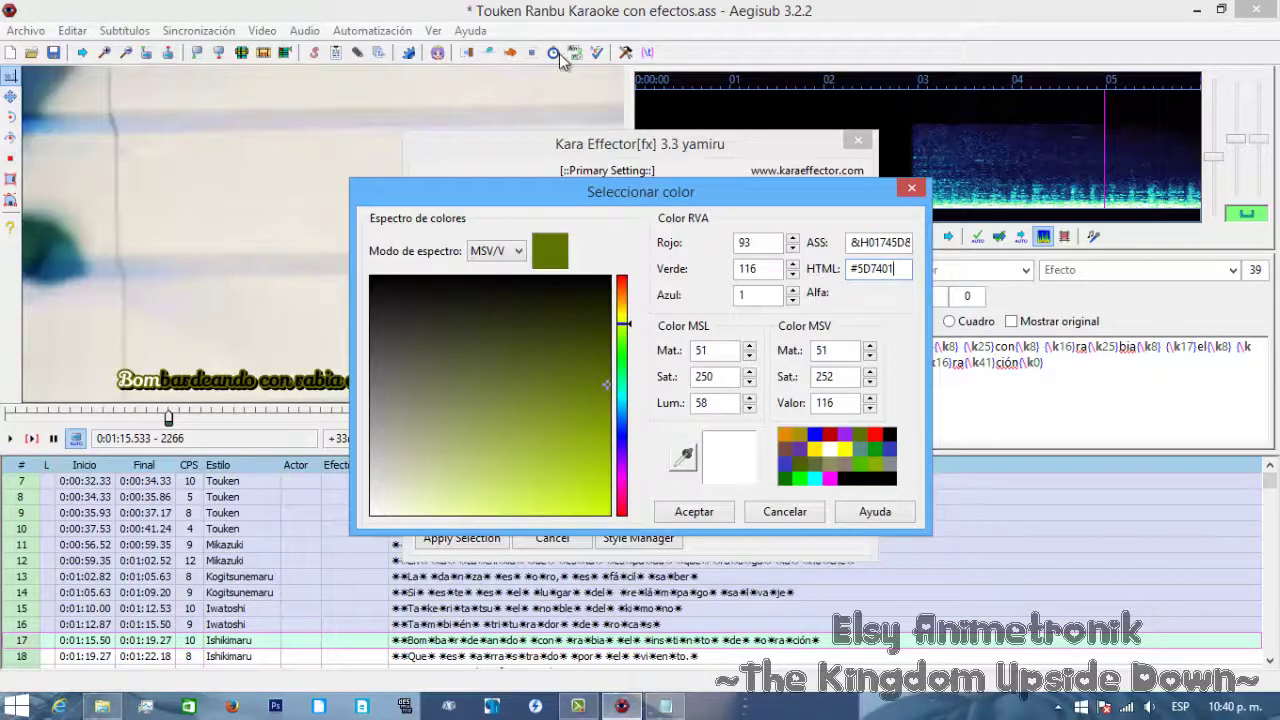
{"action": "left_click", "coordinate": [664, 511]}
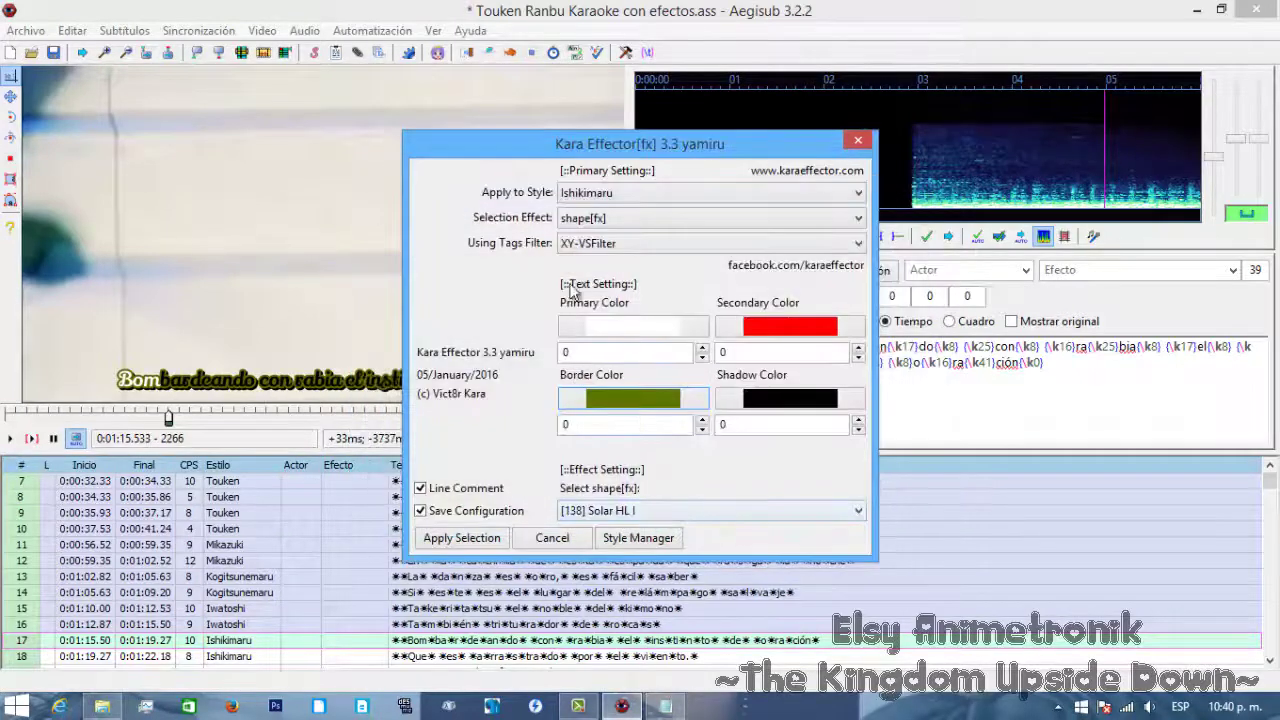
- Apply the lead-in effect [098] Ghost Shake Simple to the Ishikimaru style with Line Comment disabled
{"action": "left_click", "coordinate": [577, 220]}
{"action": "left_click", "coordinate": [583, 250]}
{"action": "scroll", "coordinate": [583, 224], "scroll_direction": "up", "scroll_amount": 1}
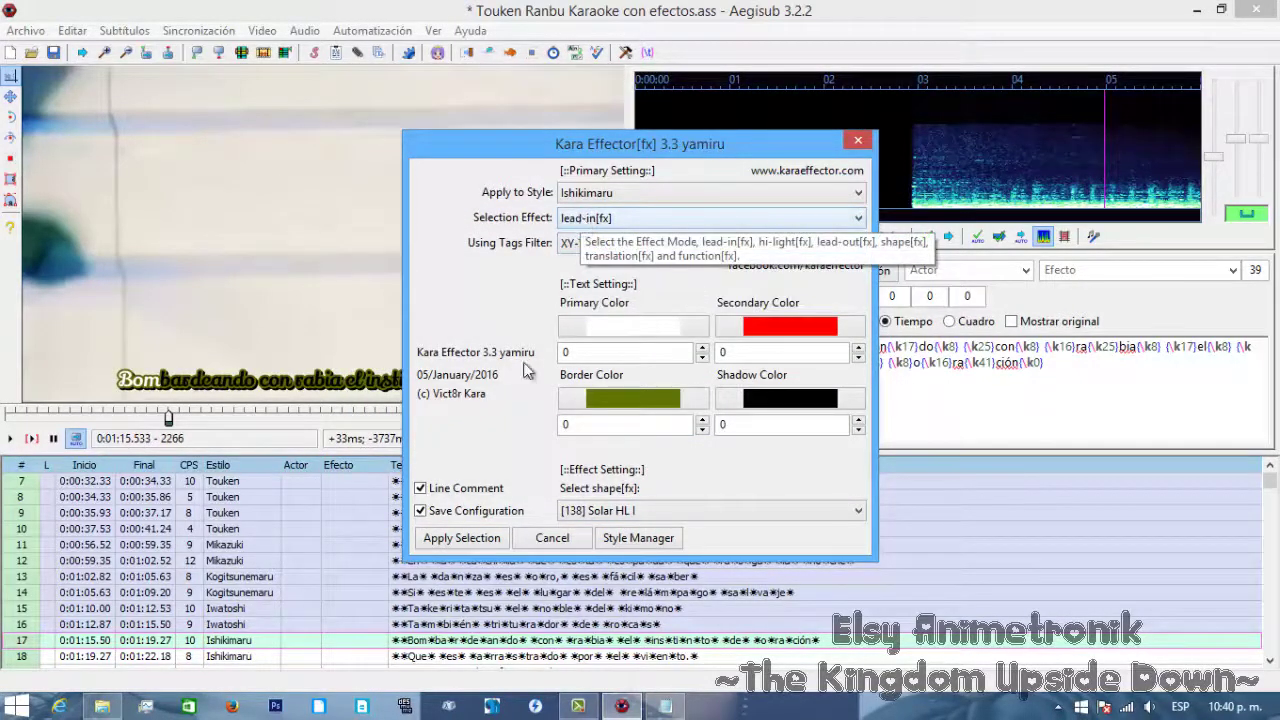
{"action": "left_click", "coordinate": [420, 488]}
{"action": "left_click", "coordinate": [461, 537]}
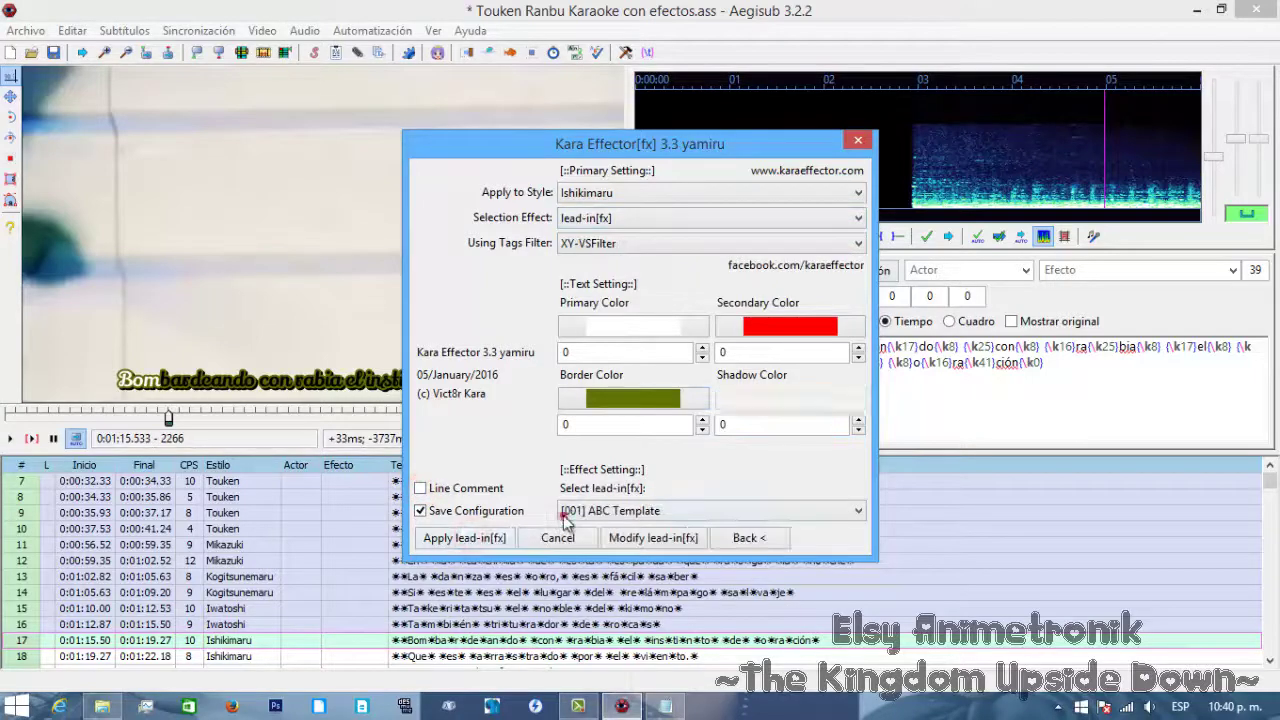
{"action": "left_click", "coordinate": [565, 516]}
{"action": "scroll", "coordinate": [848, 134], "scroll_direction": "down", "scroll_amount": 20}
{"action": "left_click_drag", "start_coordinate": [868, 335], "coordinate": [866, 318]}
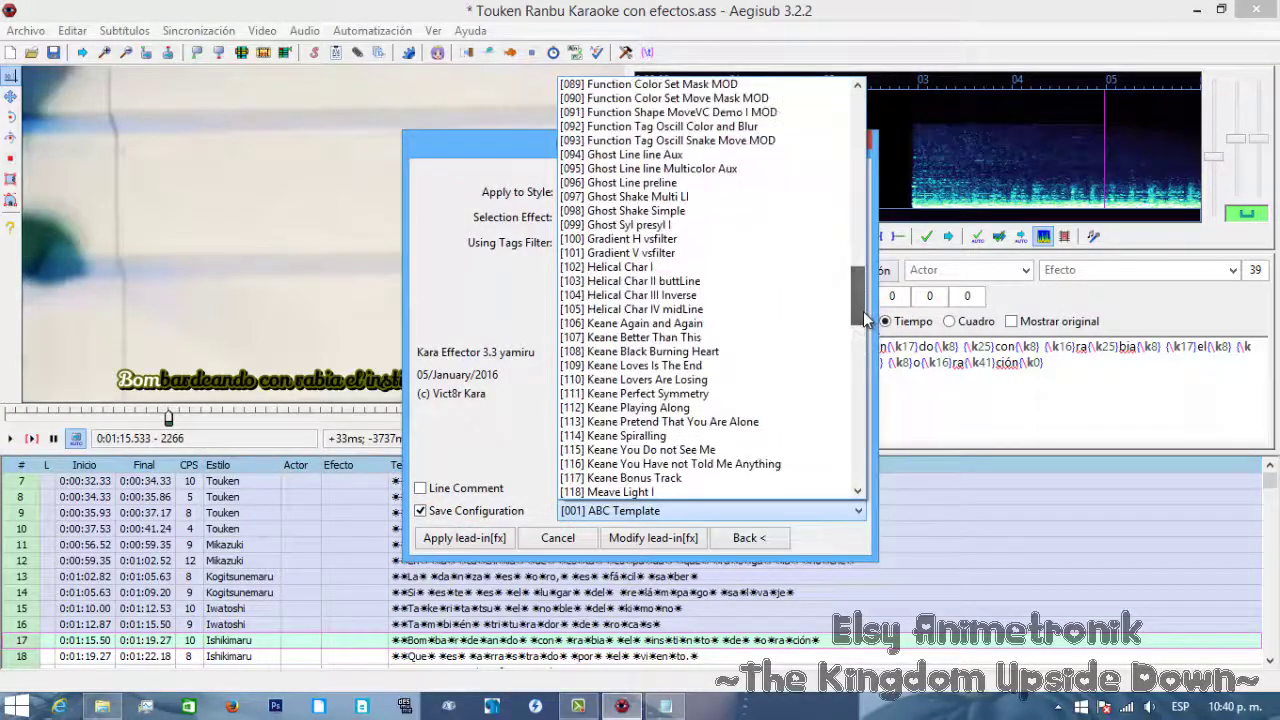
{"action": "left_click", "coordinate": [622, 210]}
{"action": "left_click", "coordinate": [466, 537]}
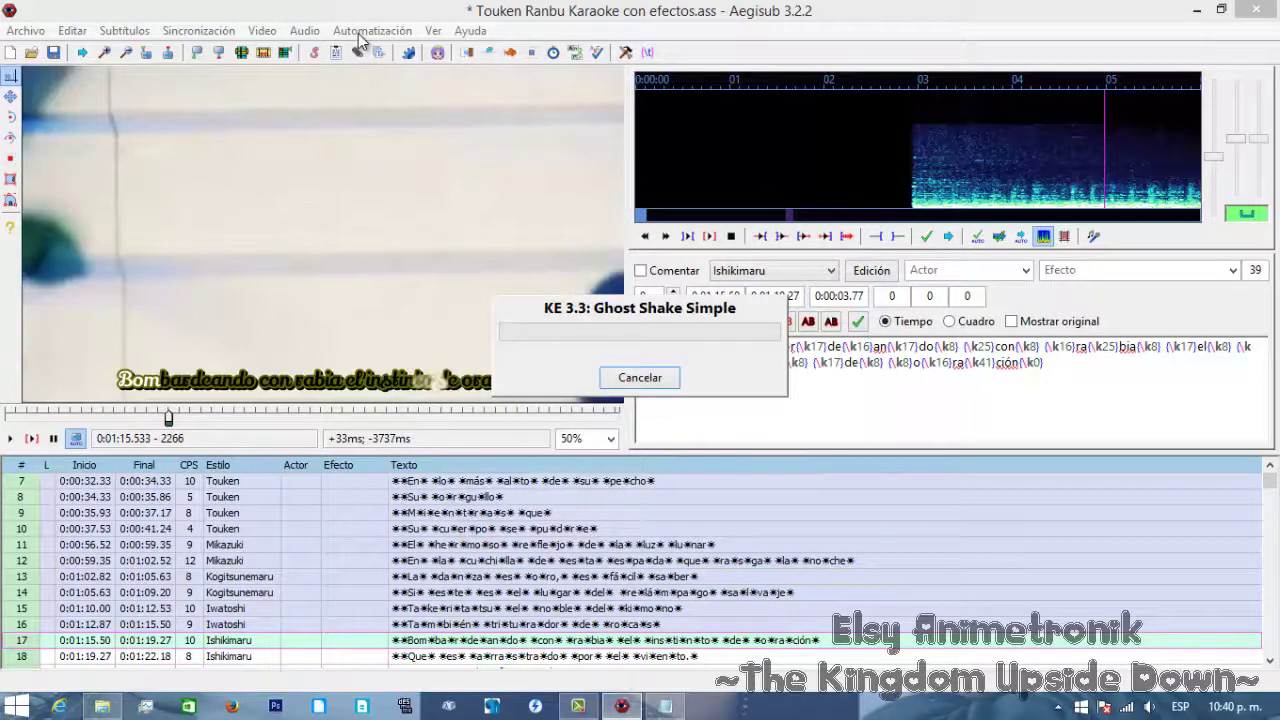
- Run Kara Effector[fx] again and apply the hi-light effect [251] Simple Shine to the Ishikimaru style
{"action": "left_click", "coordinate": [372, 30]}
{"action": "left_click", "coordinate": [329, 100]}
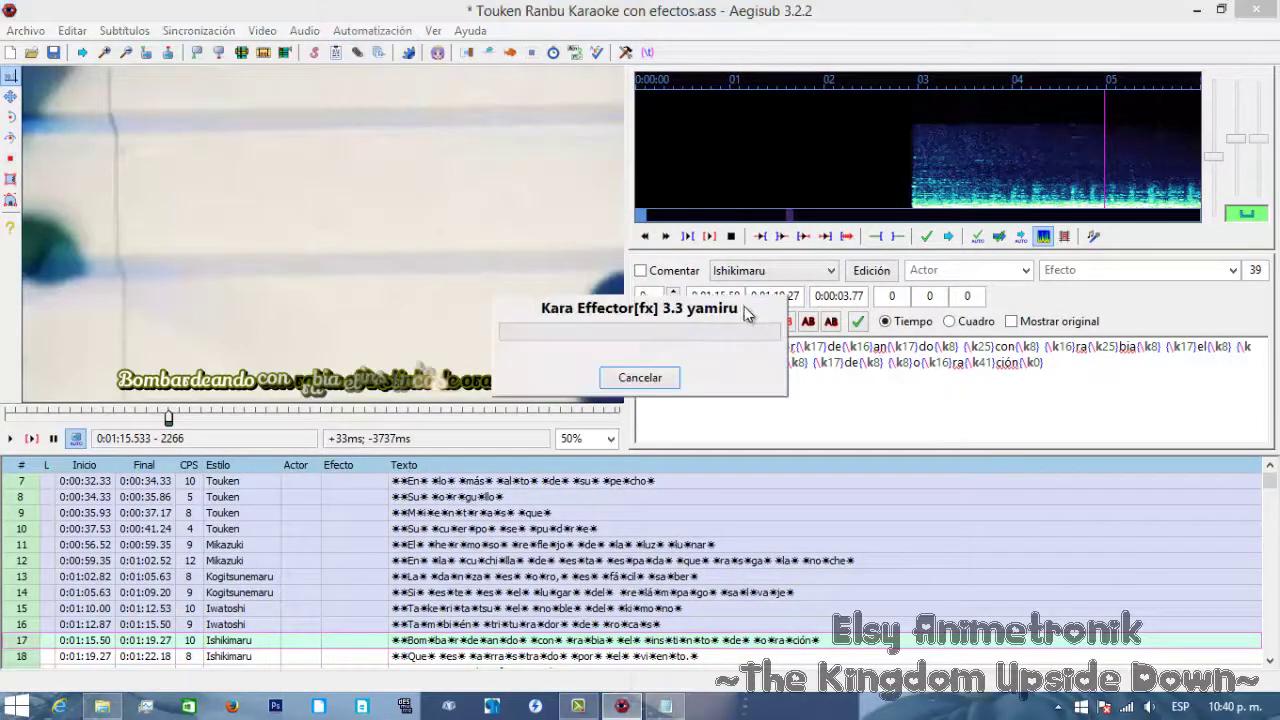
{"action": "left_click", "coordinate": [624, 218]}
{"action": "left_click", "coordinate": [604, 255]}
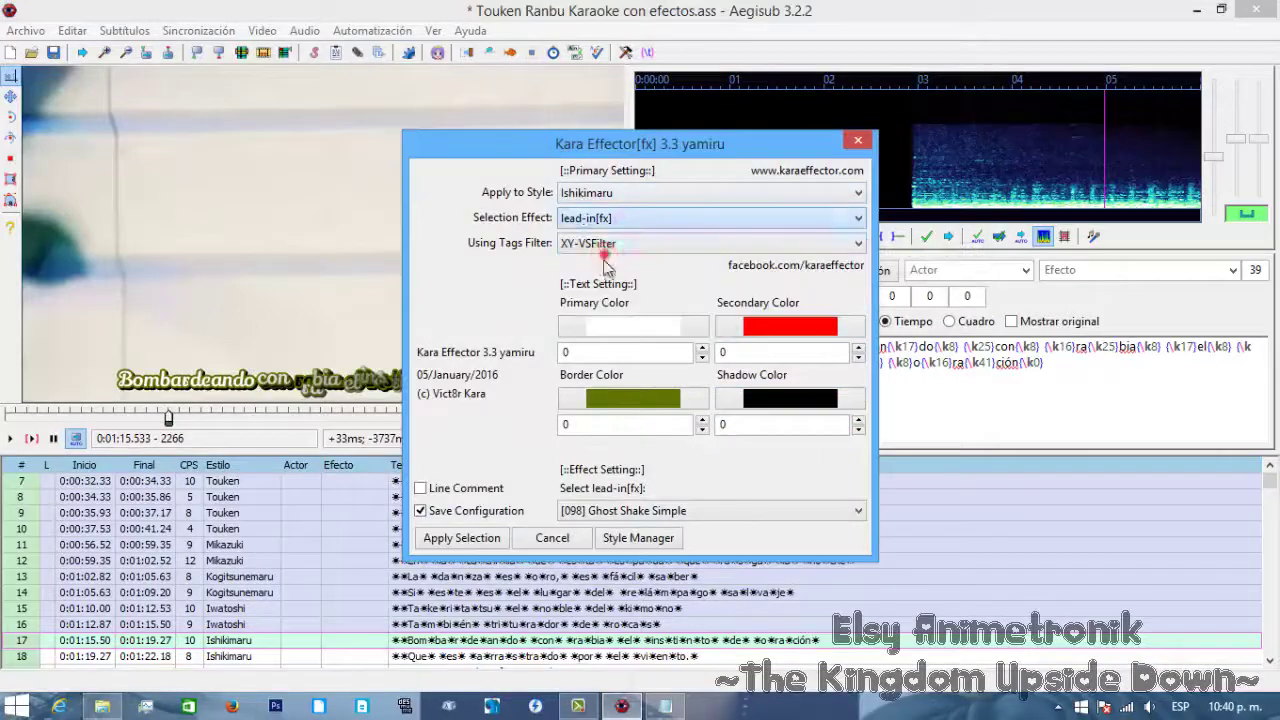
{"action": "left_click", "coordinate": [461, 537]}
{"action": "left_click", "coordinate": [640, 510]}
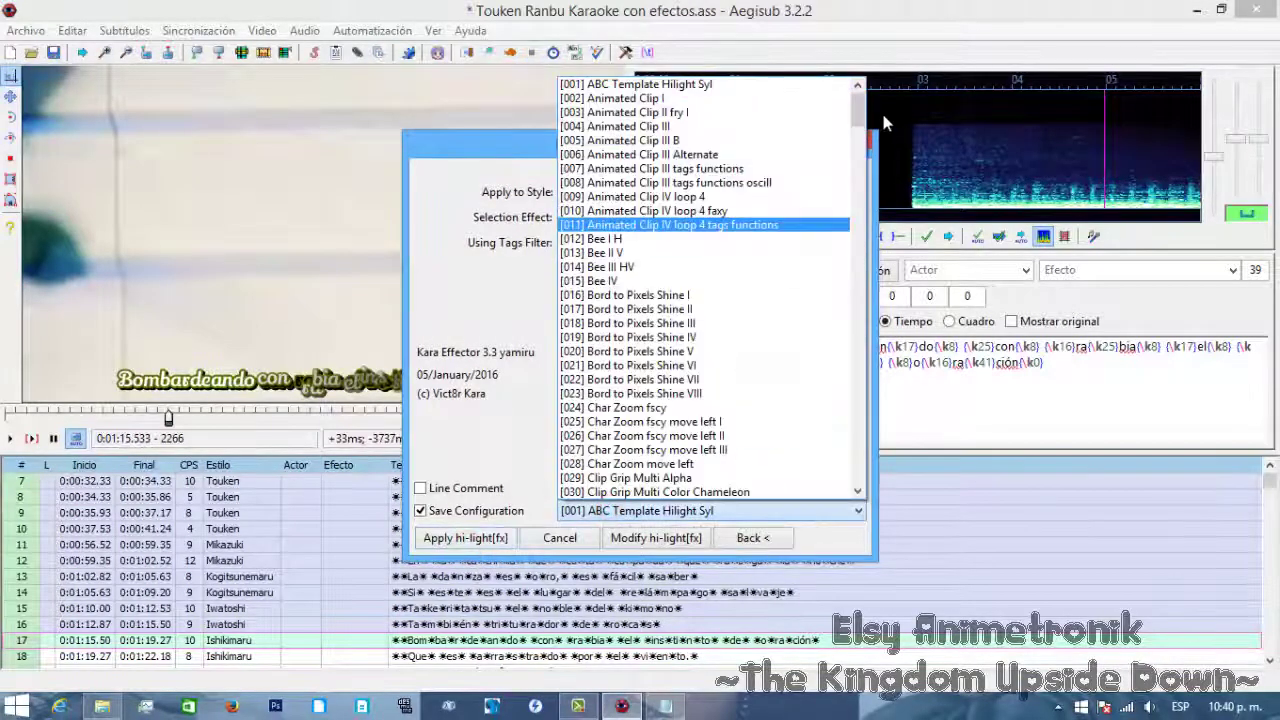
{"action": "left_click_drag", "start_coordinate": [861, 106], "coordinate": [865, 359]}
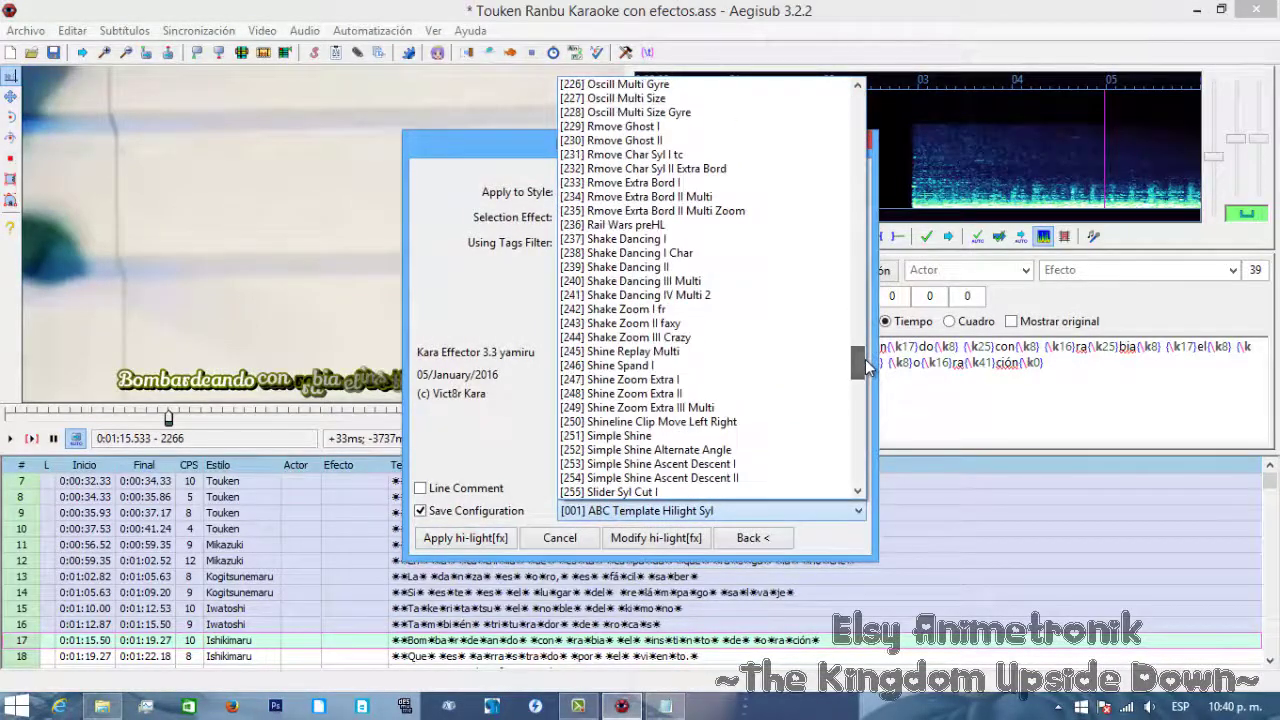
{"action": "left_click", "coordinate": [630, 436]}
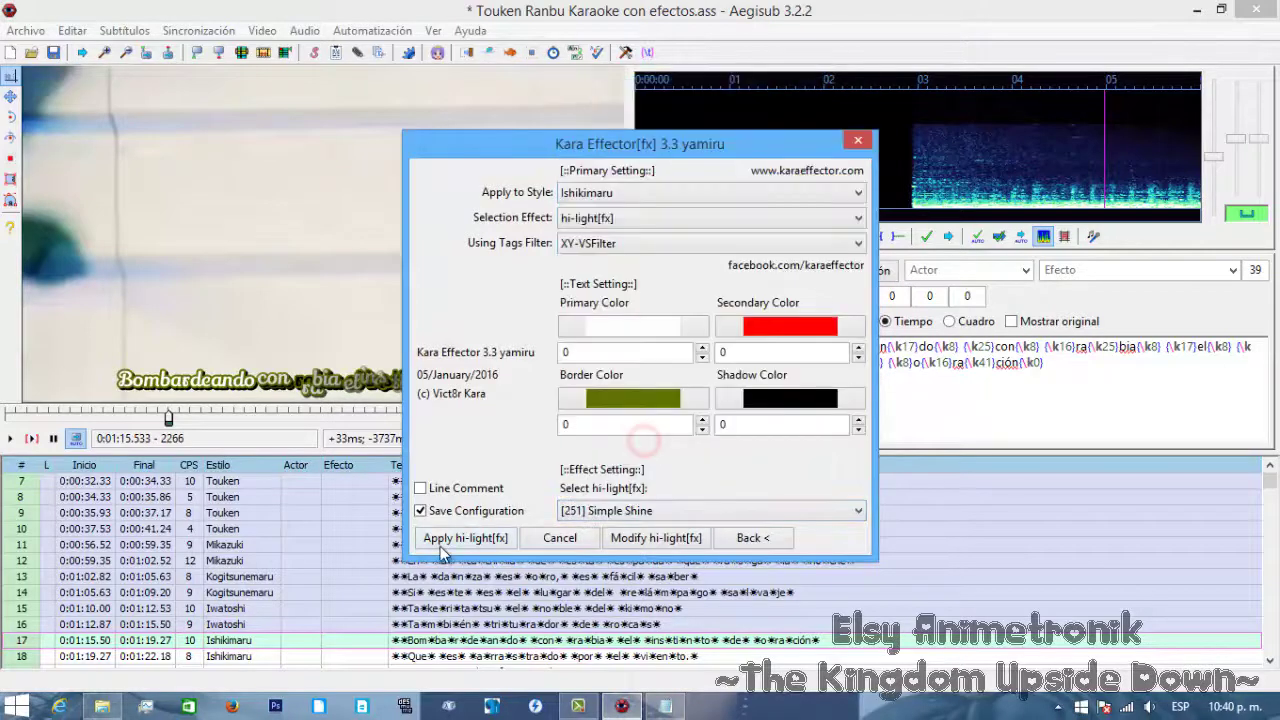
{"action": "left_click", "coordinate": [440, 540]}
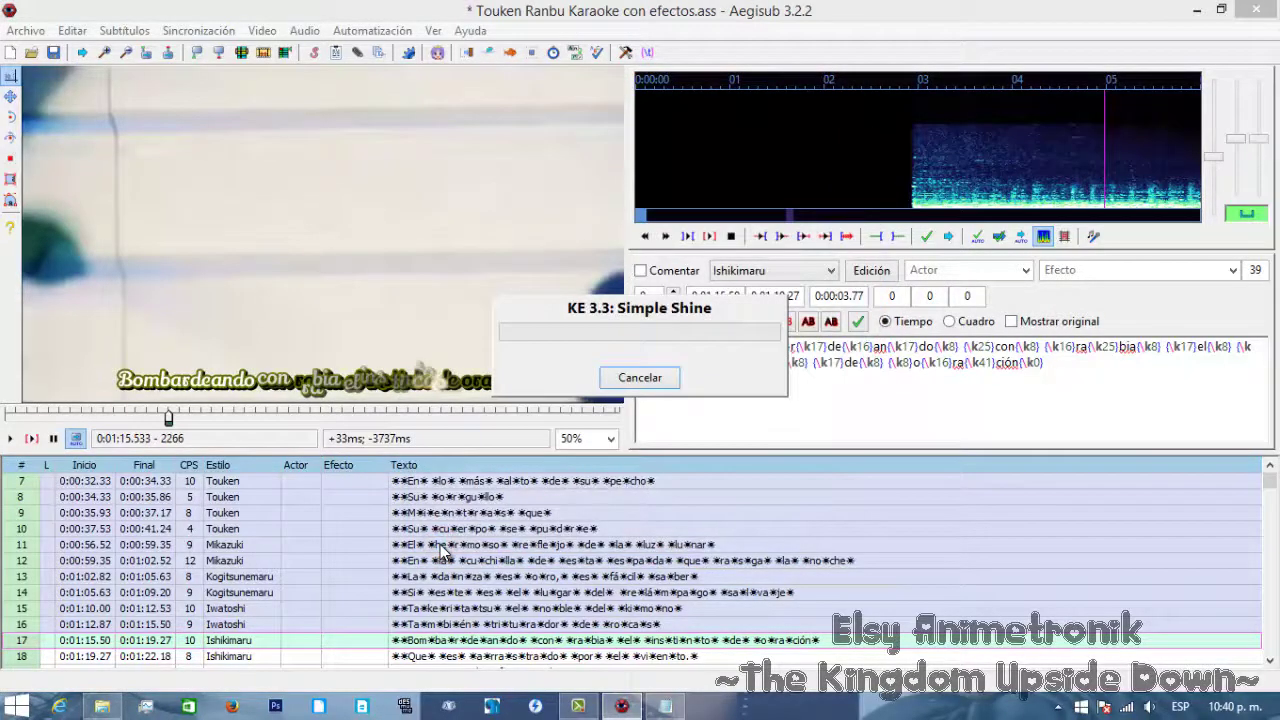
- Run Kara Effector[fx] again, apply the shape effect [035] Dollars Bills HL to the Ishikimaru style with Line Comment enabled, and play the line
{"action": "left_click", "coordinate": [372, 30]}
{"action": "left_click", "coordinate": [311, 104]}
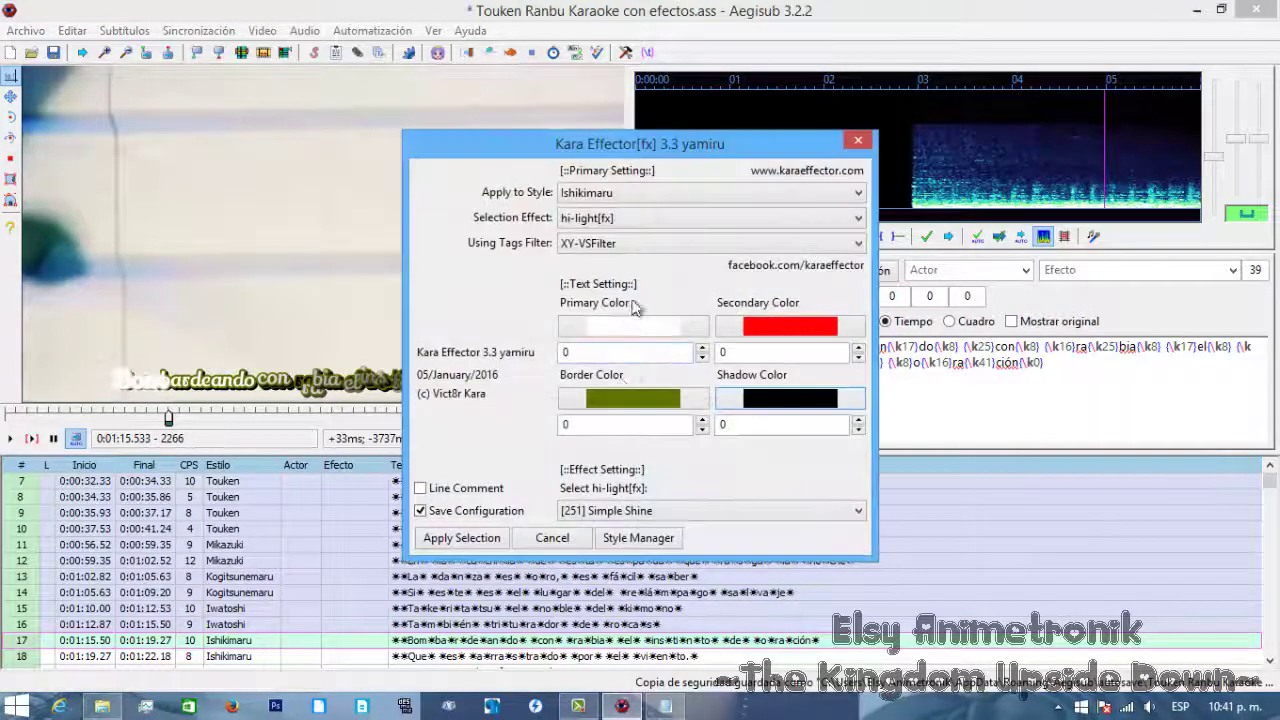
{"action": "left_click", "coordinate": [580, 217]}
{"action": "left_click", "coordinate": [585, 270]}
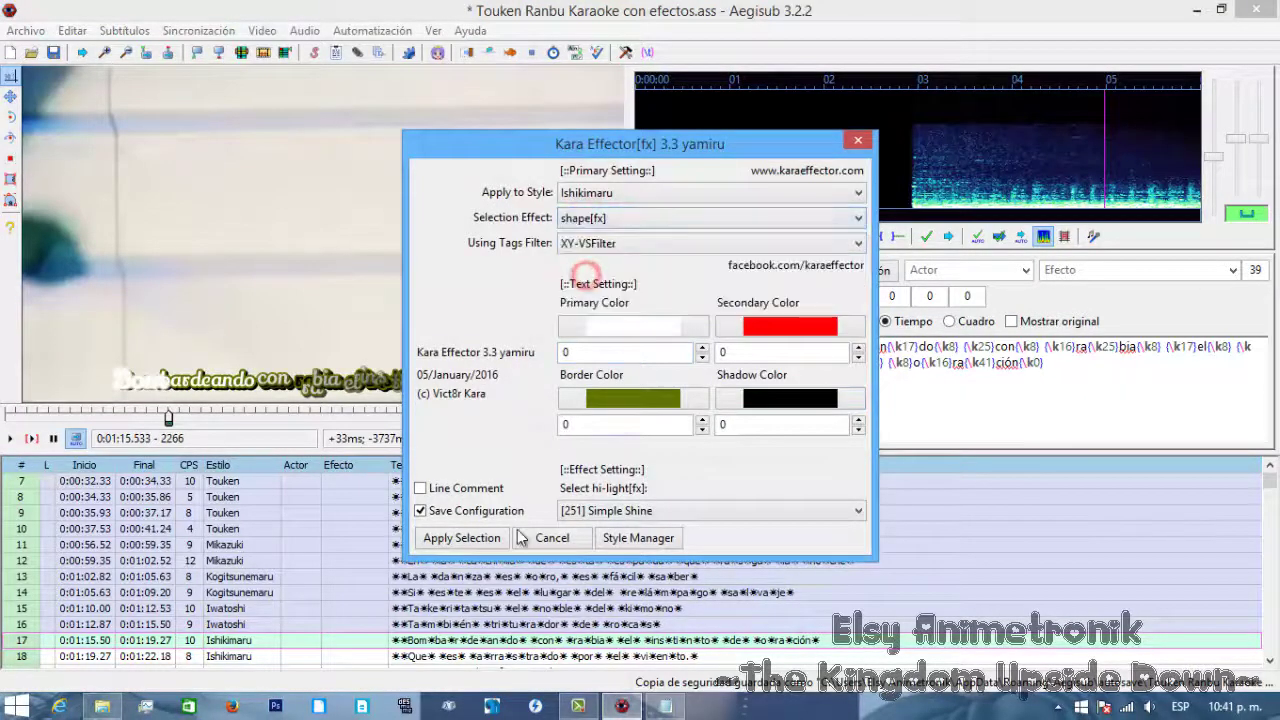
{"action": "left_click", "coordinate": [489, 540]}
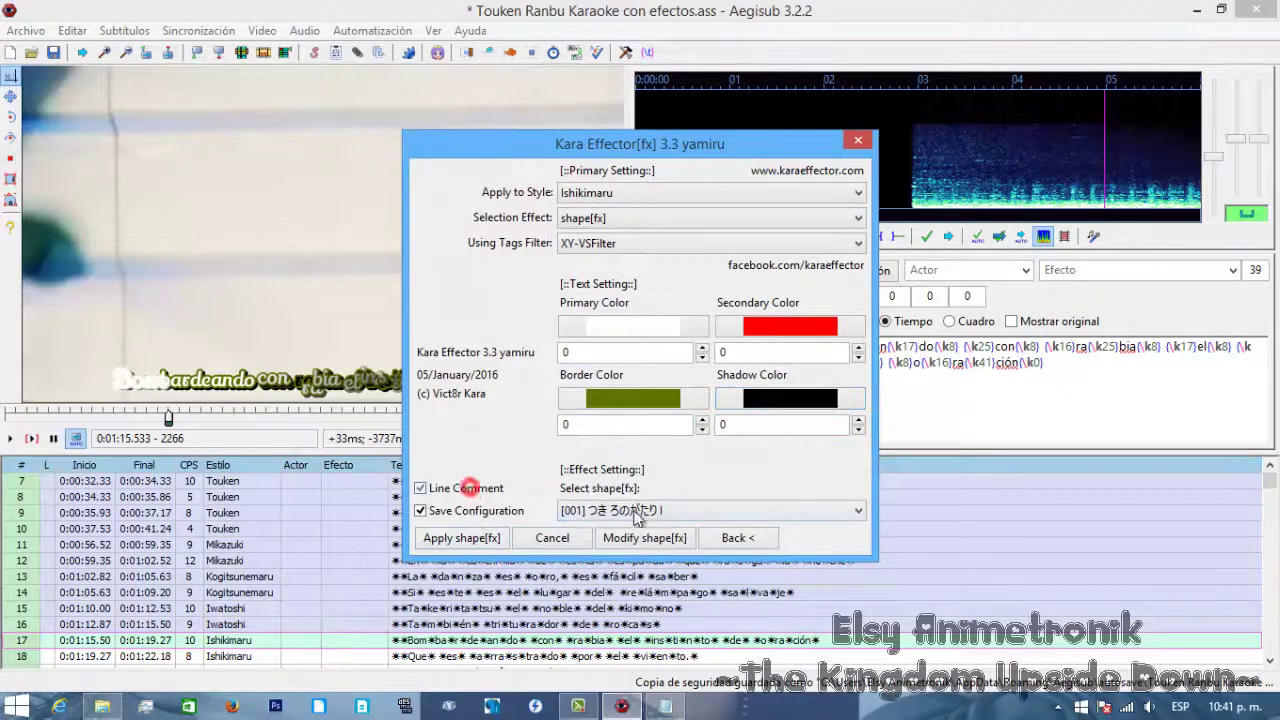
{"action": "left_click", "coordinate": [637, 515]}
{"action": "scroll", "coordinate": [726, 306], "scroll_direction": "down", "scroll_amount": 4}
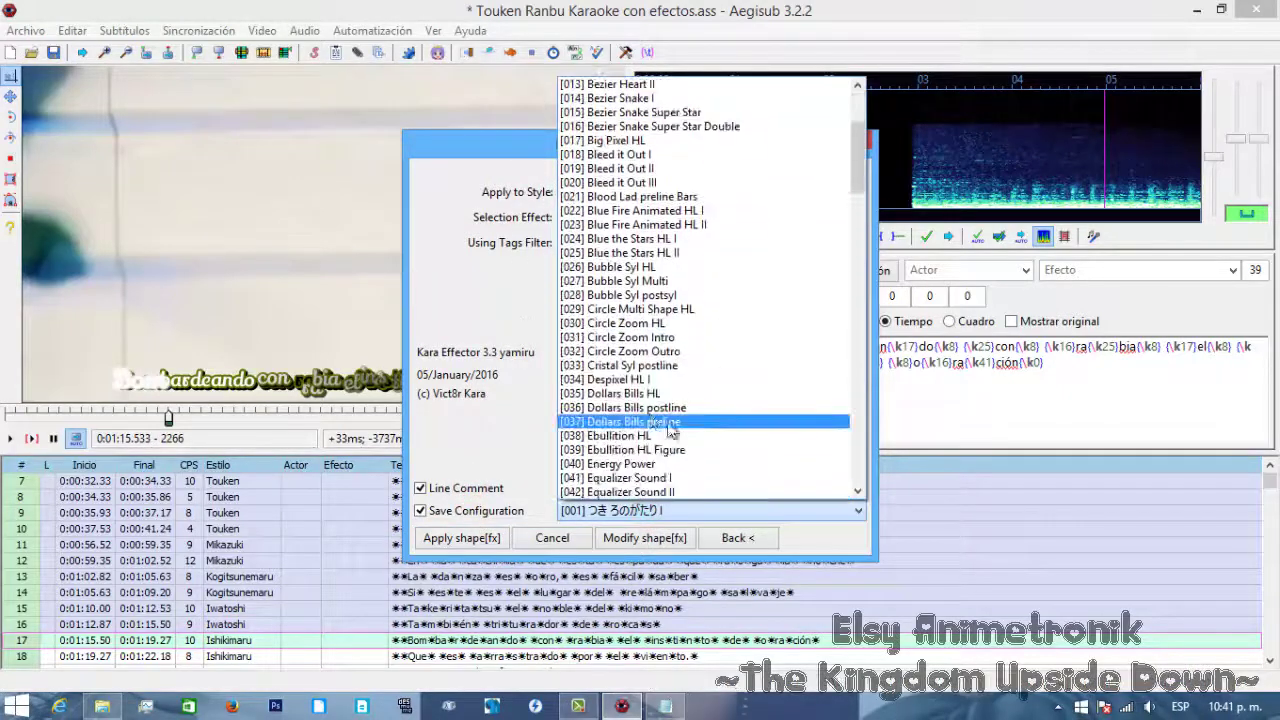
{"action": "left_click", "coordinate": [616, 393]}
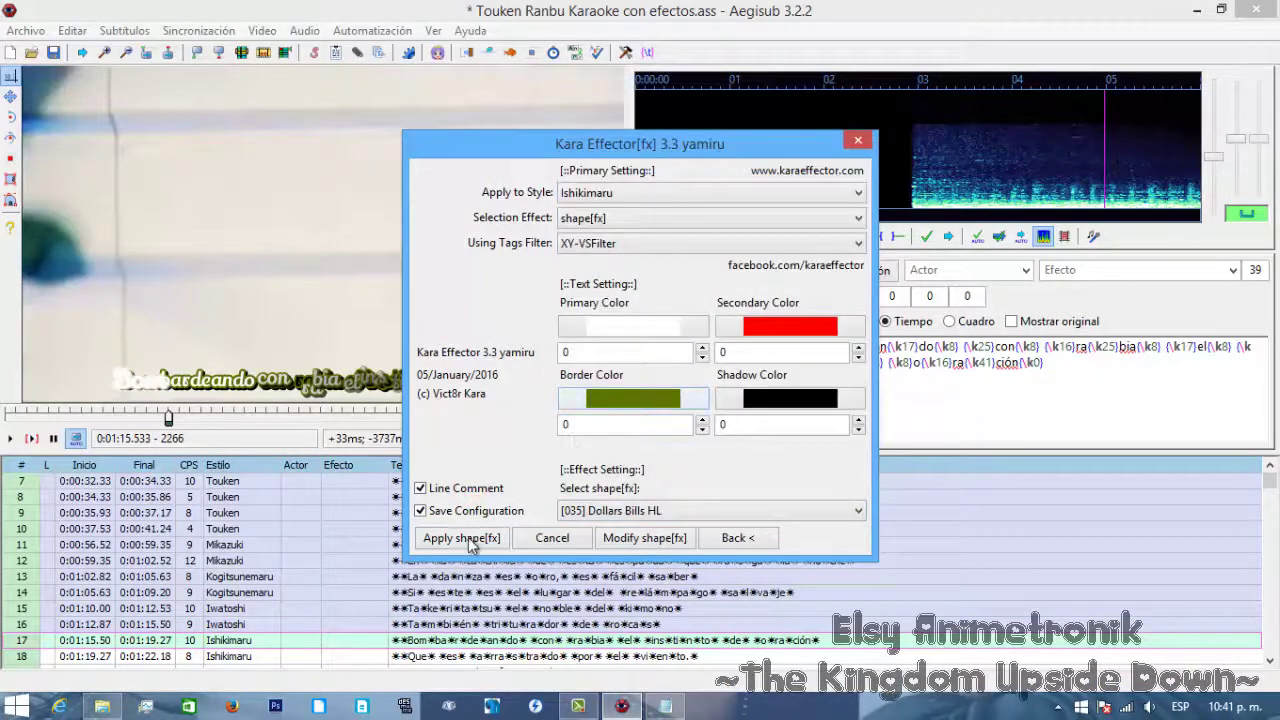
{"action": "left_click", "coordinate": [468, 539]}
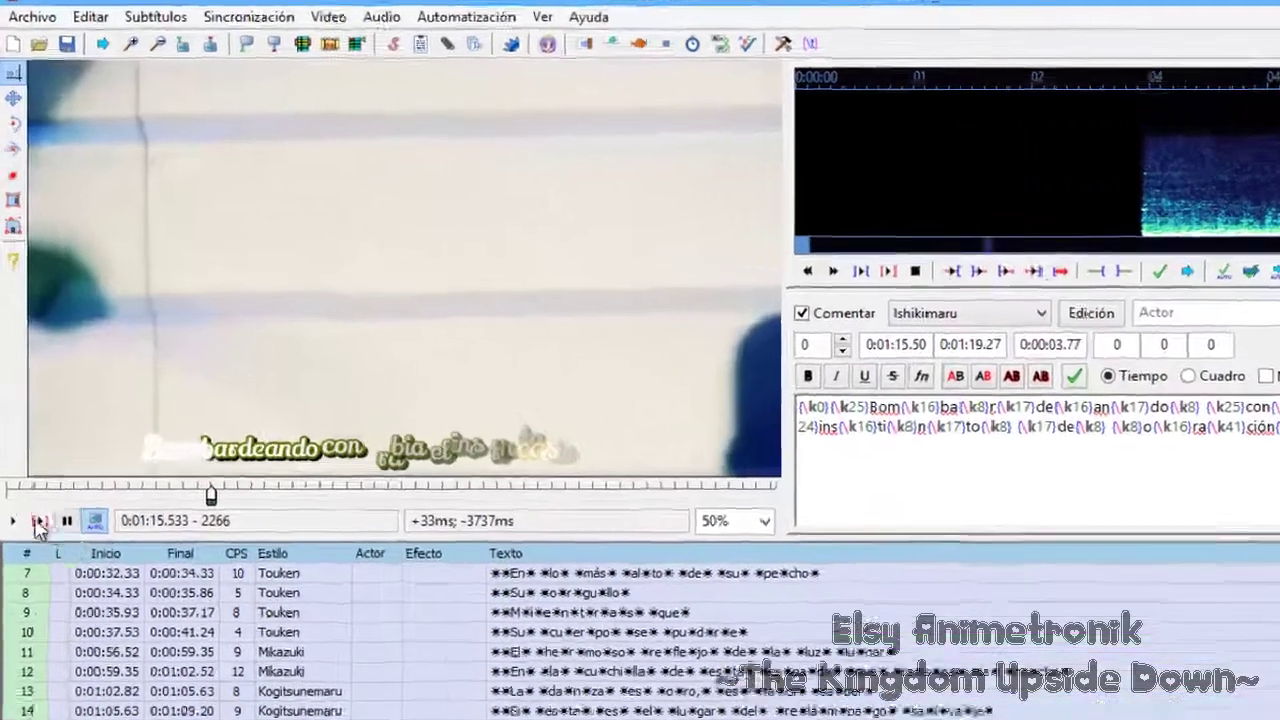
{"action": "left_click", "coordinate": [31, 438]}
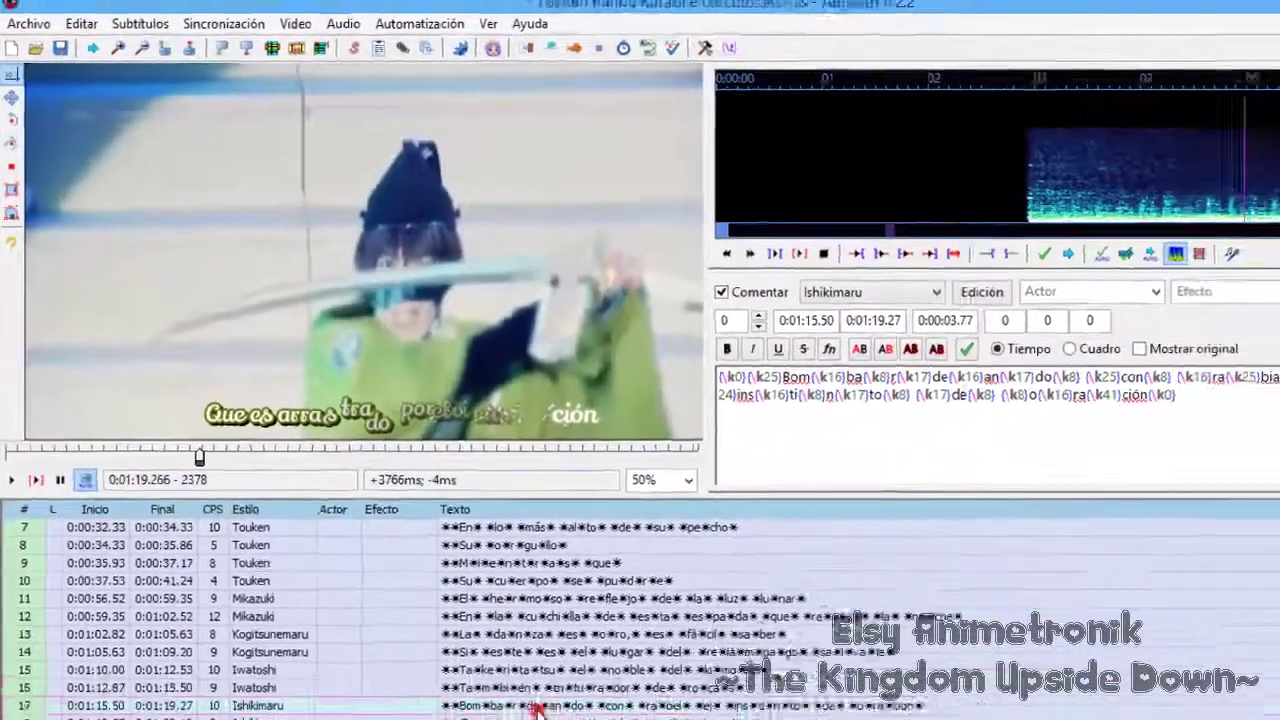
- Run Kara Effector[fx] from the first Imanotsurugi line, setting the style to Imanotsurugi and the effect type to lead-in[fx]
{"action": "scroll", "coordinate": [372, 530], "scroll_direction": "down", "scroll_amount": 3}
{"action": "left_click", "coordinate": [372, 527]}
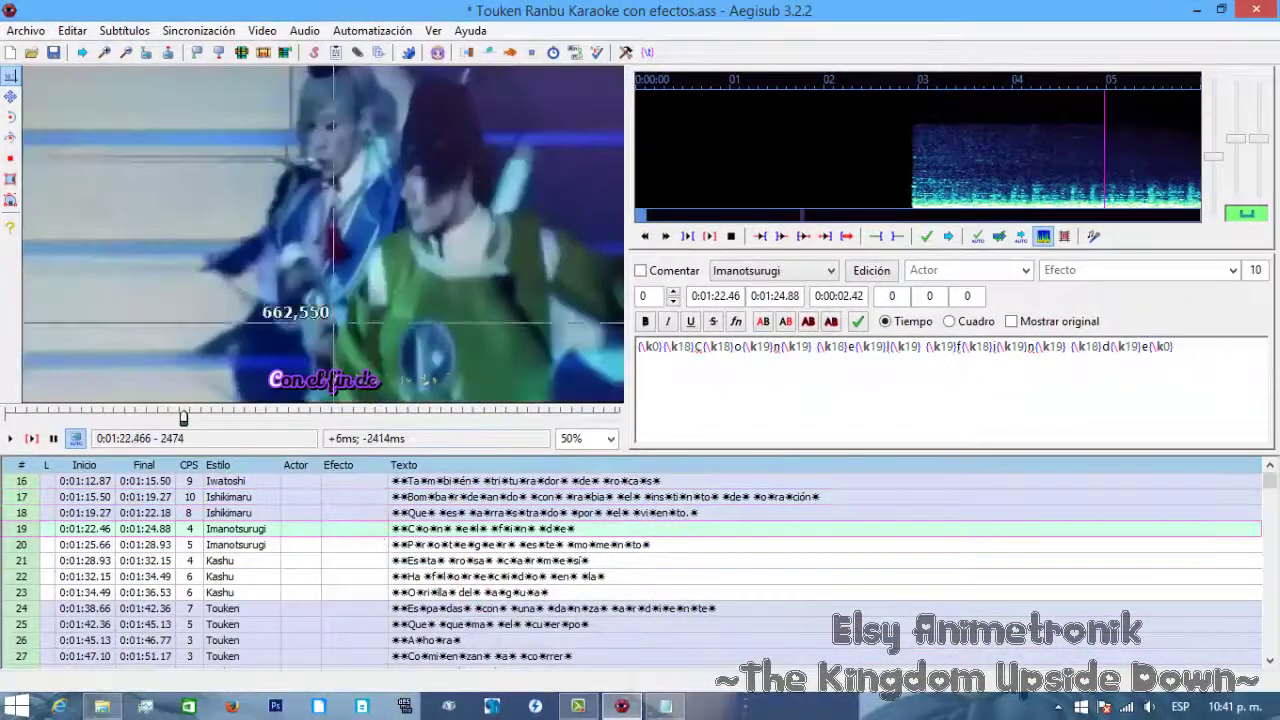
{"action": "left_click", "coordinate": [345, 28]}
{"action": "left_click", "coordinate": [285, 100]}
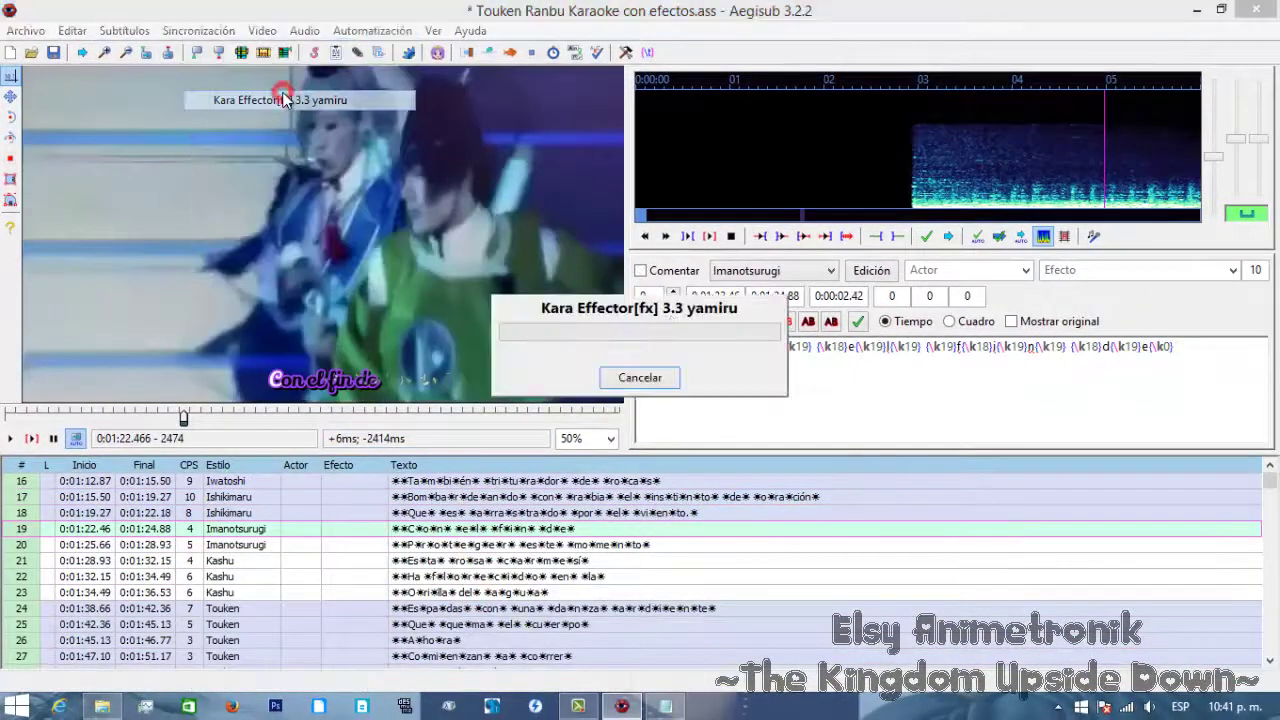
{"action": "left_click", "coordinate": [590, 193]}
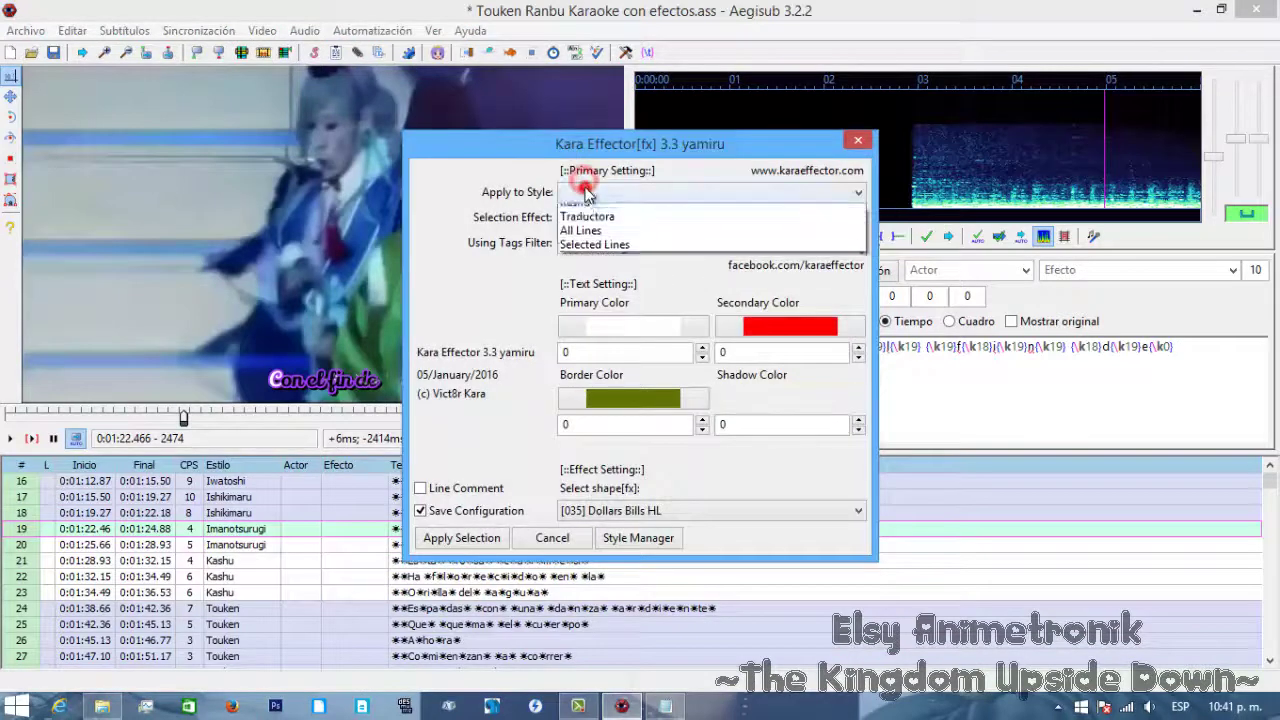
{"action": "left_click", "coordinate": [590, 223]}
{"action": "left_click", "coordinate": [572, 218]}
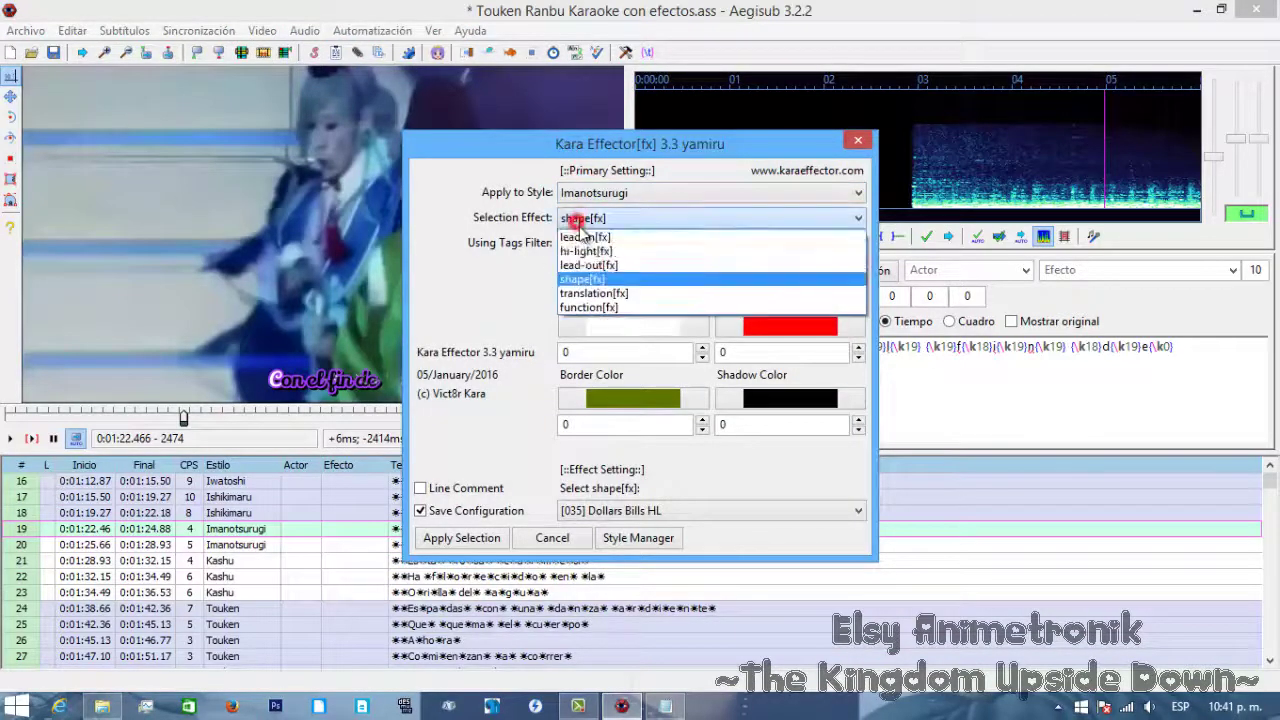
{"action": "left_click", "coordinate": [580, 231]}
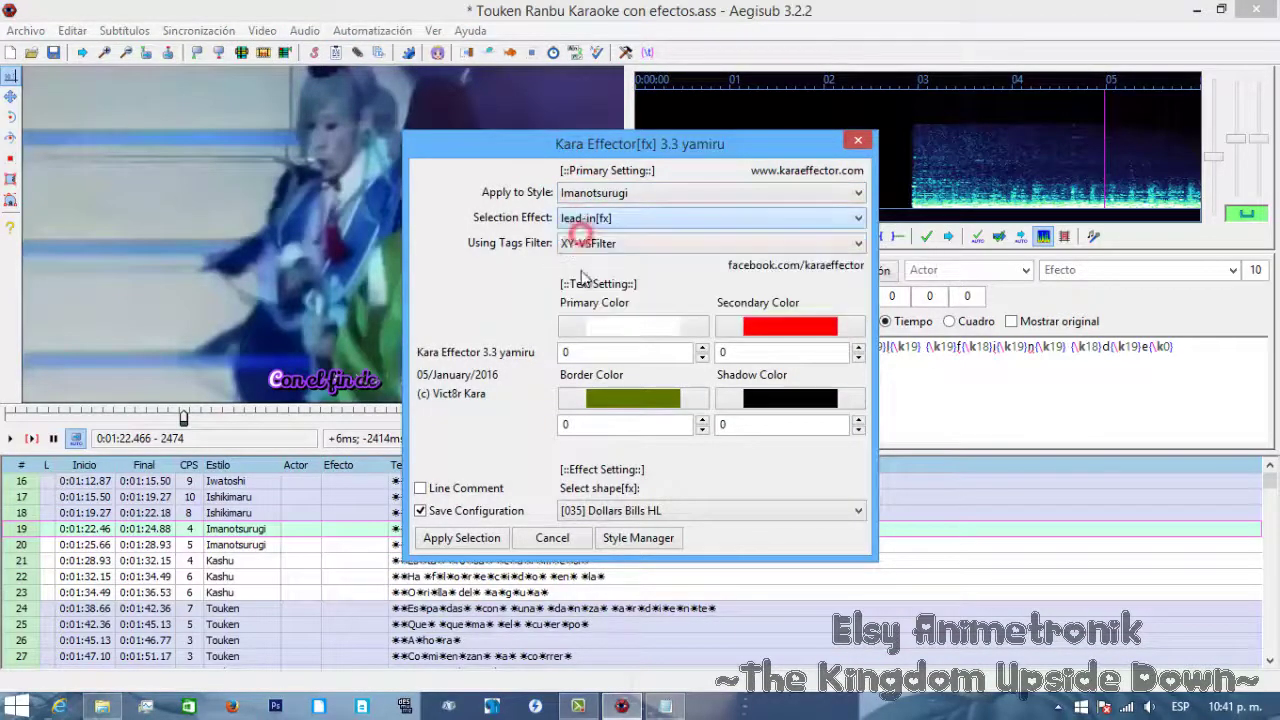
- Set the border color to the imanotsurugi code #9826ED copied from toukencolor.txt
{"action": "left_click", "coordinate": [620, 400]}
{"action": "left_click", "coordinate": [858, 432]}
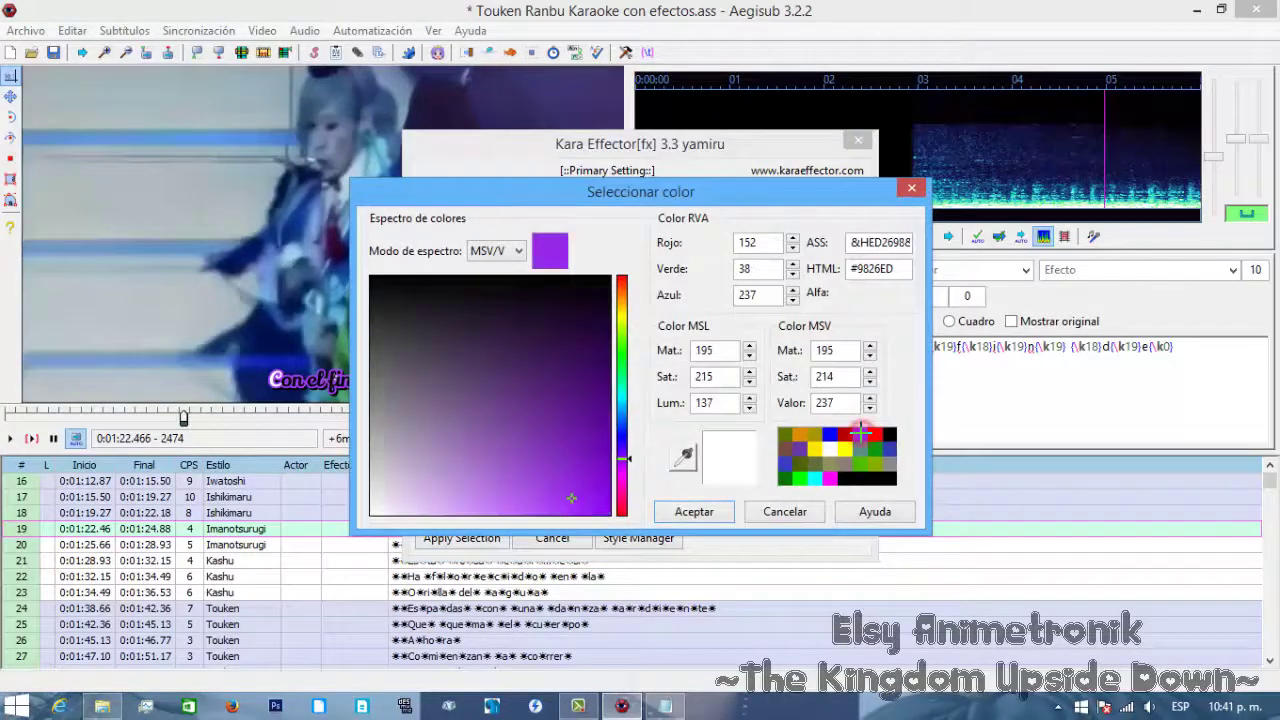
{"action": "left_click", "coordinate": [664, 707]}
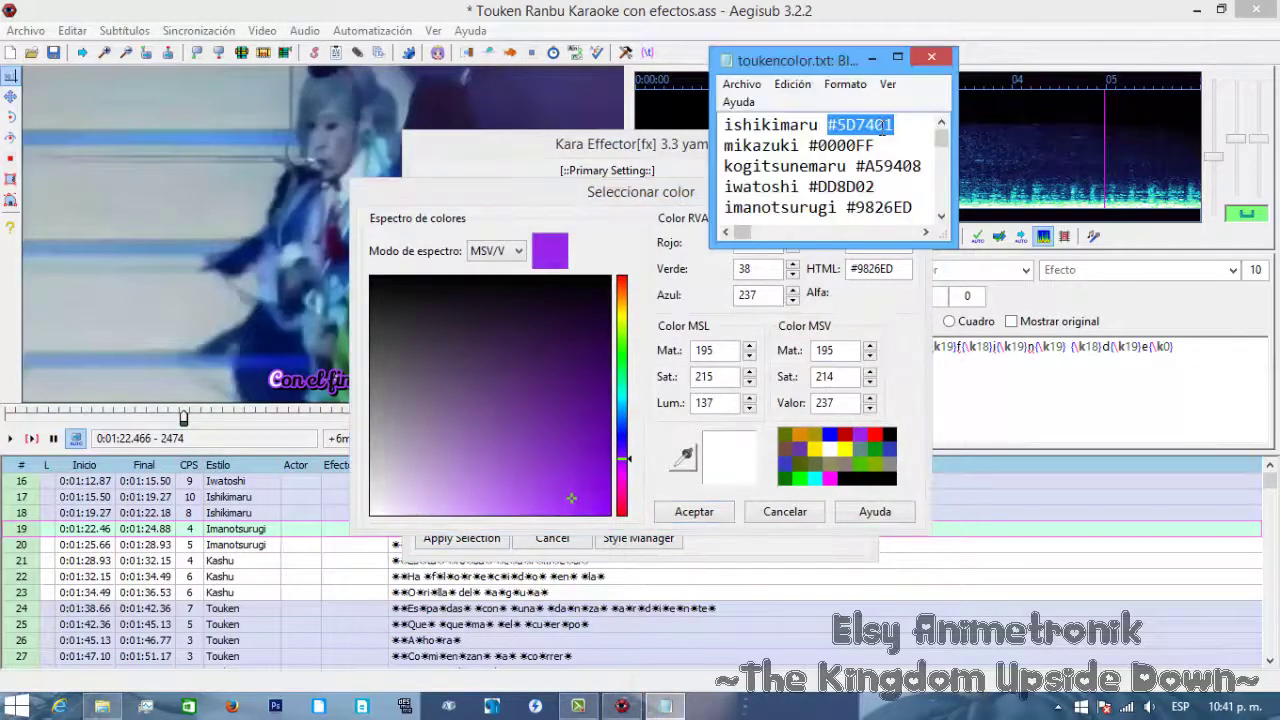
{"action": "scroll", "coordinate": [913, 155], "scroll_direction": "down", "scroll_amount": 1}
{"action": "left_click_drag", "start_coordinate": [915, 147], "coordinate": [848, 145]}
{"action": "key", "text": "ctrl+c"}
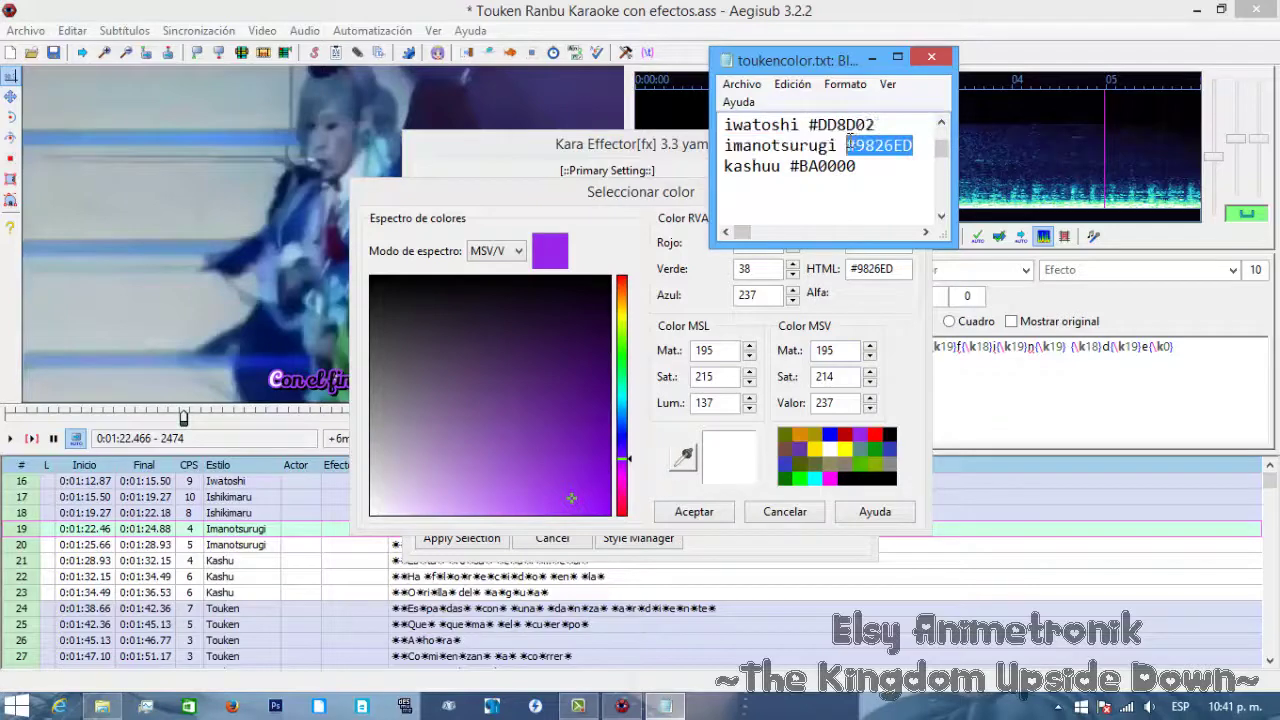
{"action": "left_click", "coordinate": [897, 268]}
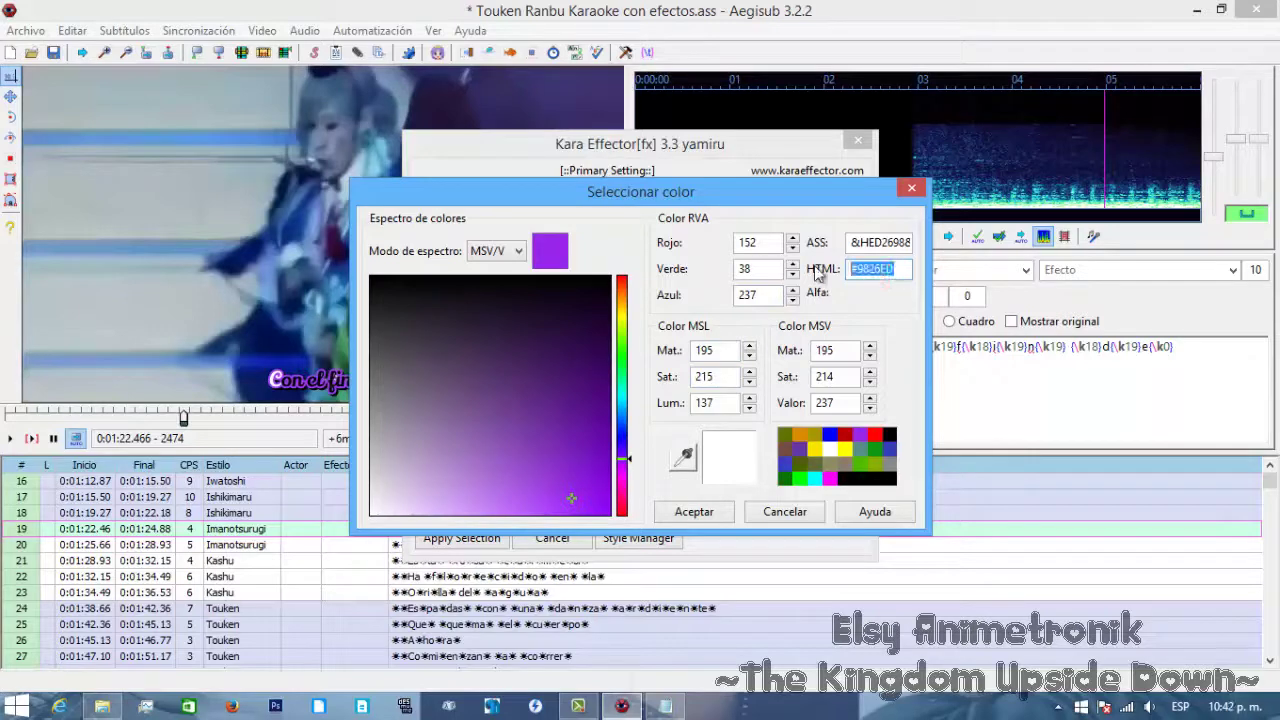
{"action": "key", "text": "ctrl+v"}
{"action": "left_click", "coordinate": [692, 512]}
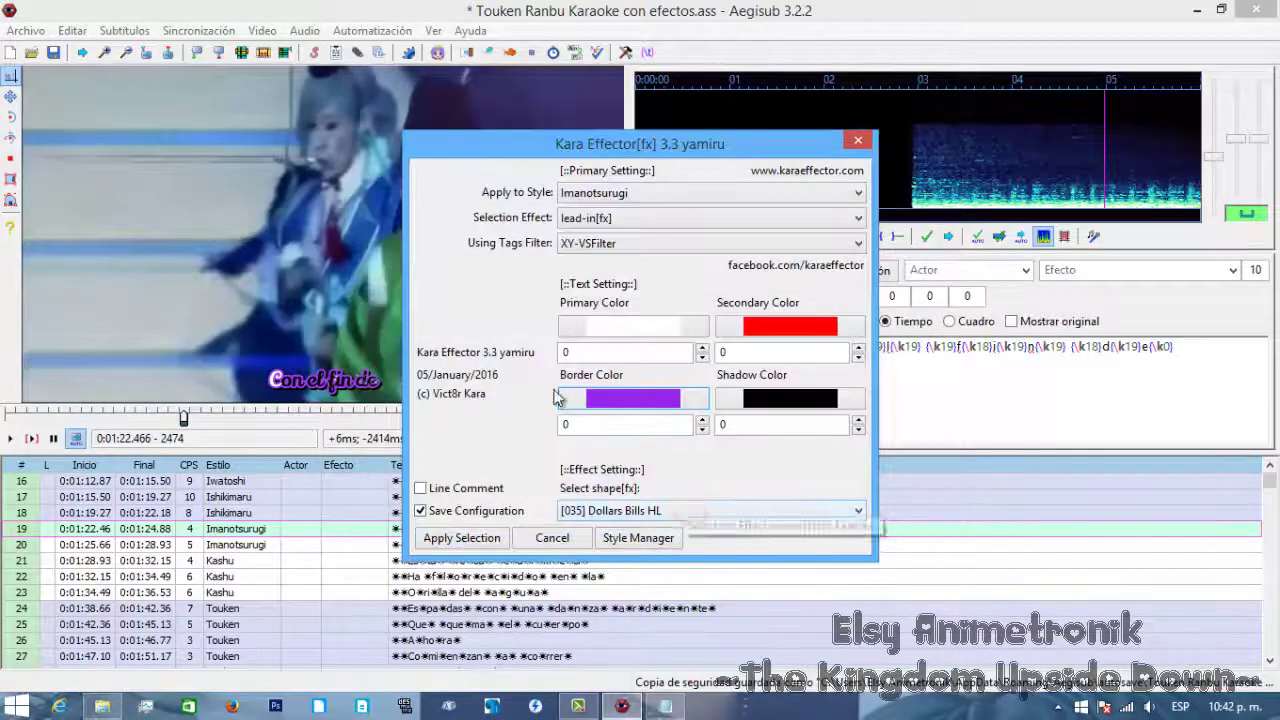
- Apply the lead-in effect [098] Ghost Shake Simple to the Imanotsurugi style with Line Comment disabled
{"action": "left_click", "coordinate": [458, 537]}
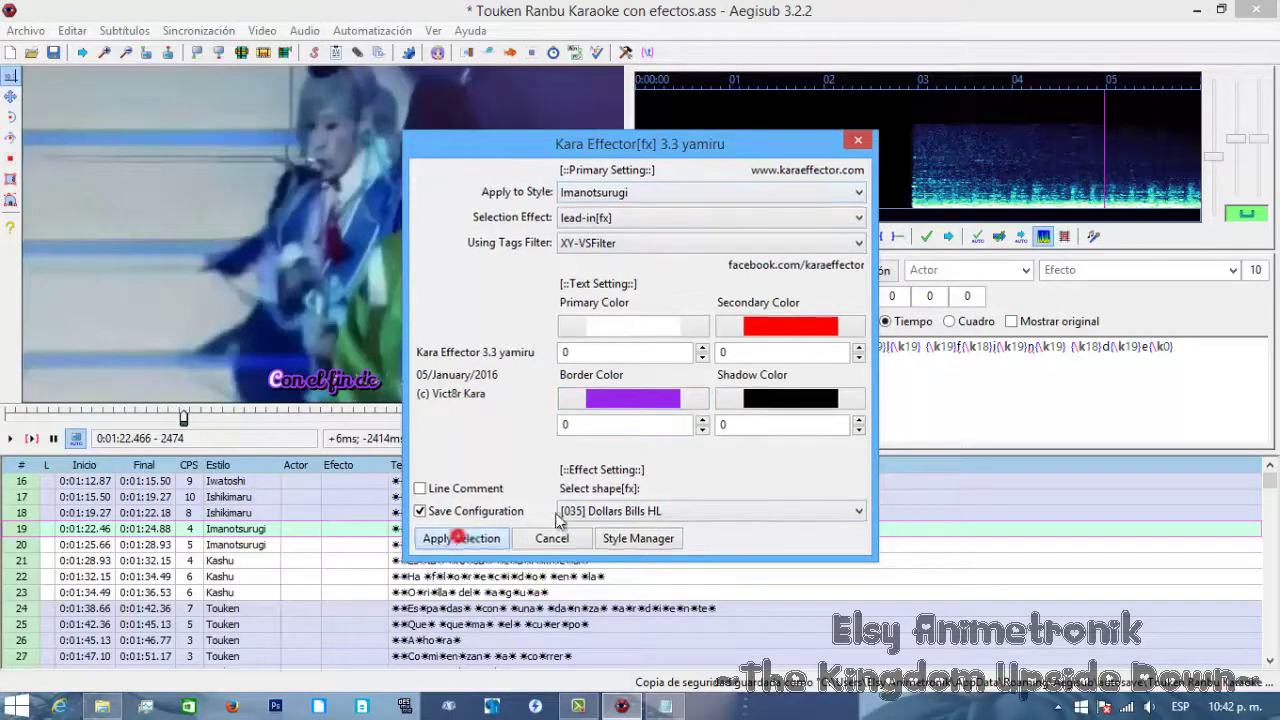
{"action": "left_click", "coordinate": [710, 510]}
{"action": "left_click_drag", "start_coordinate": [858, 114], "coordinate": [856, 318]}
{"action": "left_click", "coordinate": [607, 225]}
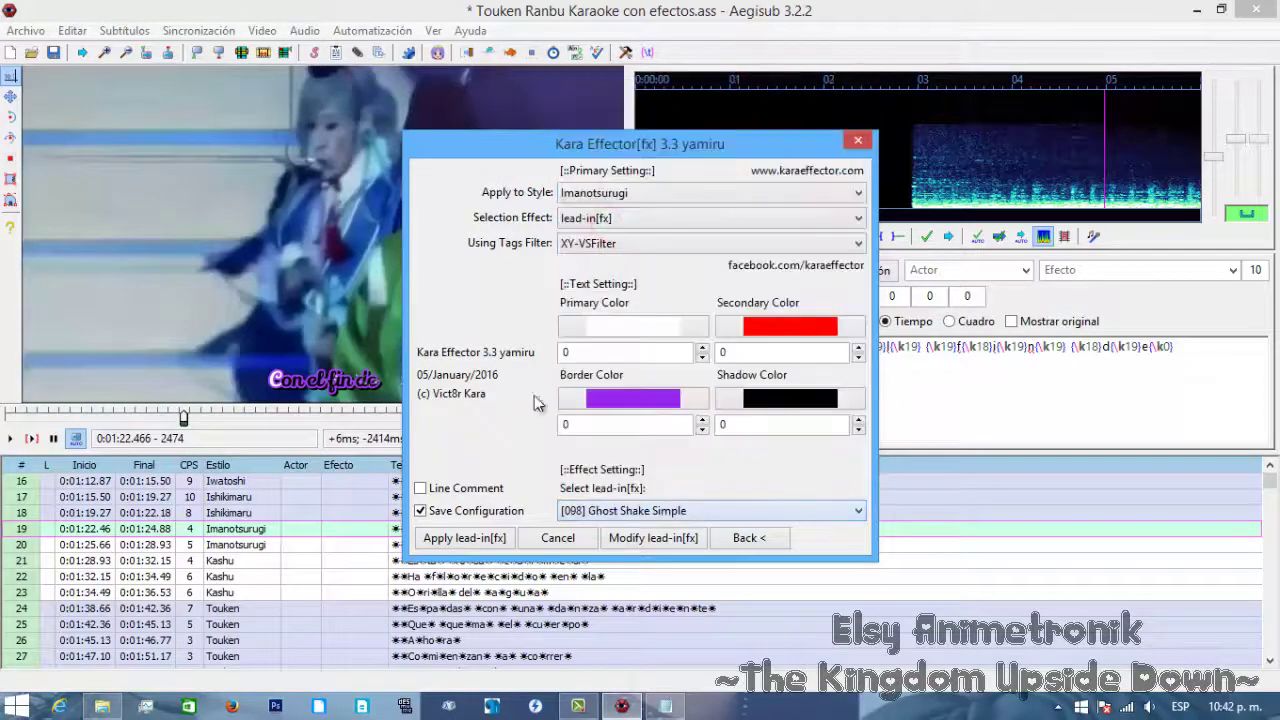
{"action": "left_click", "coordinate": [455, 537]}
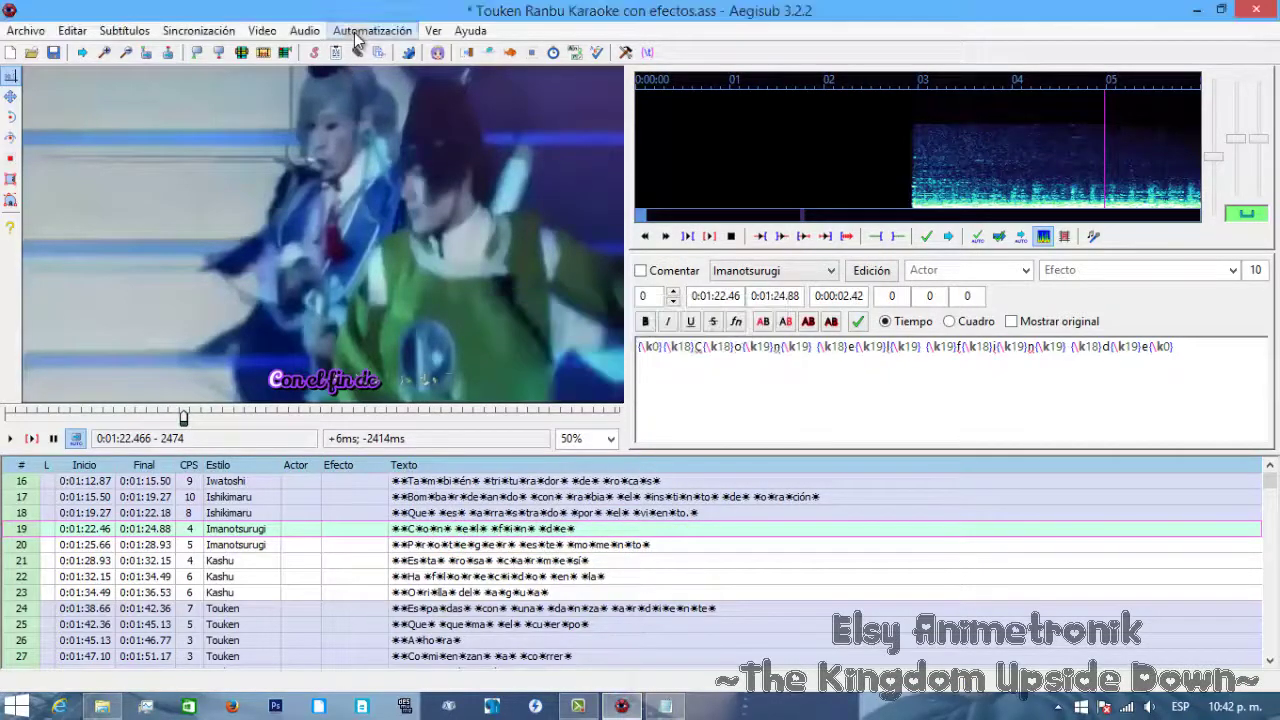
- Run Kara Effector[fx] again and apply the hi-light effect [251] Simple Shine to the Imanotsurugi style
{"action": "left_click", "coordinate": [362, 31]}
{"action": "left_click", "coordinate": [330, 95]}
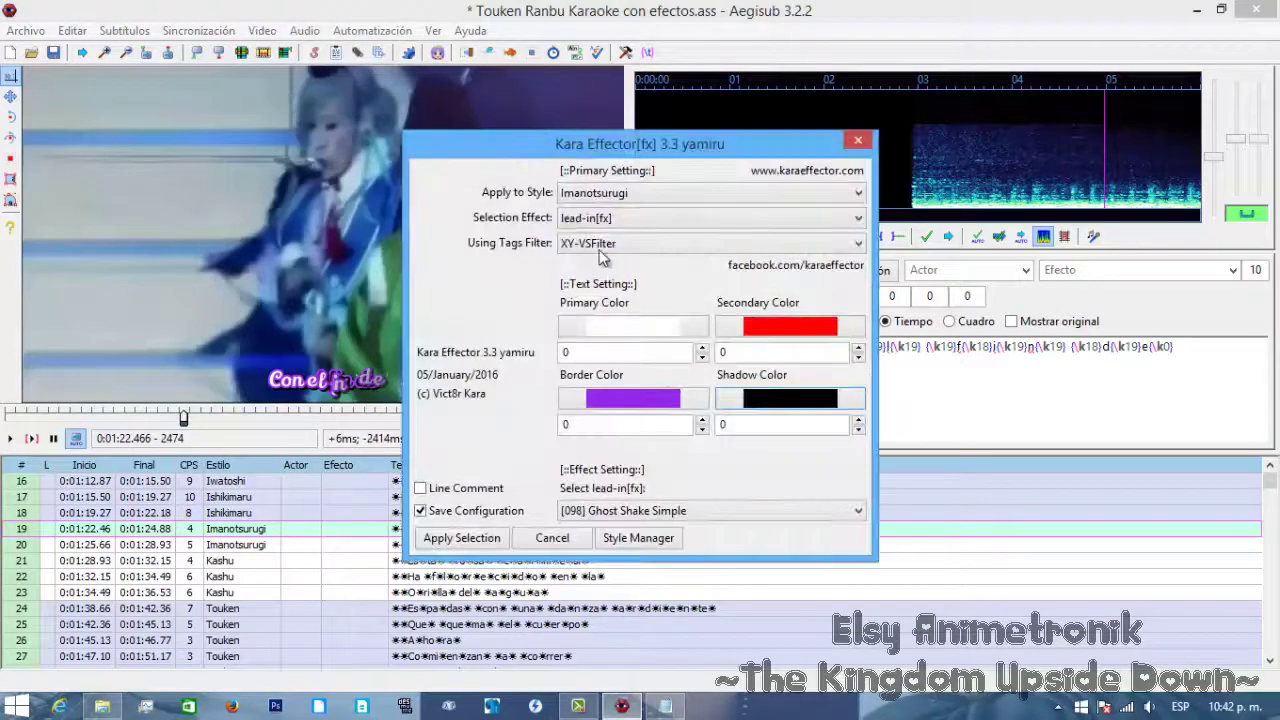
{"action": "left_click", "coordinate": [600, 217]}
{"action": "left_click", "coordinate": [603, 251]}
{"action": "left_click", "coordinate": [461, 537]}
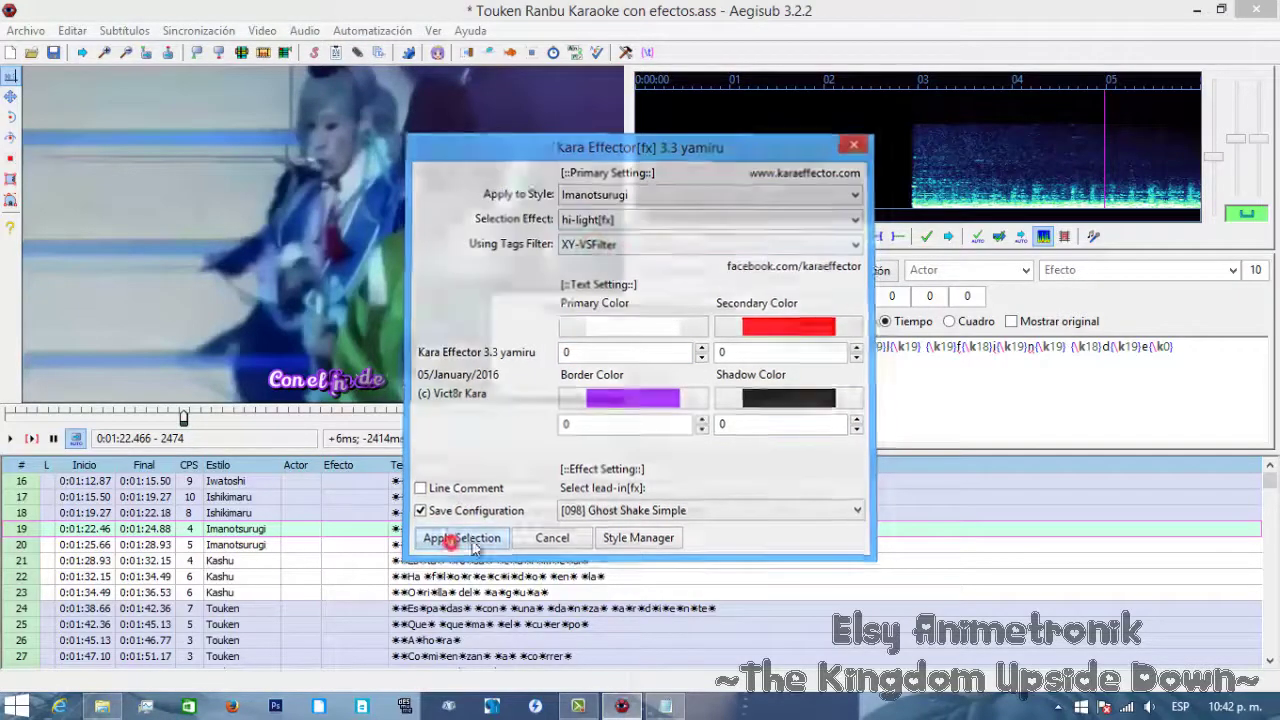
{"action": "left_click", "coordinate": [857, 510]}
{"action": "left_click_drag", "start_coordinate": [858, 100], "coordinate": [875, 371]}
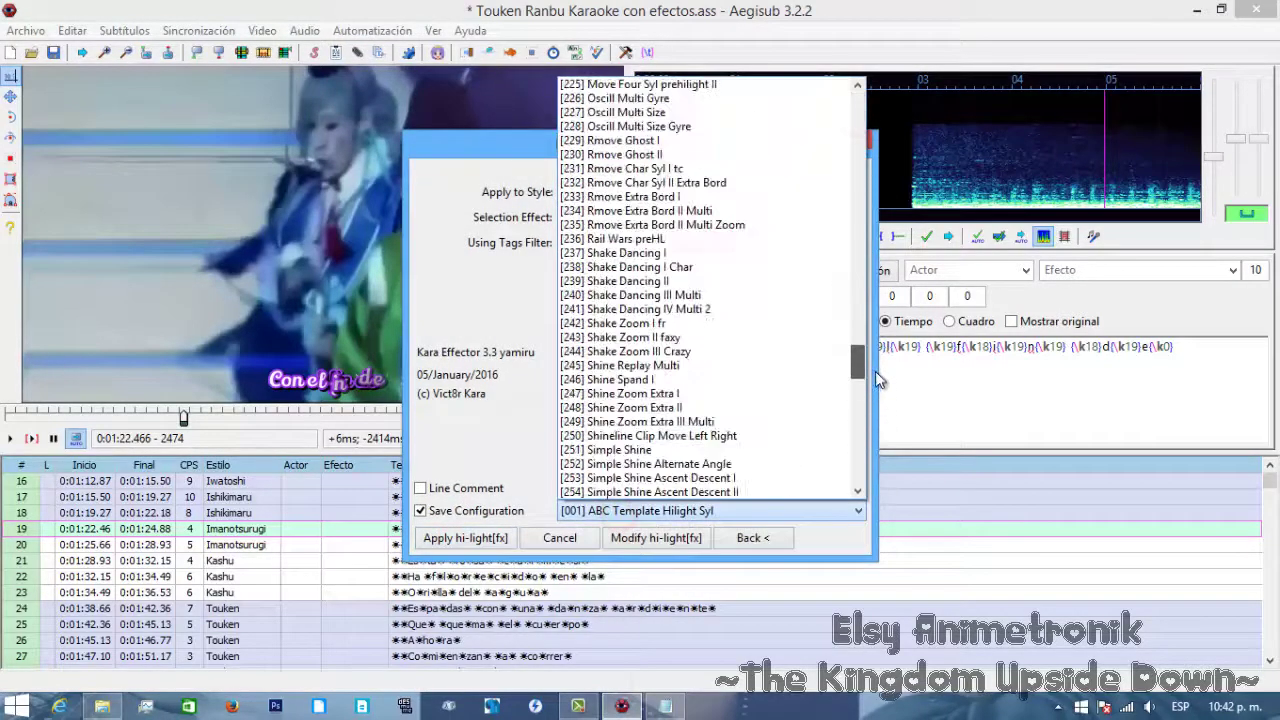
{"action": "left_click", "coordinate": [648, 441]}
{"action": "left_click", "coordinate": [458, 537]}
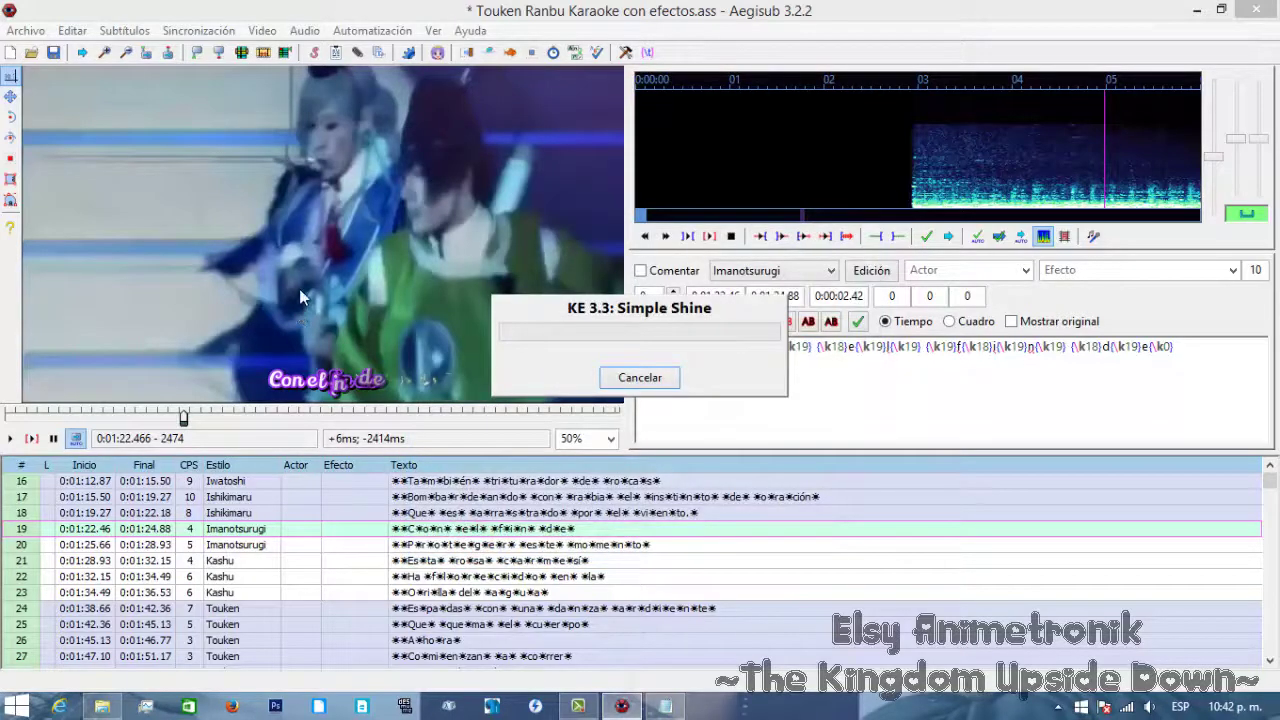
- Set up a shape effect for the Imanotsurugi style with Line Comment enabled, browsing the shape effects beyond [021] Blood Lad preline Bars
{"action": "left_click", "coordinate": [372, 30]}
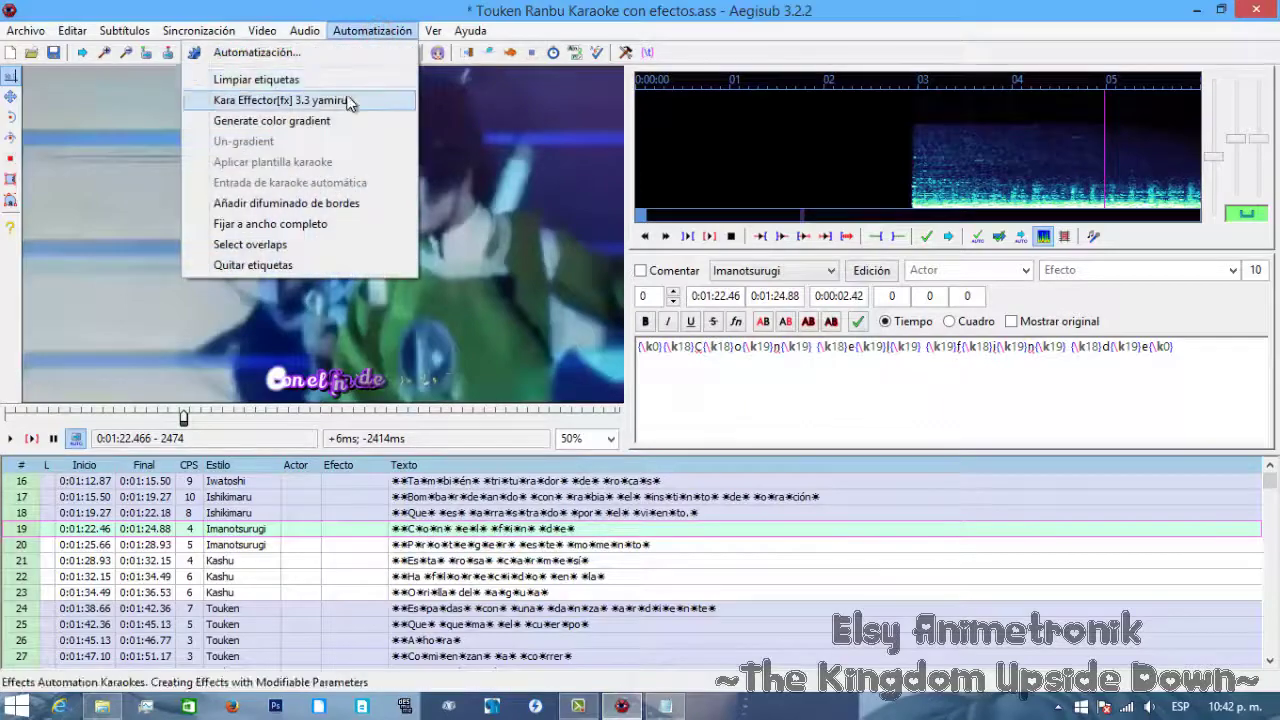
{"action": "left_click", "coordinate": [340, 100]}
{"action": "left_click", "coordinate": [640, 217]}
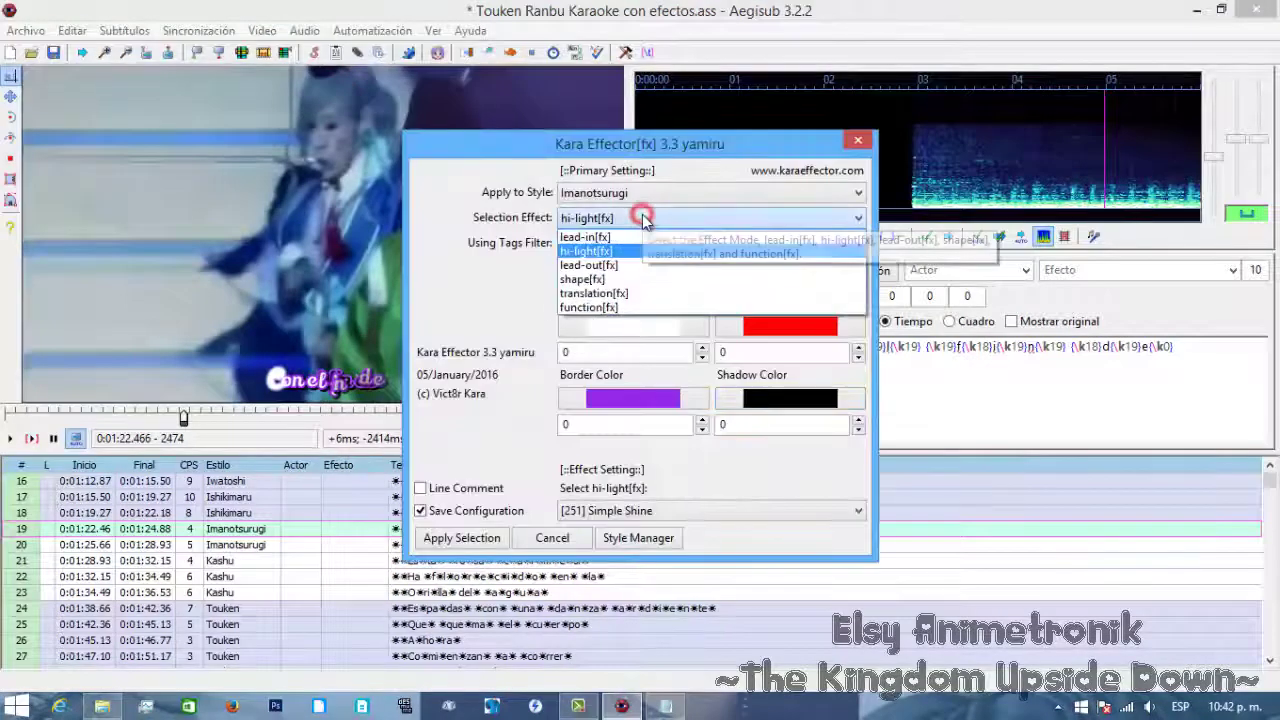
{"action": "left_click", "coordinate": [612, 280]}
{"action": "left_click", "coordinate": [460, 537]}
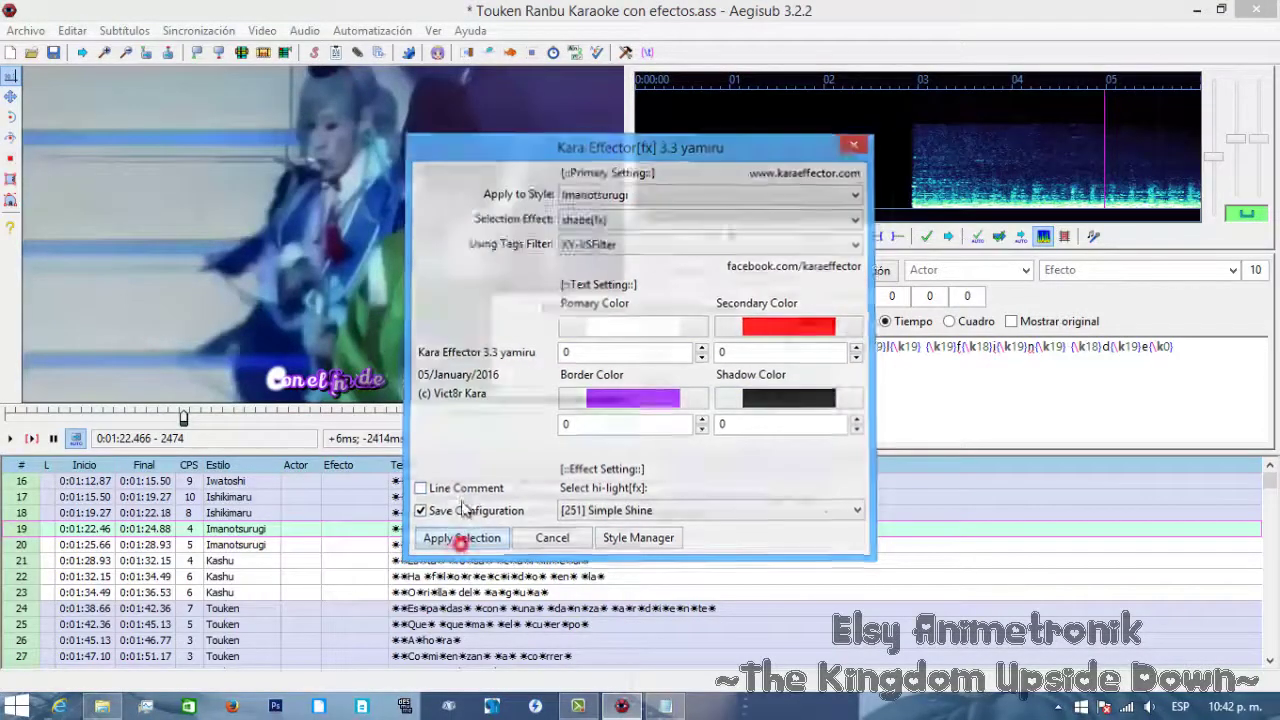
{"action": "left_click", "coordinate": [420, 488]}
{"action": "left_click", "coordinate": [618, 511]}
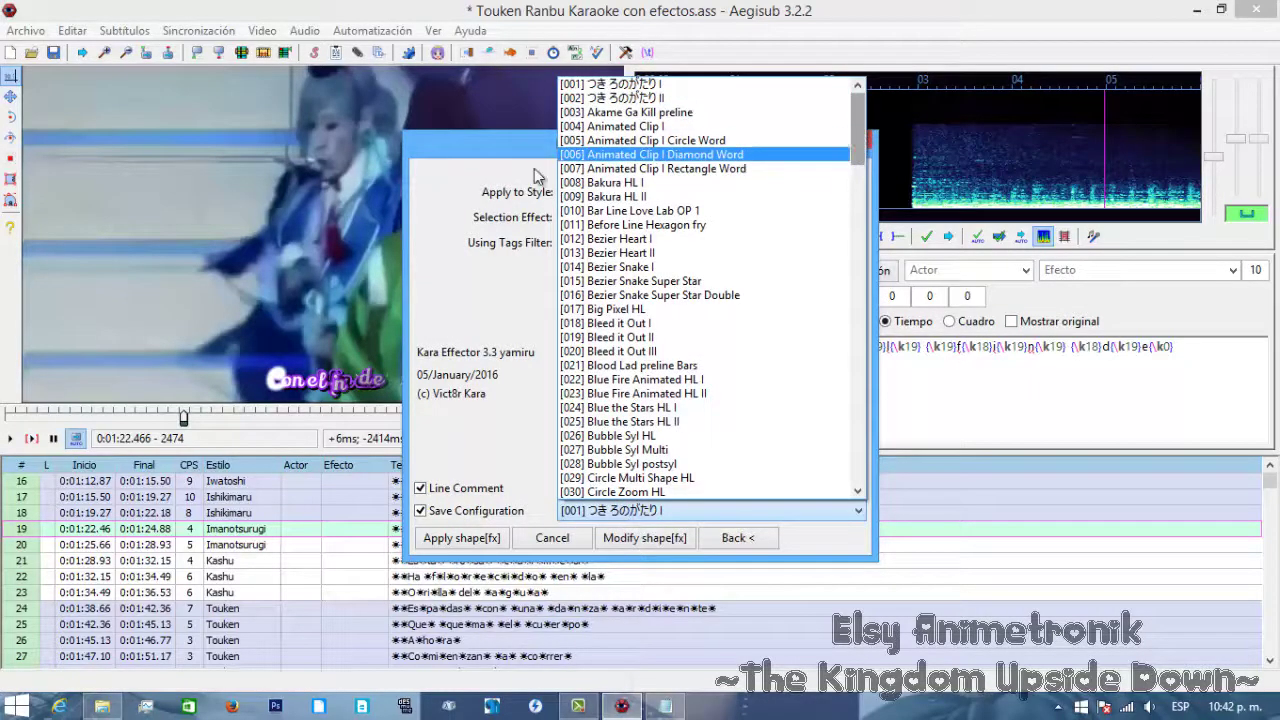
{"action": "left_click", "coordinate": [645, 366]}
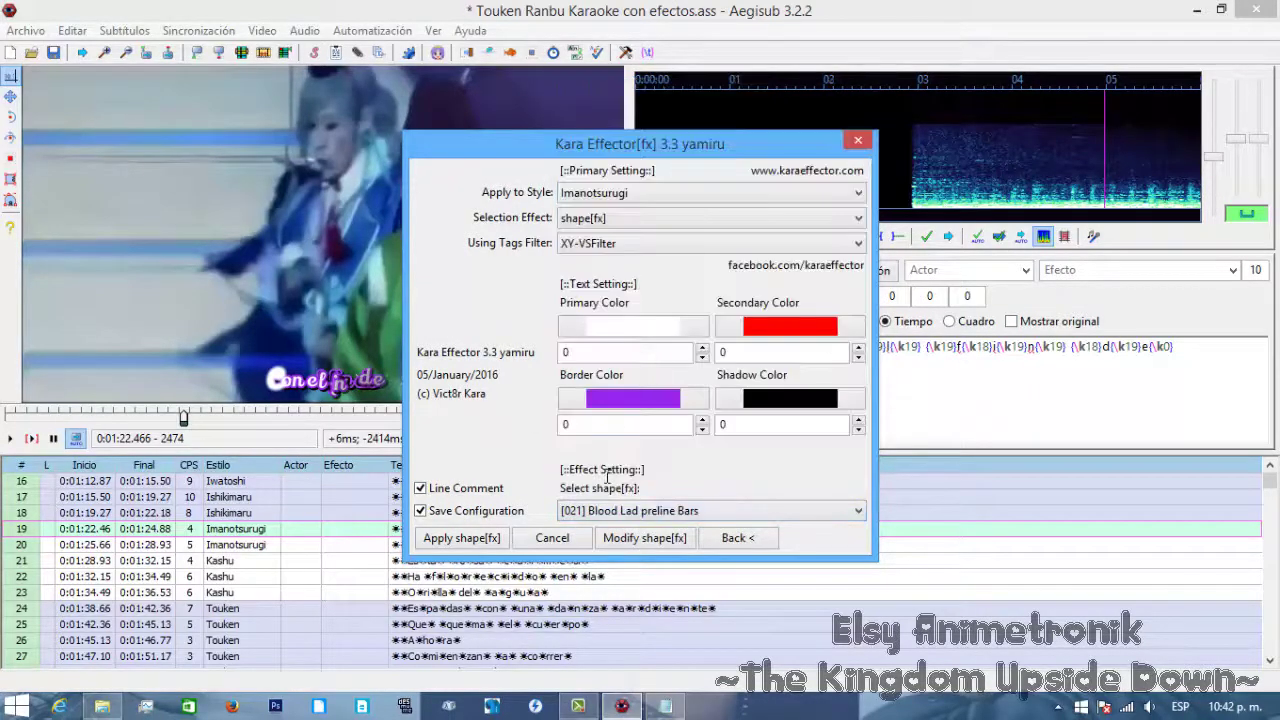
{"action": "left_click", "coordinate": [598, 511]}
{"action": "scroll", "coordinate": [720, 240], "scroll_direction": "down", "scroll_amount": 10}
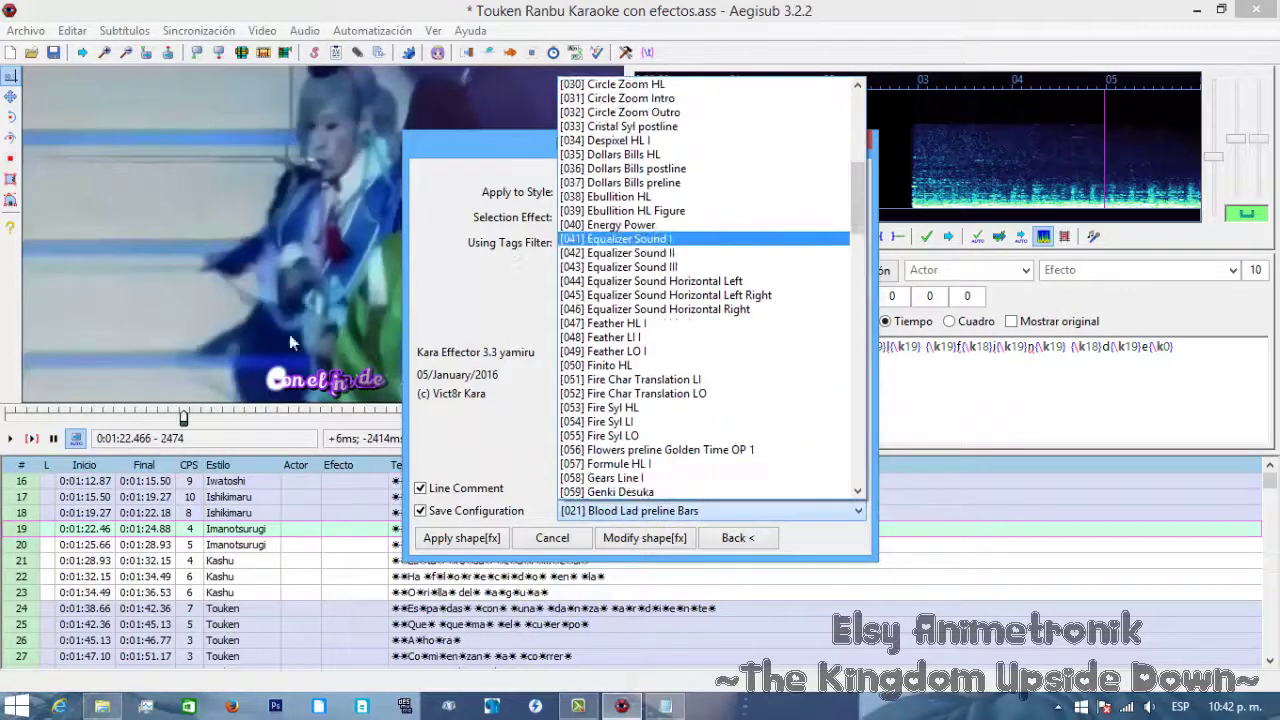